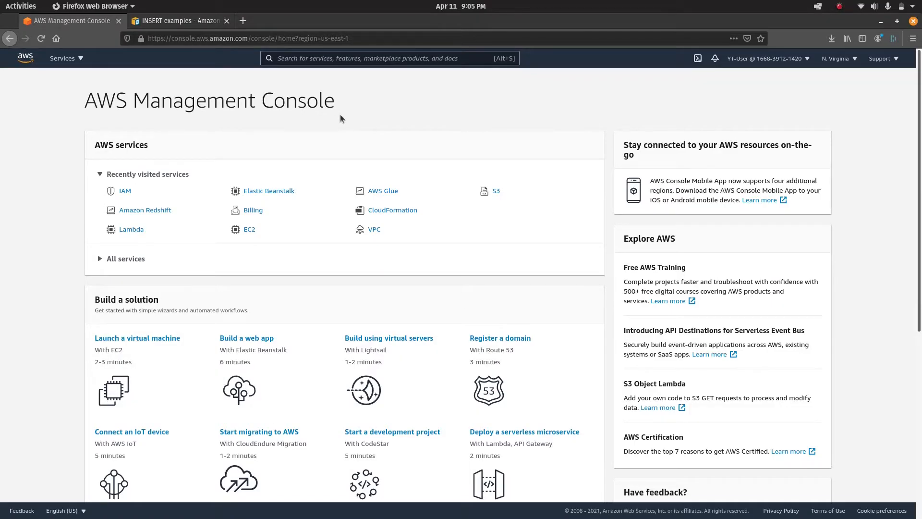
Search for 'AWS Redshift', then open Amazon Redshift from the full AWS services list.
{"action": "double_click", "coordinate": [191, 40]}
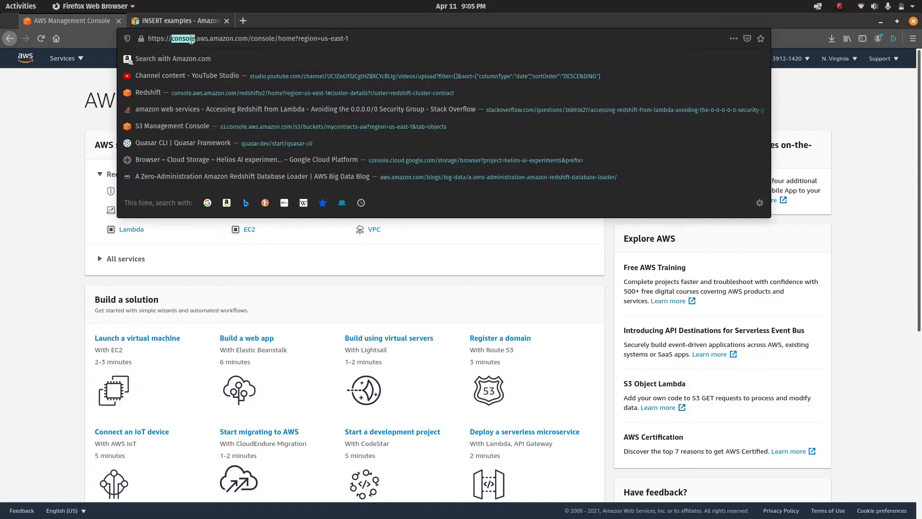
{"action": "left_click", "coordinate": [43, 262]}
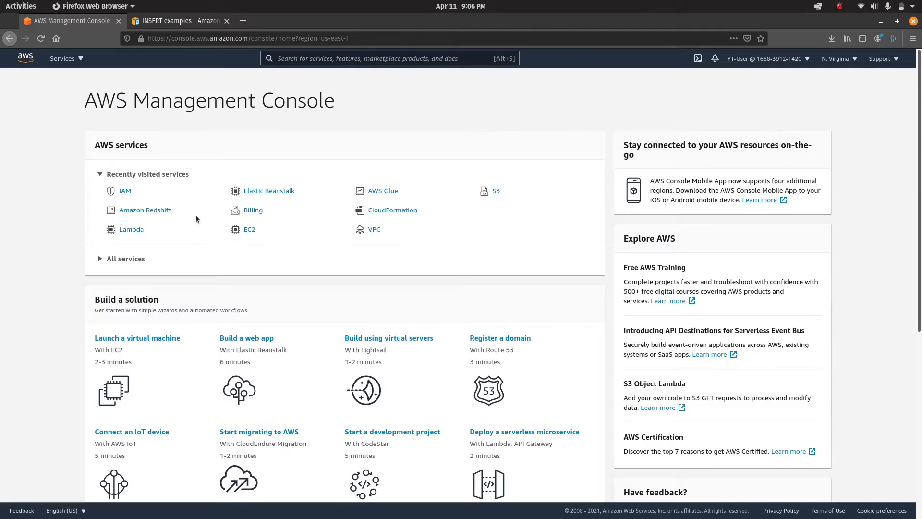
{"action": "scroll", "coordinate": [281, 354], "scroll_direction": "down", "scroll_amount": 3}
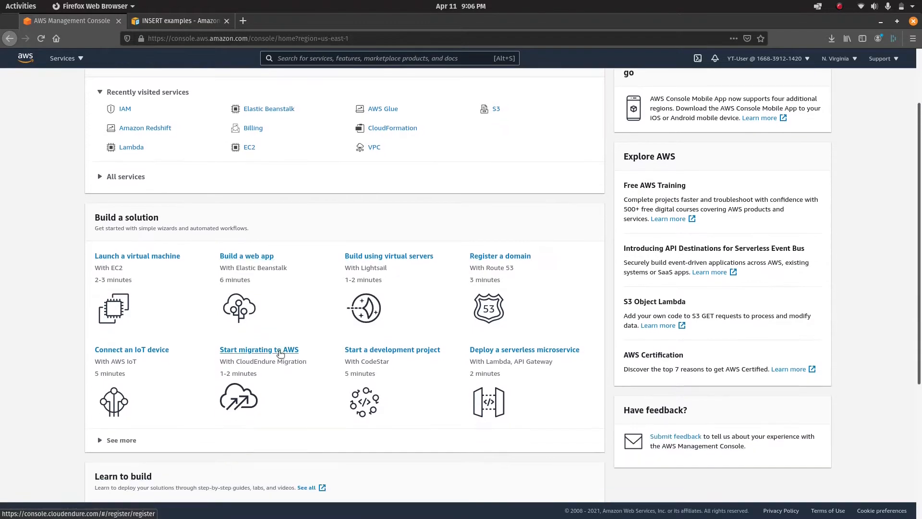
{"action": "scroll", "coordinate": [280, 354], "scroll_direction": "up", "scroll_amount": 3}
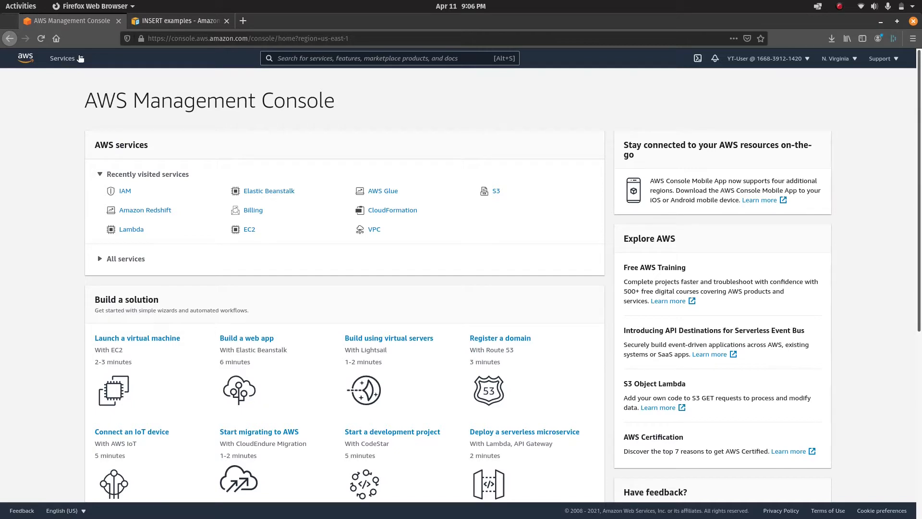
{"action": "left_click", "coordinate": [363, 58]}
{"action": "type", "text": "AWS R"}
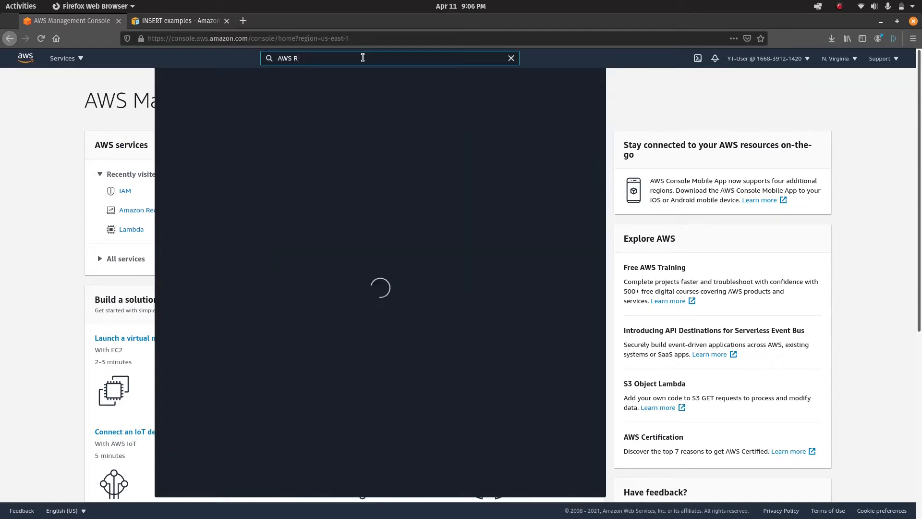
{"action": "type", "text": "ed"}
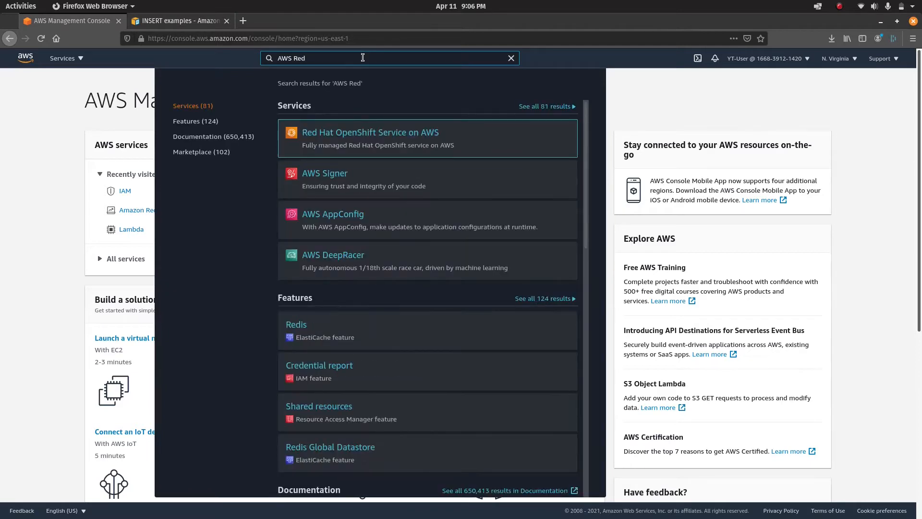
{"action": "type", "text": "shi"}
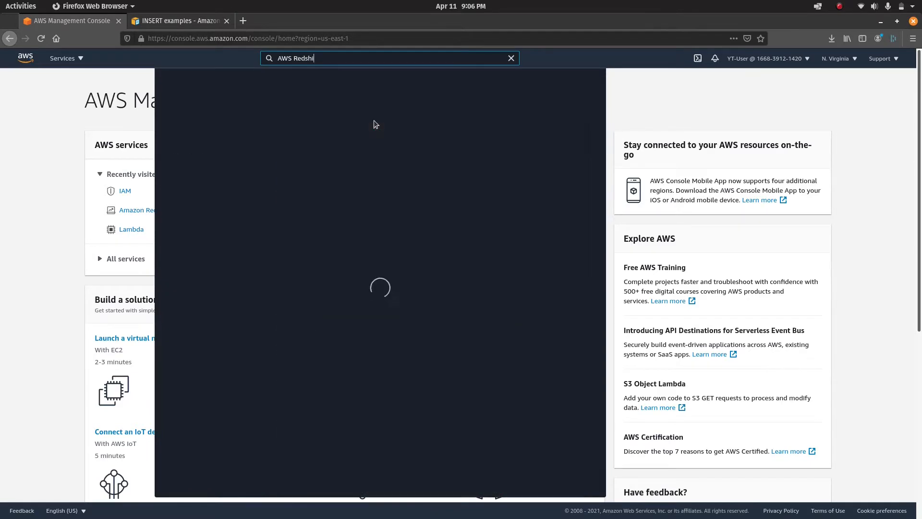
{"action": "type", "text": "ft"}
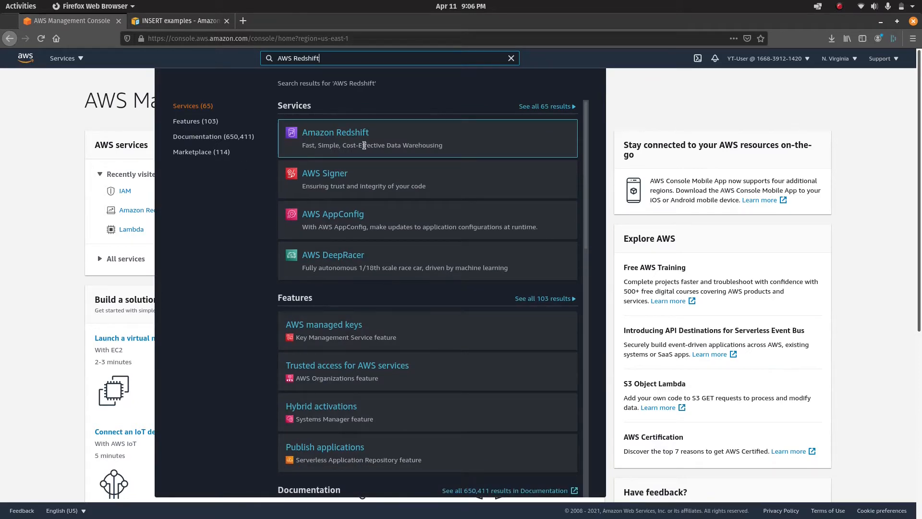
{"action": "left_click", "coordinate": [15, 208]}
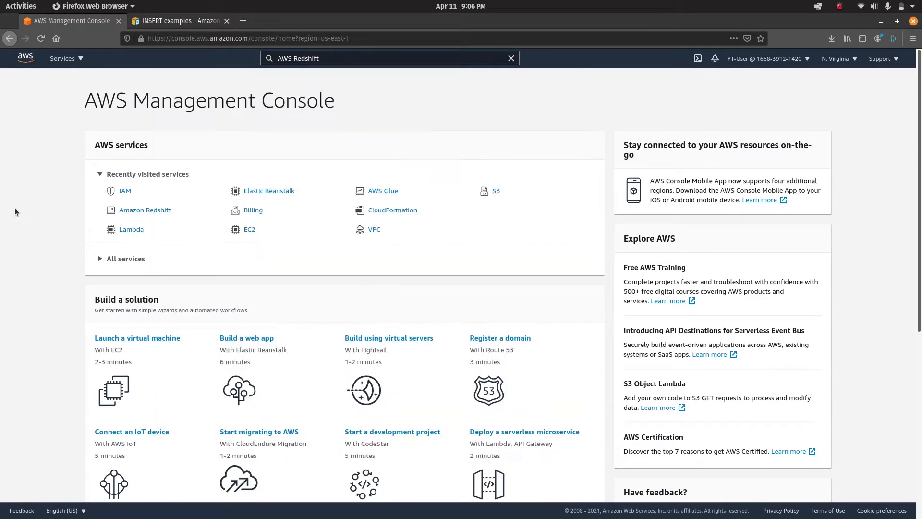
{"action": "left_click", "coordinate": [82, 59]}
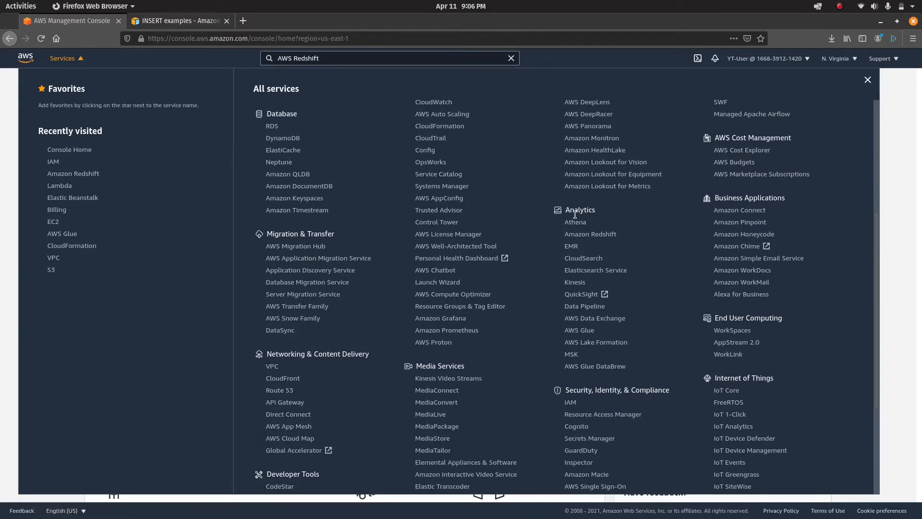
{"action": "left_click", "coordinate": [605, 235]}
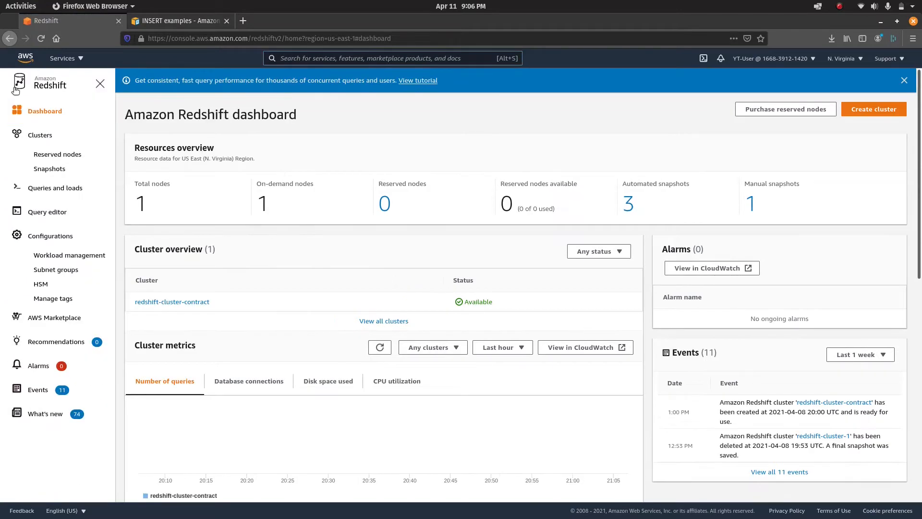
From the Redshift landing page, start a new cluster to get the prefilled Create cluster form.
{"action": "left_click", "coordinate": [45, 86]}
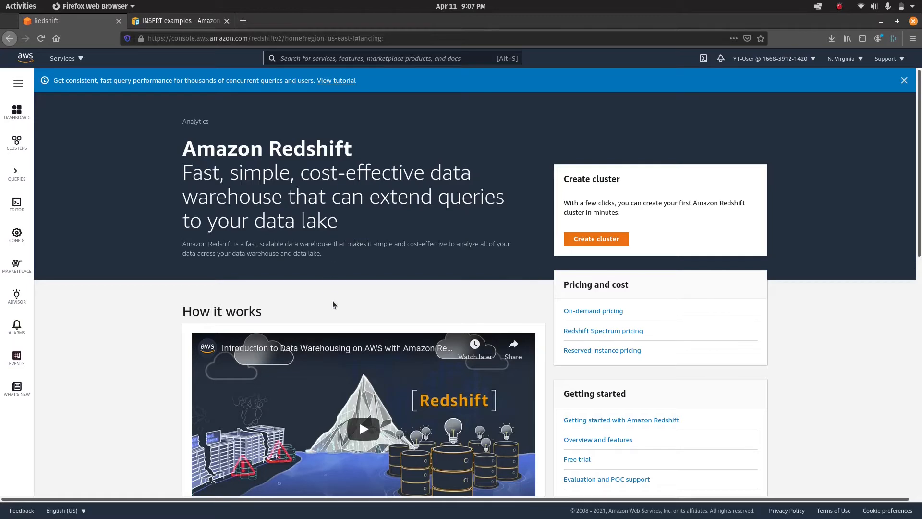
{"action": "scroll", "coordinate": [333, 302], "scroll_direction": "down", "scroll_amount": 3}
{"action": "scroll", "coordinate": [335, 303], "scroll_direction": "down", "scroll_amount": 3}
{"action": "scroll", "coordinate": [333, 305], "scroll_direction": "up", "scroll_amount": 6}
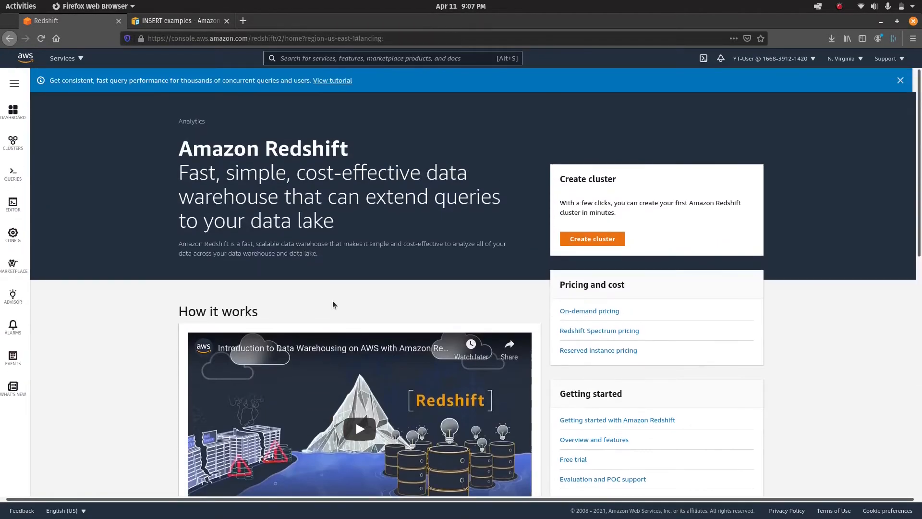
{"action": "left_click", "coordinate": [594, 243]}
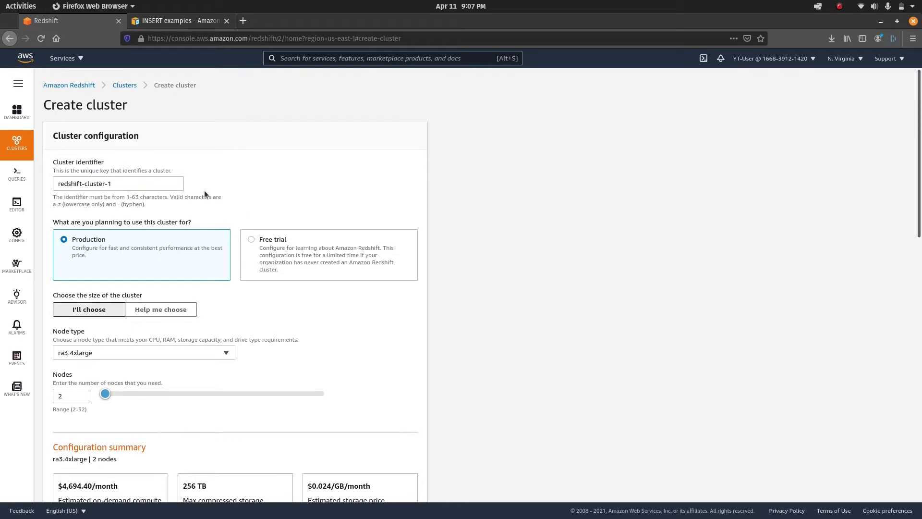
Rename the cluster identifier to redshift-cluster-YT-Video.
{"action": "double_click", "coordinate": [173, 186]}
{"action": "left_click", "coordinate": [174, 187]}
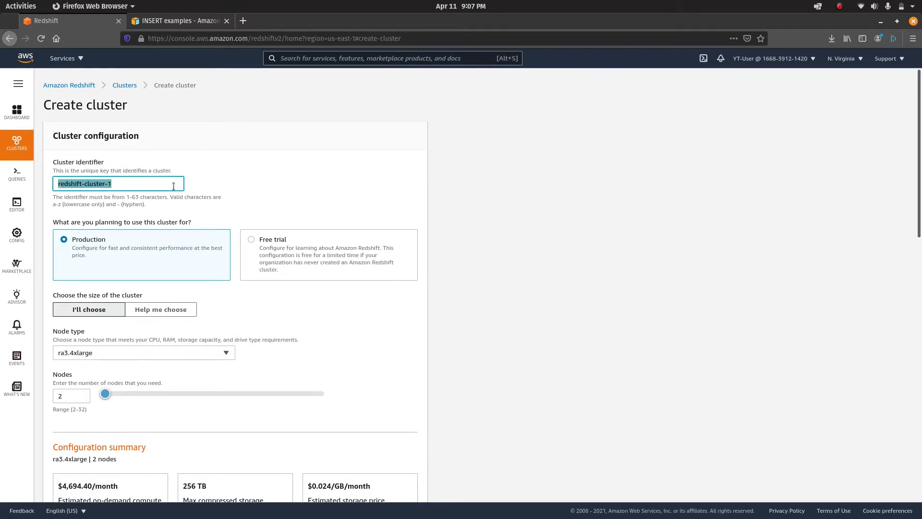
{"action": "left_click", "coordinate": [174, 186]}
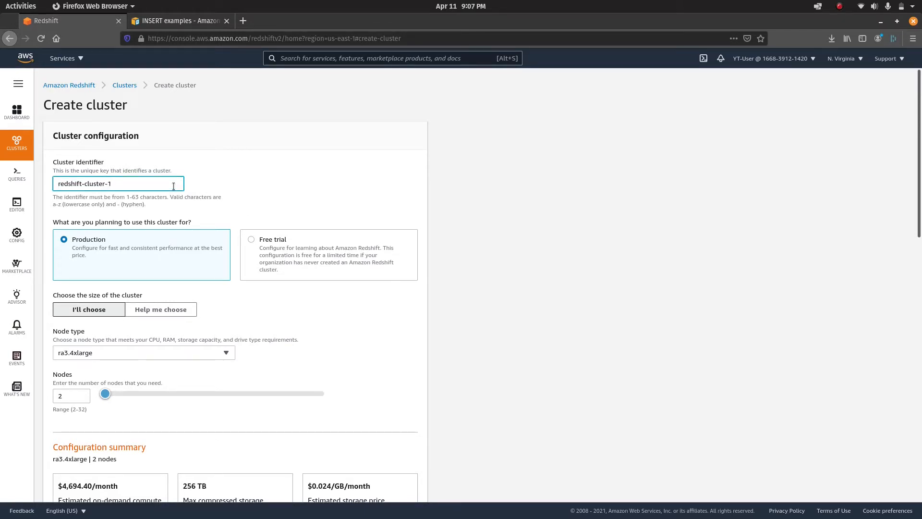
{"action": "key", "text": "BackSpace"}
{"action": "type", "text": "YT-Video"}
{"action": "scroll", "coordinate": [238, 348], "scroll_direction": "down", "scroll_amount": 2}
{"action": "scroll", "coordinate": [237, 348], "scroll_direction": "up", "scroll_amount": 2}
Choose the Free trial configuration and read its limited-use note.
{"action": "left_click", "coordinate": [315, 255]}
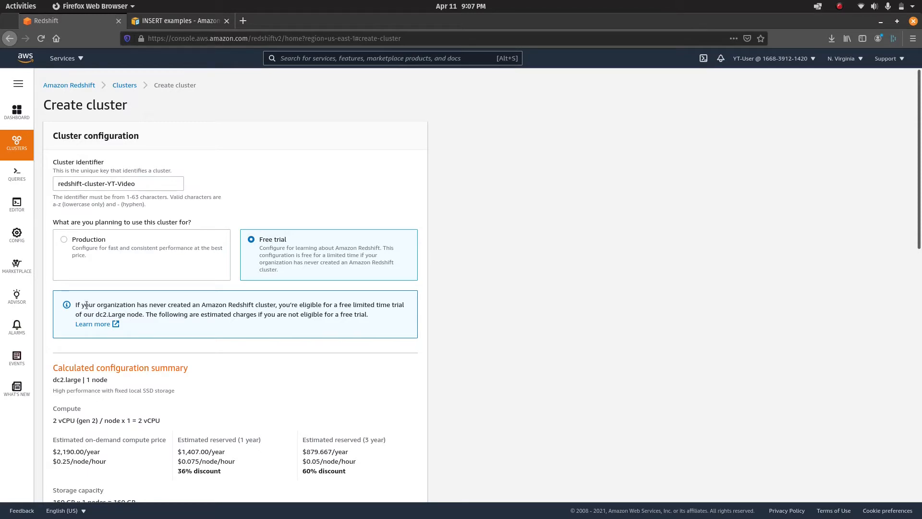
{"action": "left_click_drag", "start_coordinate": [75, 305], "coordinate": [398, 305]}
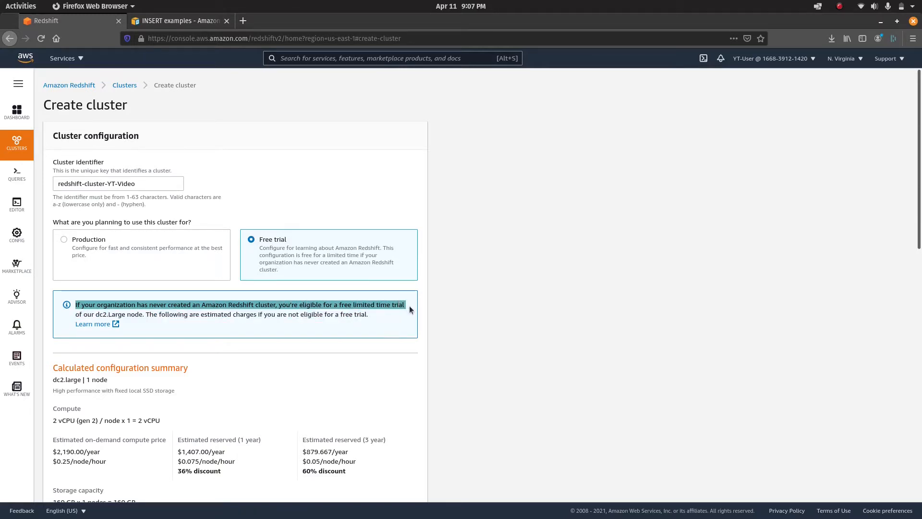
{"action": "left_click", "coordinate": [469, 299]}
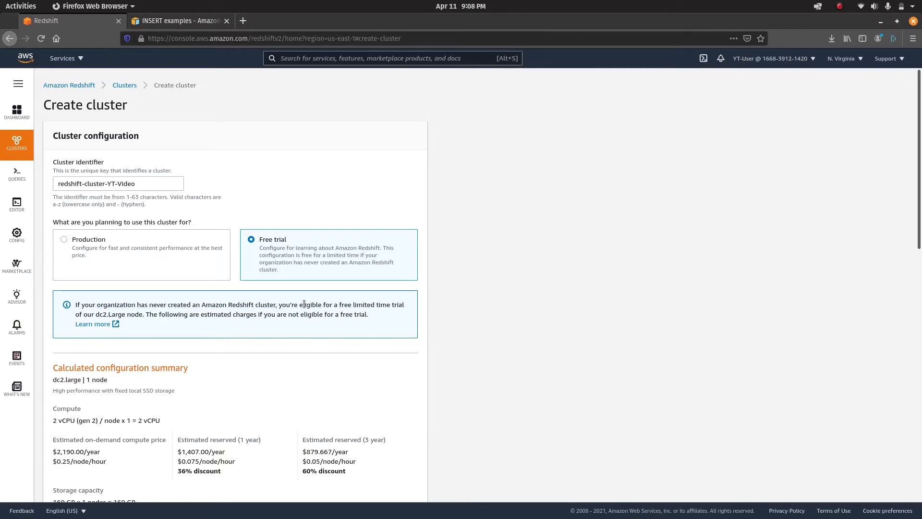
{"action": "double_click", "coordinate": [362, 305]}
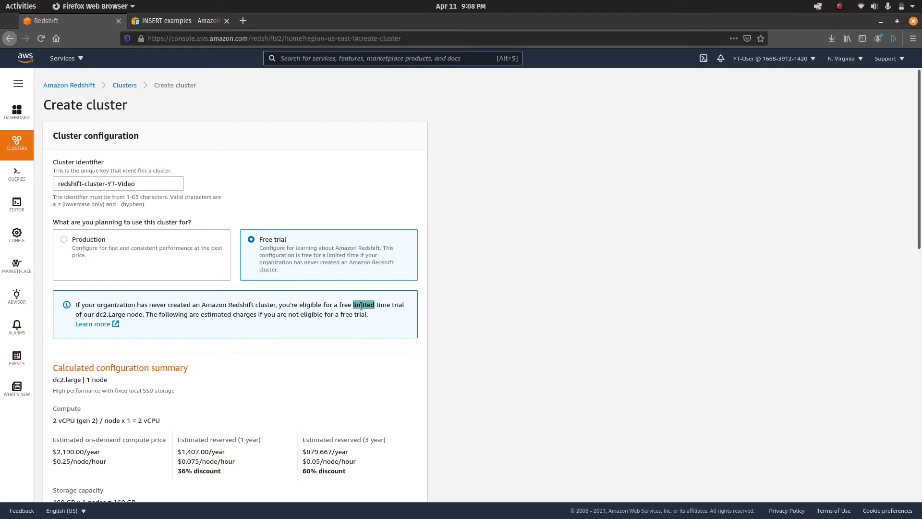
{"action": "left_click", "coordinate": [449, 327]}
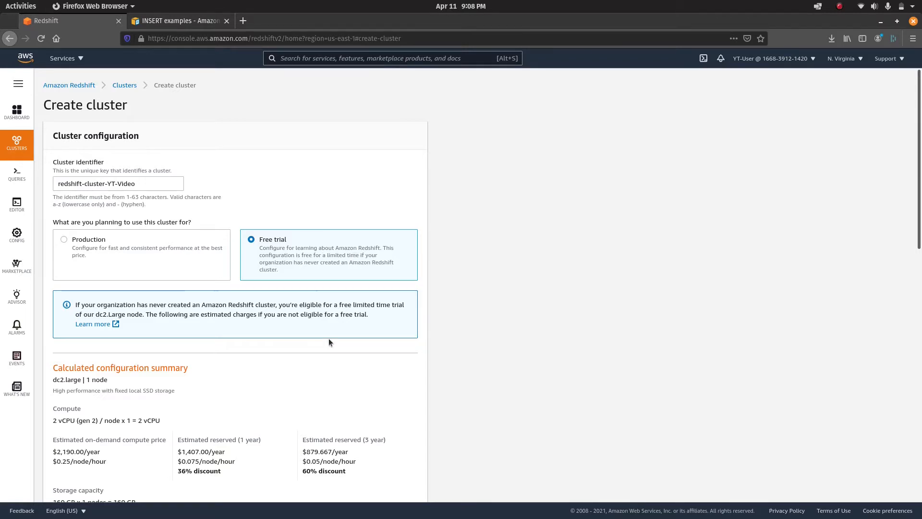
{"action": "scroll", "coordinate": [423, 370], "scroll_direction": "down", "scroll_amount": 4}
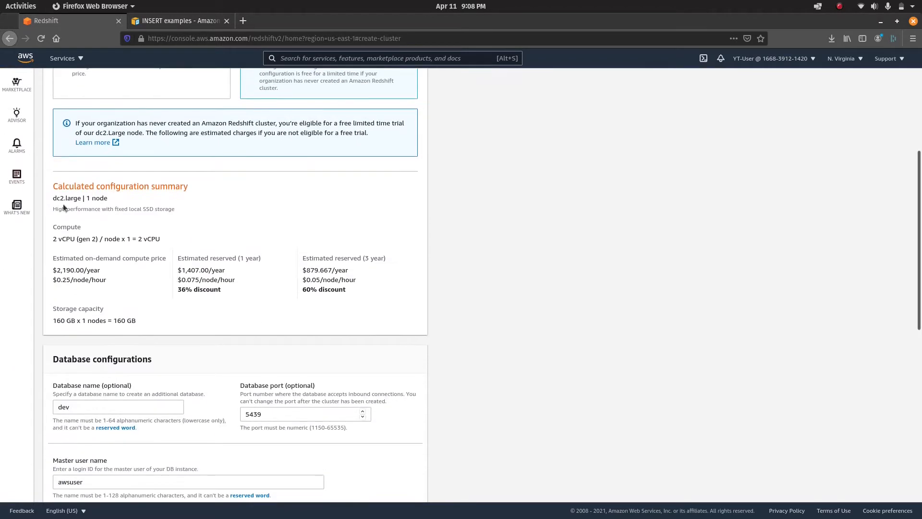
Review the summary's node type, vCPU and storage capacity values.
{"action": "left_click_drag", "start_coordinate": [66, 199], "coordinate": [83, 201]}
{"action": "double_click", "coordinate": [98, 199]}
{"action": "double_click", "coordinate": [65, 240]}
{"action": "double_click", "coordinate": [71, 320]}
{"action": "scroll", "coordinate": [465, 342], "scroll_direction": "down", "scroll_amount": 4}
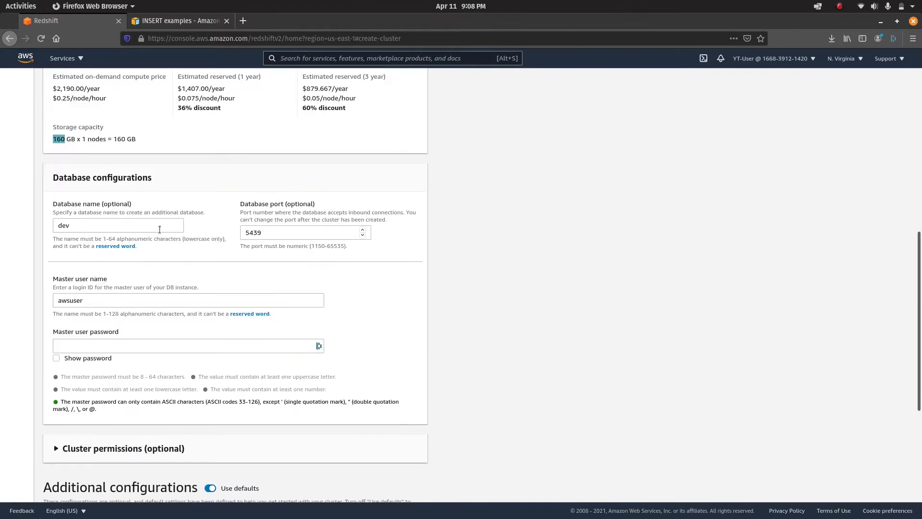
Keep database name dev and database port 5439.
{"action": "double_click", "coordinate": [147, 223]}
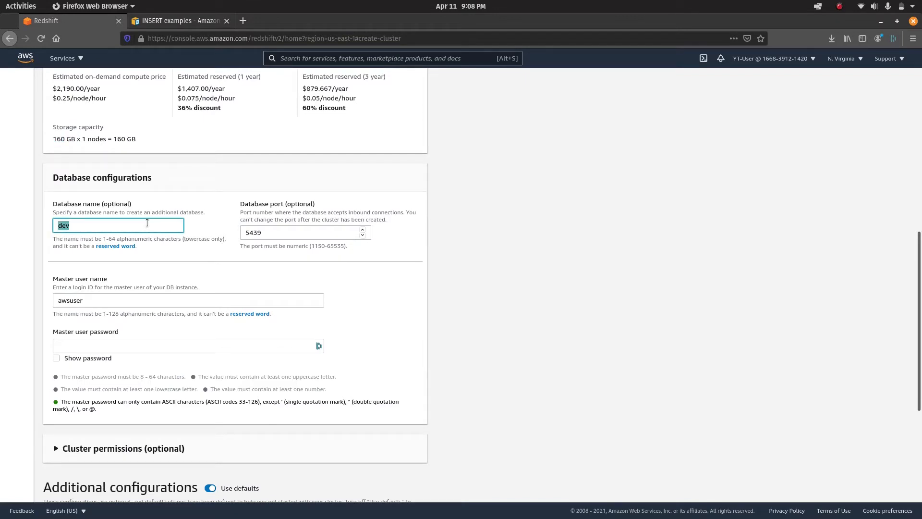
{"action": "left_click", "coordinate": [147, 223]}
{"action": "key", "text": "BackSpace"}
{"action": "key", "text": "BackSpace"}
{"action": "key", "text": "BackSpace"}
{"action": "type", "text": "dev"}
{"action": "left_click", "coordinate": [339, 232]}
{"action": "double_click", "coordinate": [340, 232]}
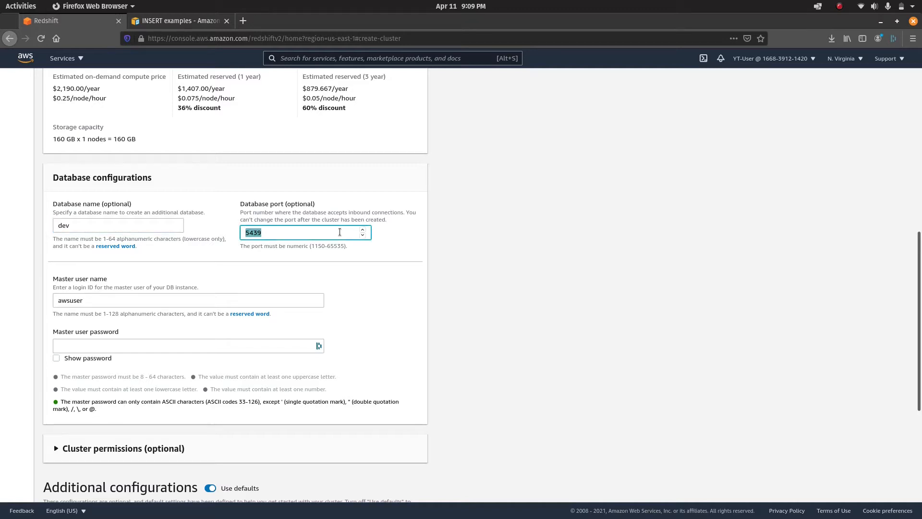
{"action": "left_click", "coordinate": [340, 232]}
{"action": "scroll", "coordinate": [376, 304], "scroll_direction": "down", "scroll_amount": 2}
Set master user name awsuser and enter a master user password.
{"action": "double_click", "coordinate": [267, 246]}
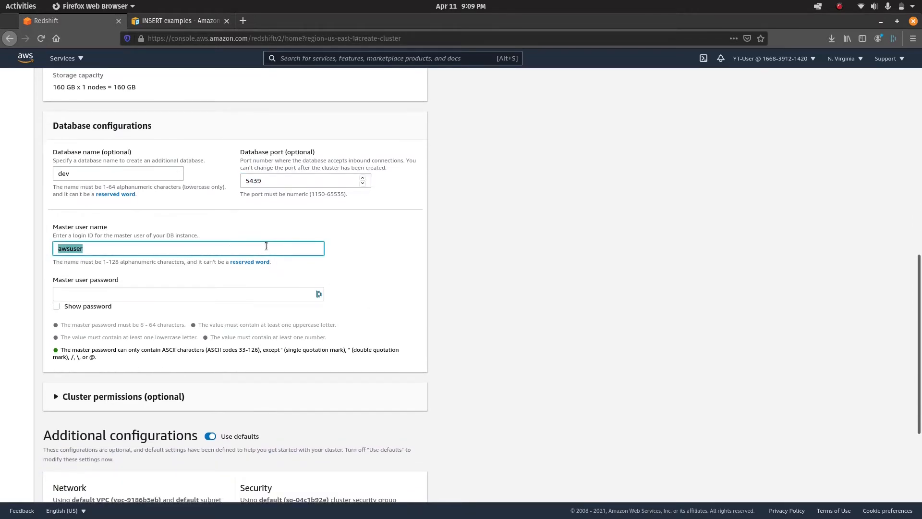
{"action": "left_click", "coordinate": [266, 246]}
{"action": "key", "text": "BackSpace"}
{"action": "key", "text": "BackSpace"}
{"action": "type", "text": "er"}
{"action": "left_click", "coordinate": [273, 298]}
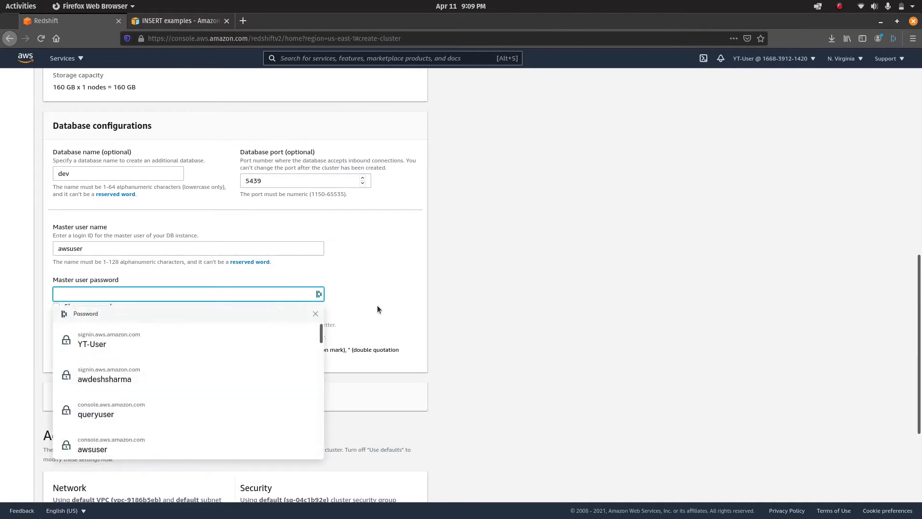
{"action": "left_click", "coordinate": [377, 306]}
{"action": "left_click", "coordinate": [293, 299]}
{"action": "left_click", "coordinate": [293, 298]}
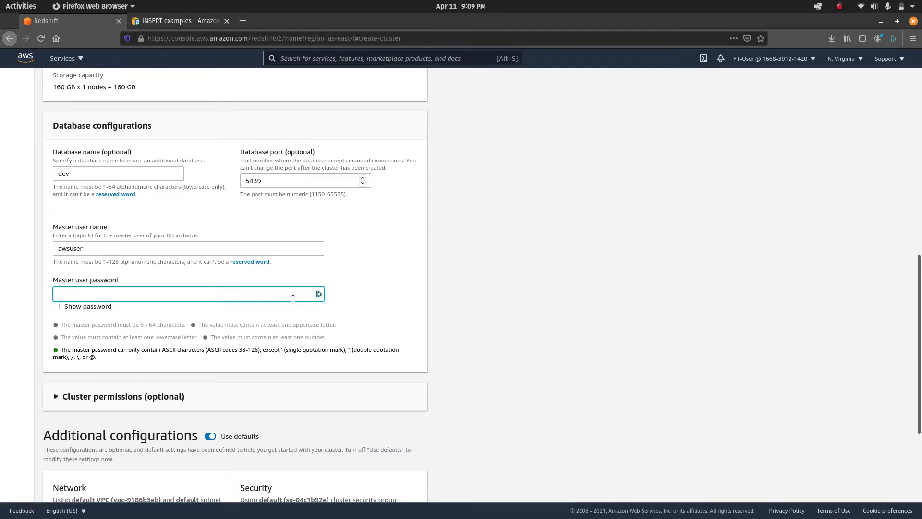
{"action": "type", "text": "••••"}
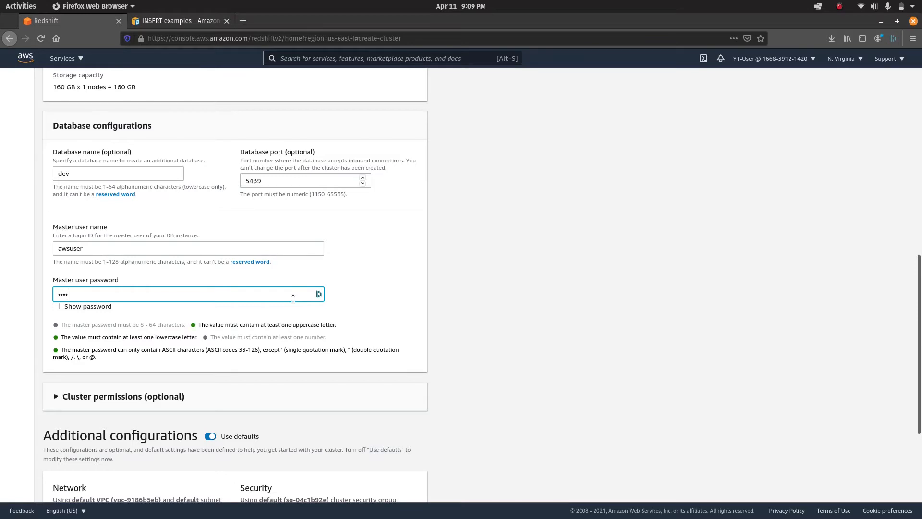
{"action": "type", "text": "••••"}
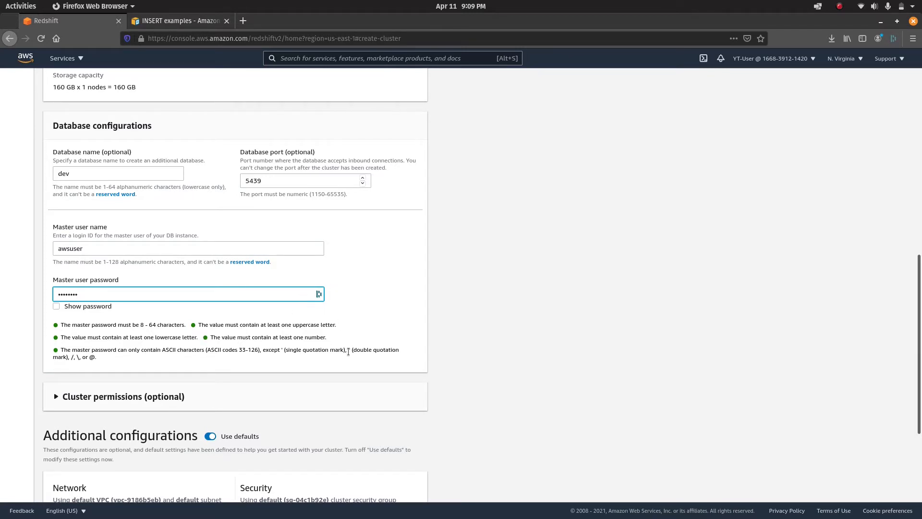
Leave cluster permissions at defaults and submit Create cluster, which reports errors to fix.
{"action": "scroll", "coordinate": [348, 352], "scroll_direction": "down", "scroll_amount": 2}
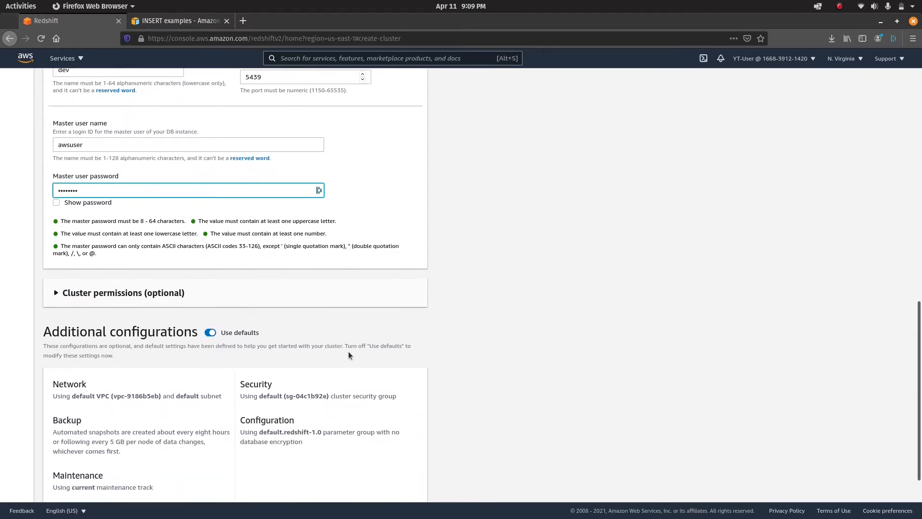
{"action": "left_click", "coordinate": [62, 293]}
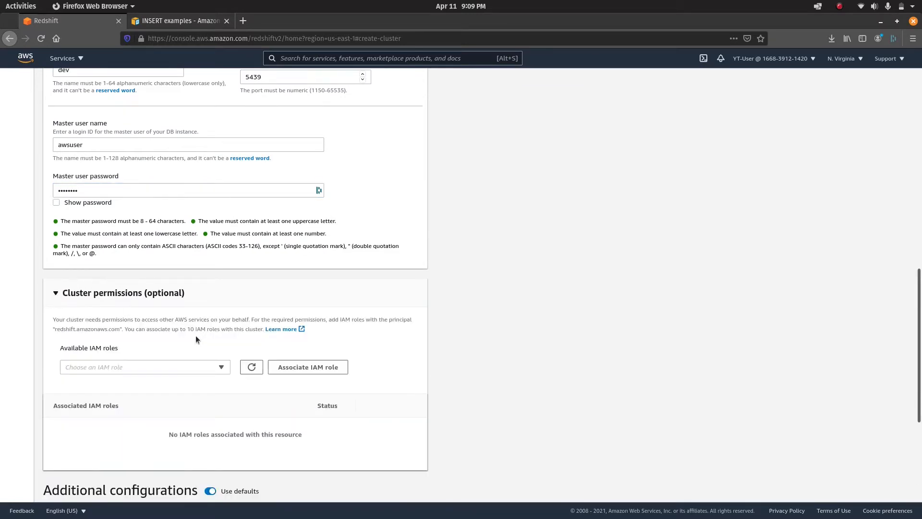
{"action": "scroll", "coordinate": [327, 346], "scroll_direction": "down", "scroll_amount": 3}
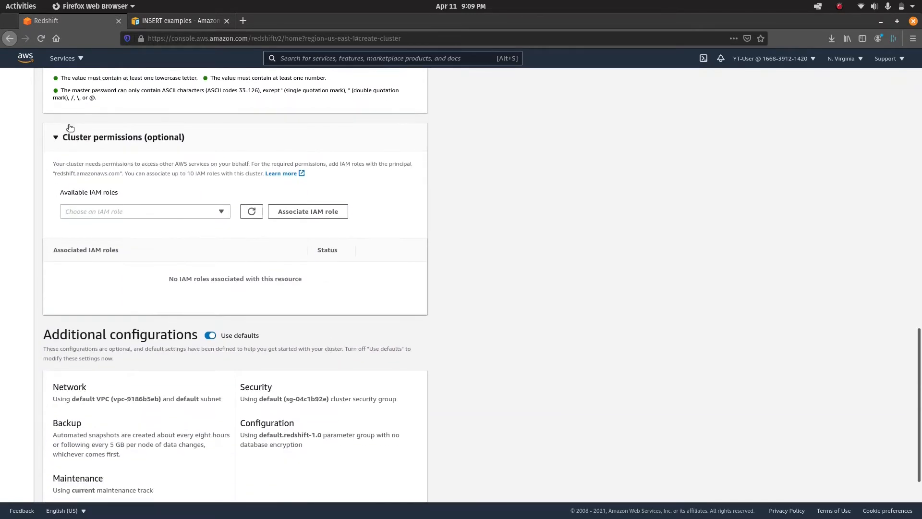
{"action": "left_click", "coordinate": [56, 140]}
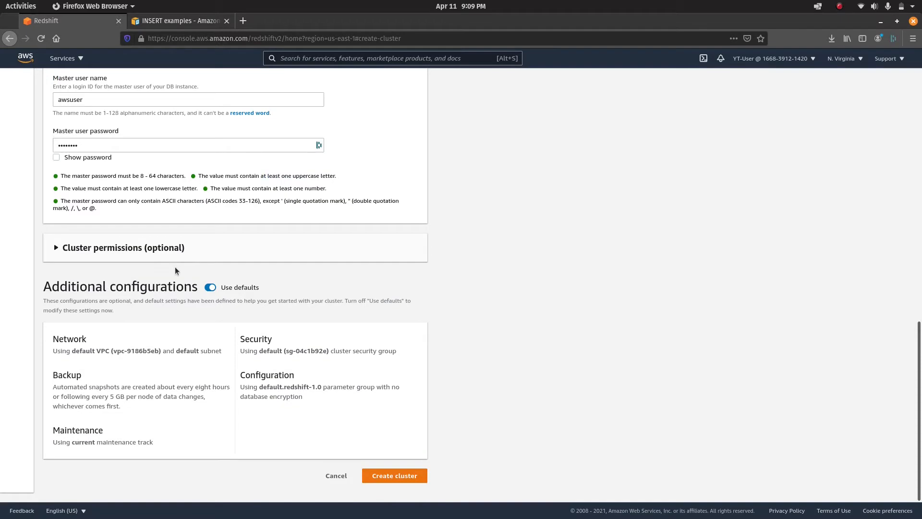
{"action": "left_click", "coordinate": [394, 475]}
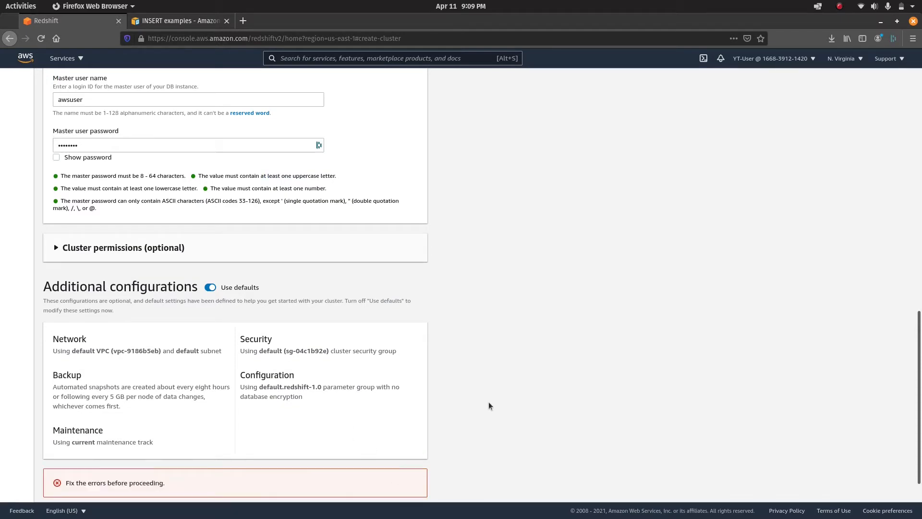
Change the cluster identifier ending from YT-Video to lowercase yt.
{"action": "scroll", "coordinate": [506, 393], "scroll_direction": "down", "scroll_amount": 1}
{"action": "scroll", "coordinate": [505, 393], "scroll_direction": "up", "scroll_amount": 3}
{"action": "scroll", "coordinate": [506, 392], "scroll_direction": "up", "scroll_amount": 10}
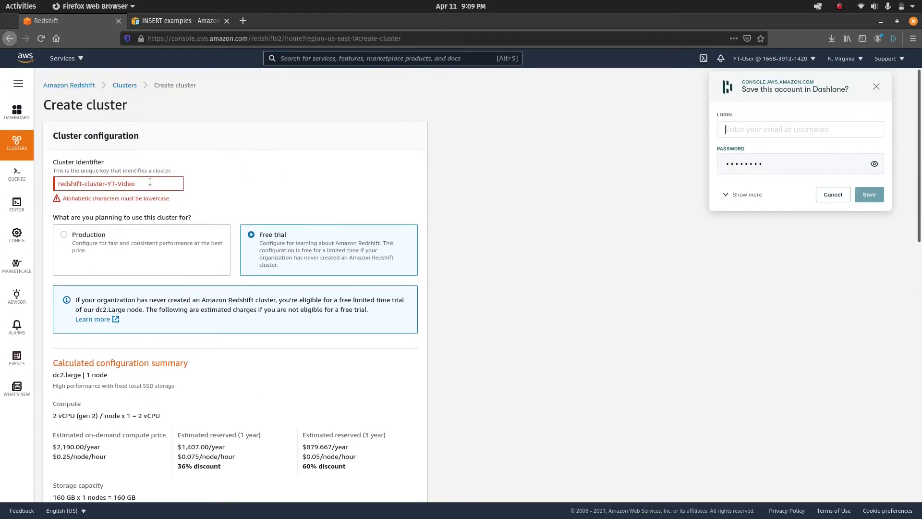
{"action": "left_click", "coordinate": [153, 183]}
{"action": "key", "text": "BackSpace"}
{"action": "key", "text": "BackSpace"}
{"action": "key", "text": "BackSpace"}
{"action": "key", "text": "BackSpace"}
{"action": "key", "text": "BackSpace"}
{"action": "key", "text": "BackSpace"}
{"action": "key", "text": "BackSpace"}
{"action": "key", "text": "BackSpace"}
{"action": "type", "text": "yt"}
{"action": "left_click", "coordinate": [494, 343]}
Submit Create cluster again and dismiss the password manager's save prompt.
{"action": "scroll", "coordinate": [296, 344], "scroll_direction": "down", "scroll_amount": 3}
{"action": "scroll", "coordinate": [296, 339], "scroll_direction": "down", "scroll_amount": 10}
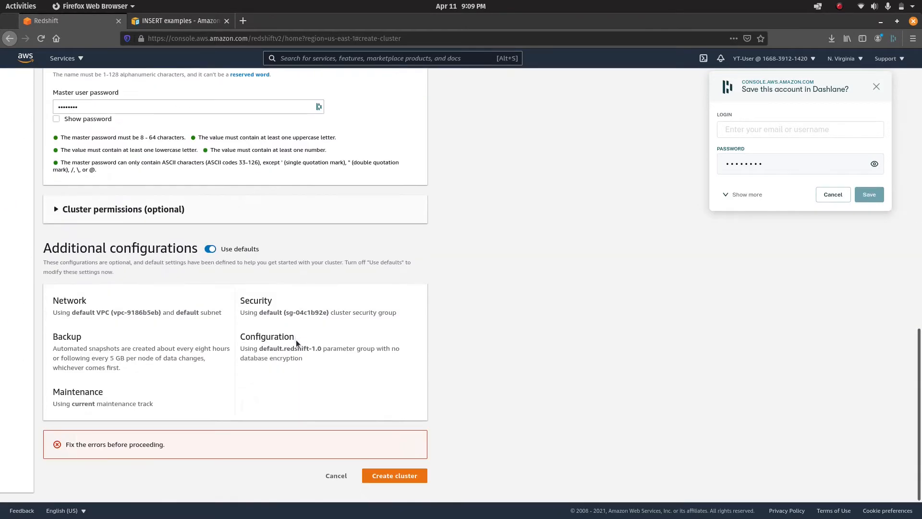
{"action": "left_click", "coordinate": [393, 476]}
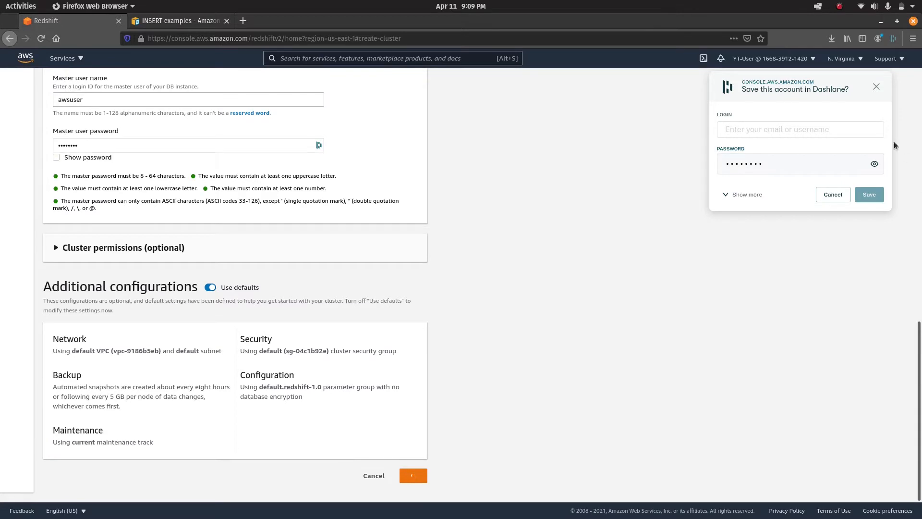
{"action": "left_click", "coordinate": [835, 196]}
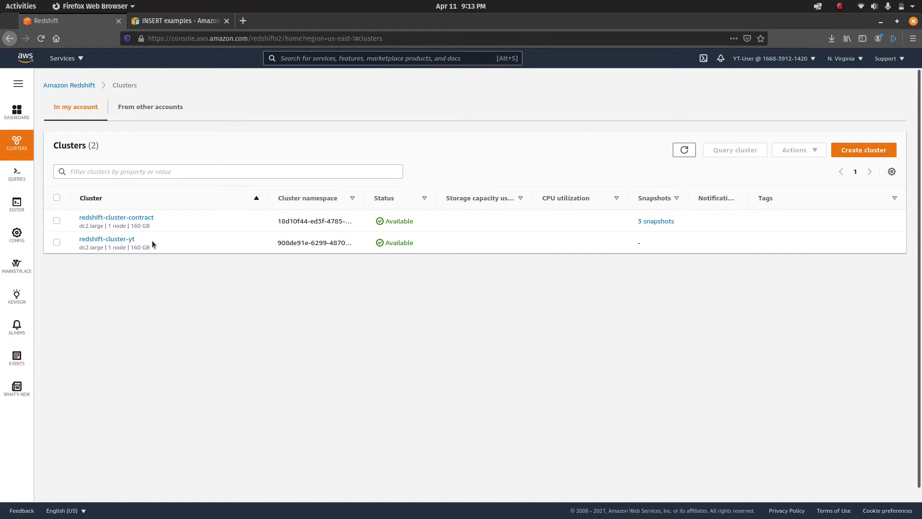
Select redshift-cluster-yt in the Clusters list and open its details page.
{"action": "left_click", "coordinate": [57, 242]}
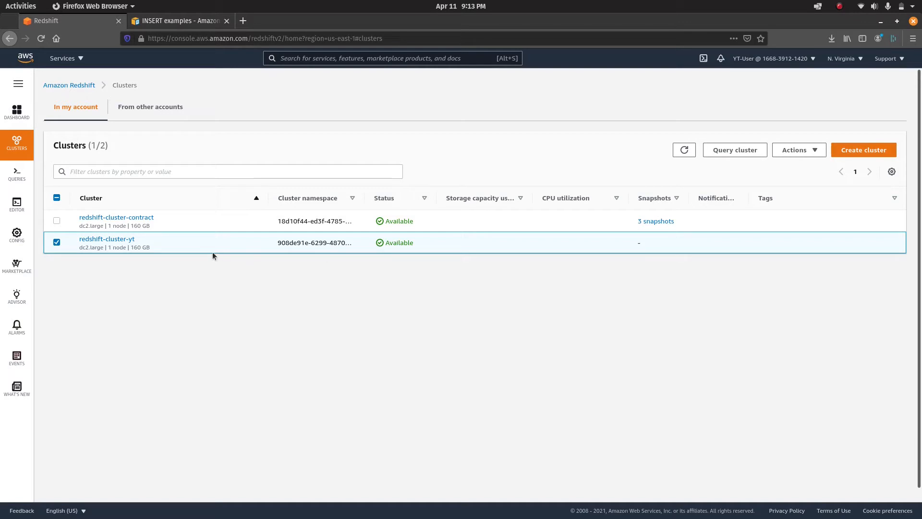
{"action": "left_click", "coordinate": [126, 240]}
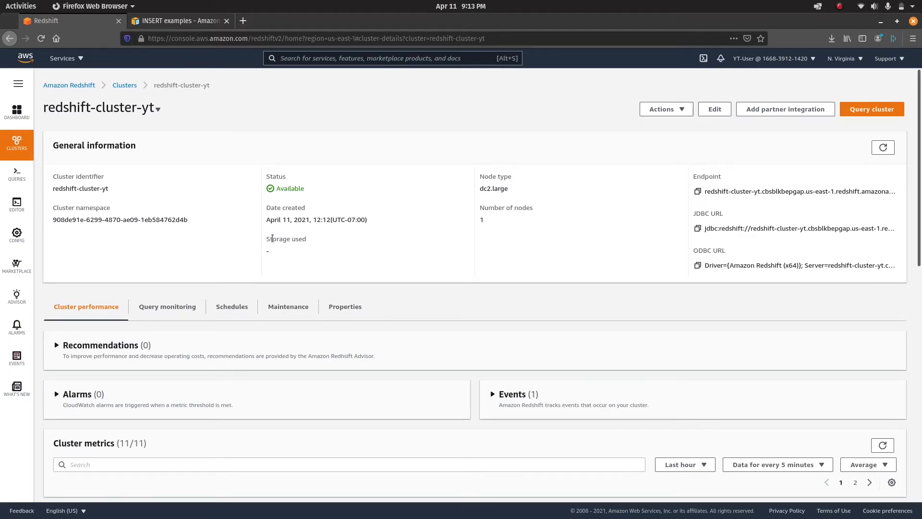
Copy the redshift-cluster-yt endpoint and select its full JDBC URL.
{"action": "scroll", "coordinate": [324, 337], "scroll_direction": "down", "scroll_amount": 2}
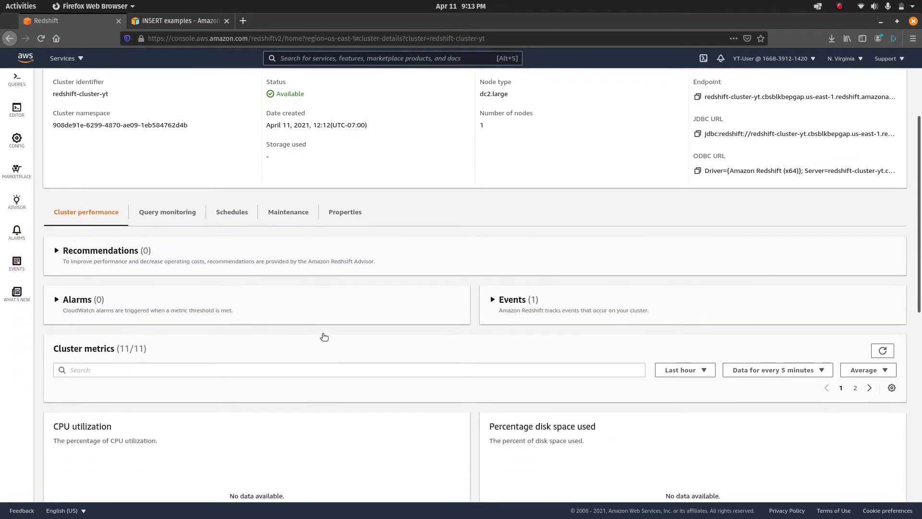
{"action": "scroll", "coordinate": [325, 337], "scroll_direction": "down", "scroll_amount": 3}
{"action": "scroll", "coordinate": [325, 337], "scroll_direction": "up", "scroll_amount": 5}
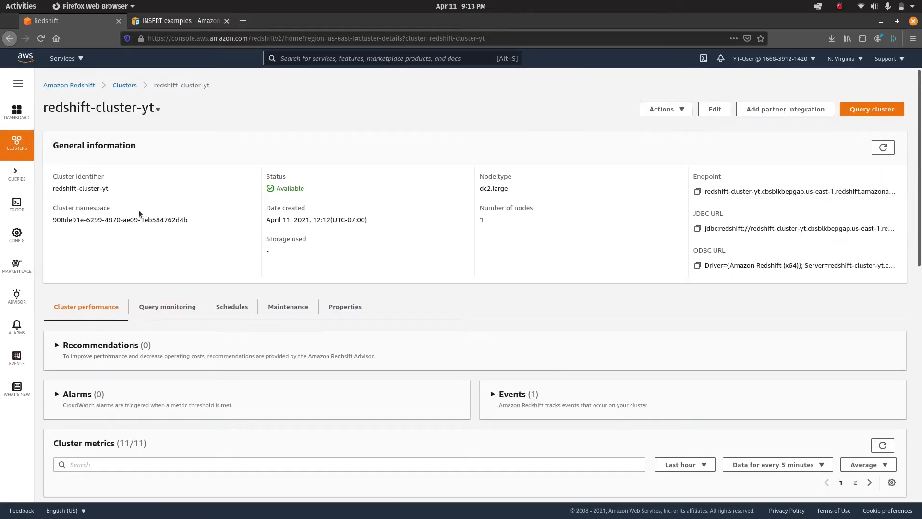
{"action": "triple_click", "coordinate": [75, 187]}
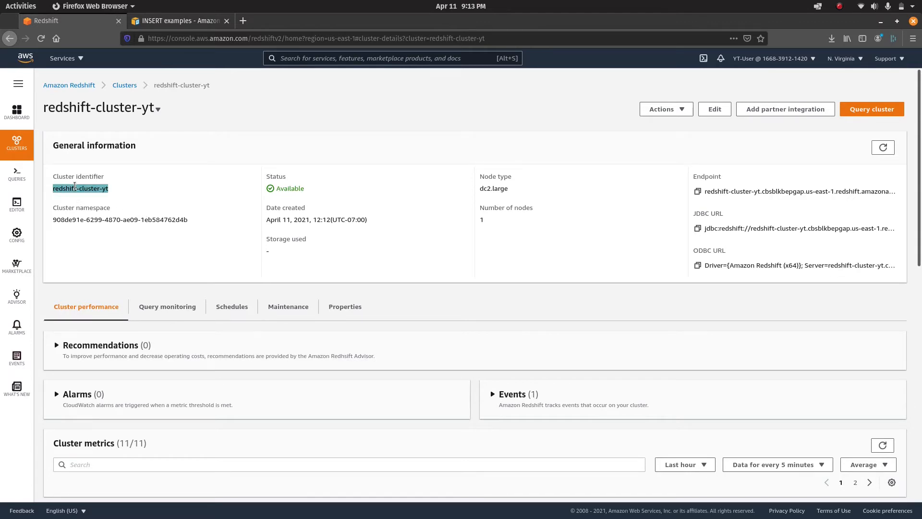
{"action": "double_click", "coordinate": [157, 219]}
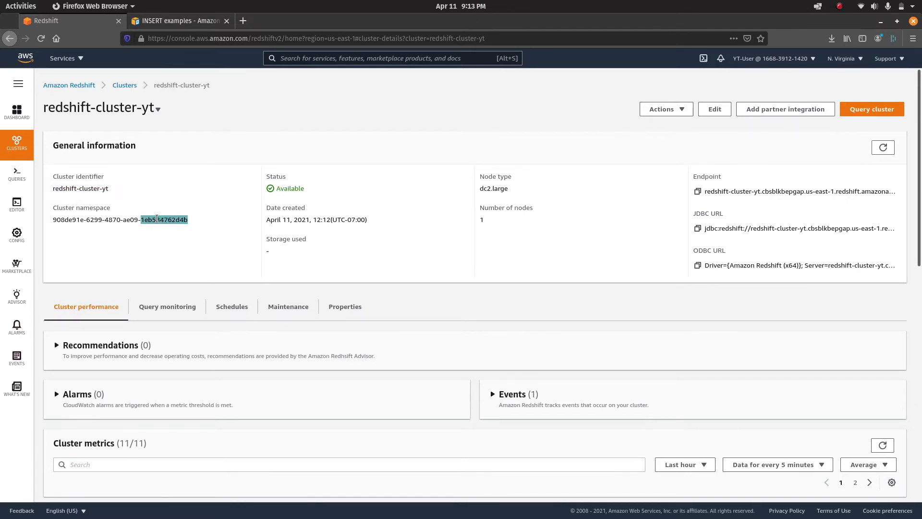
{"action": "triple_click", "coordinate": [104, 219]}
{"action": "left_click", "coordinate": [145, 251]}
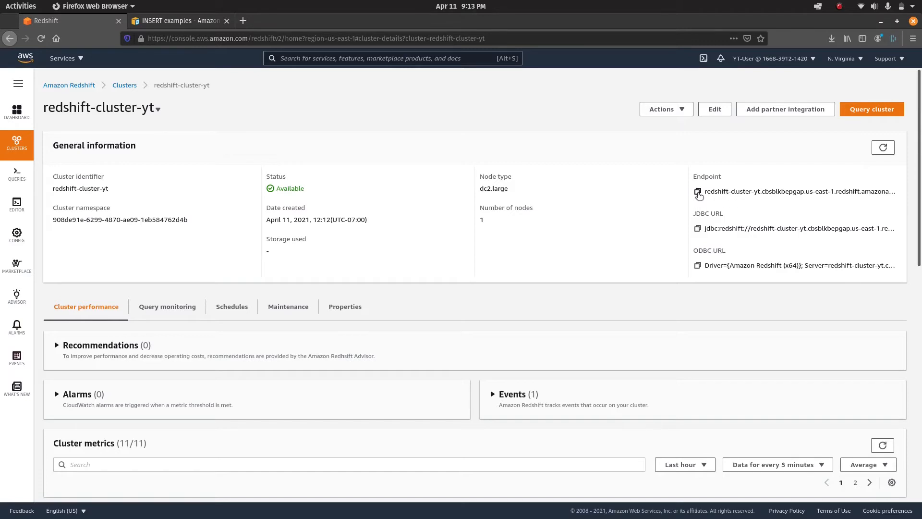
{"action": "left_click", "coordinate": [698, 192]}
{"action": "triple_click", "coordinate": [737, 228]}
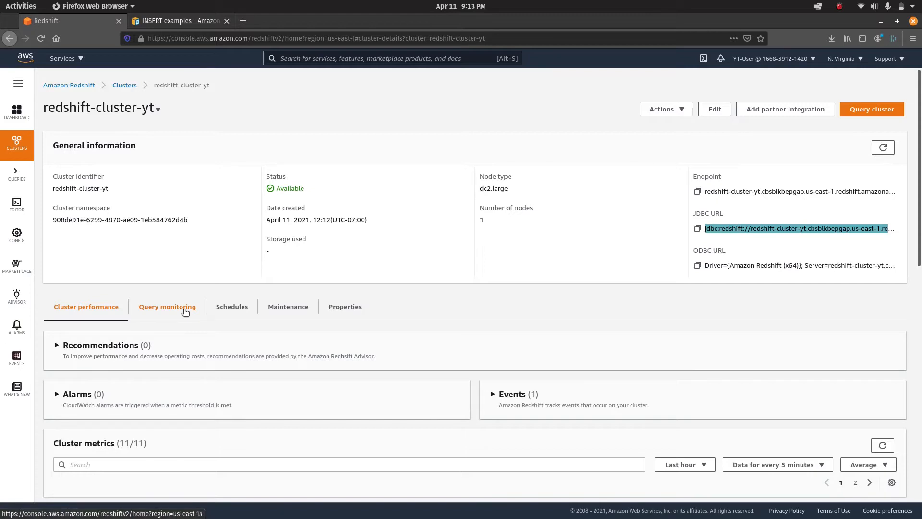
Show the cluster's query monitoring with the last hour's query history.
{"action": "left_click", "coordinate": [185, 312]}
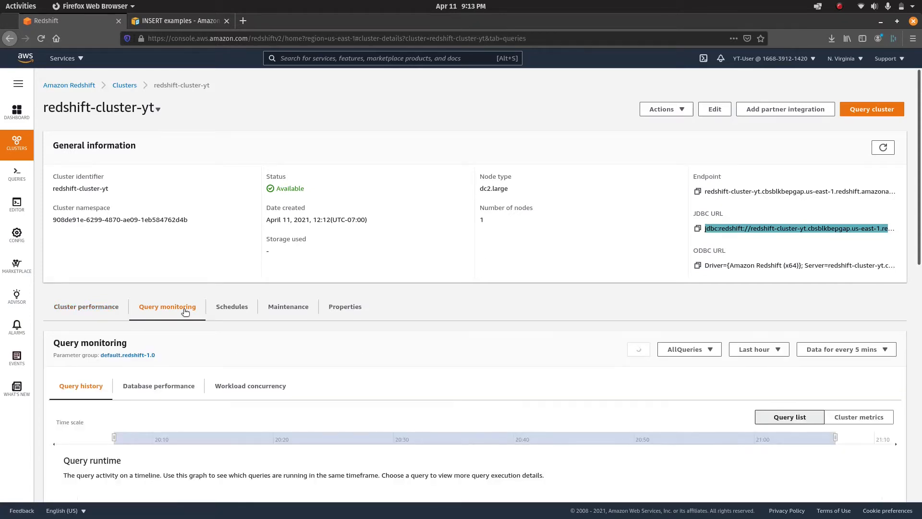
{"action": "scroll", "coordinate": [186, 312], "scroll_direction": "down", "scroll_amount": 3}
{"action": "scroll", "coordinate": [184, 313], "scroll_direction": "up", "scroll_amount": 2}
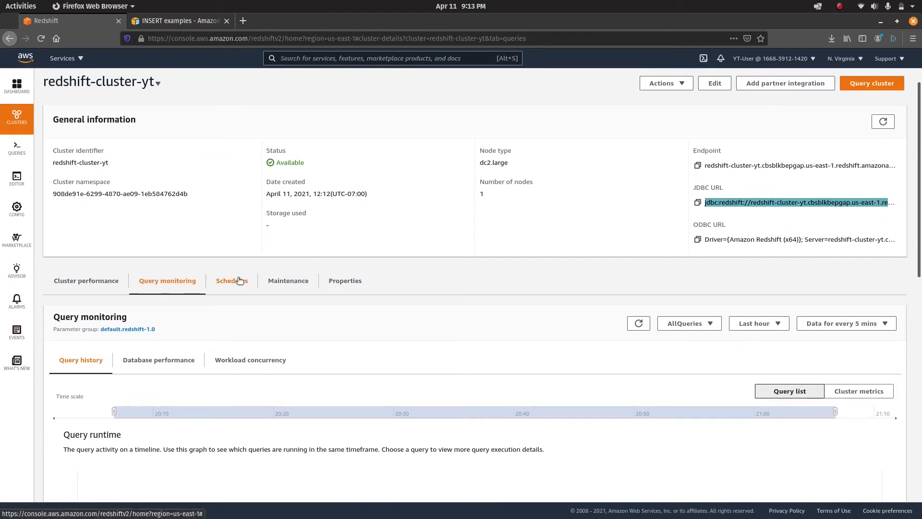
Inspect Properties: database dev, port 5439, master user awsuser, public accessibility Disabled.
{"action": "left_click", "coordinate": [348, 284]}
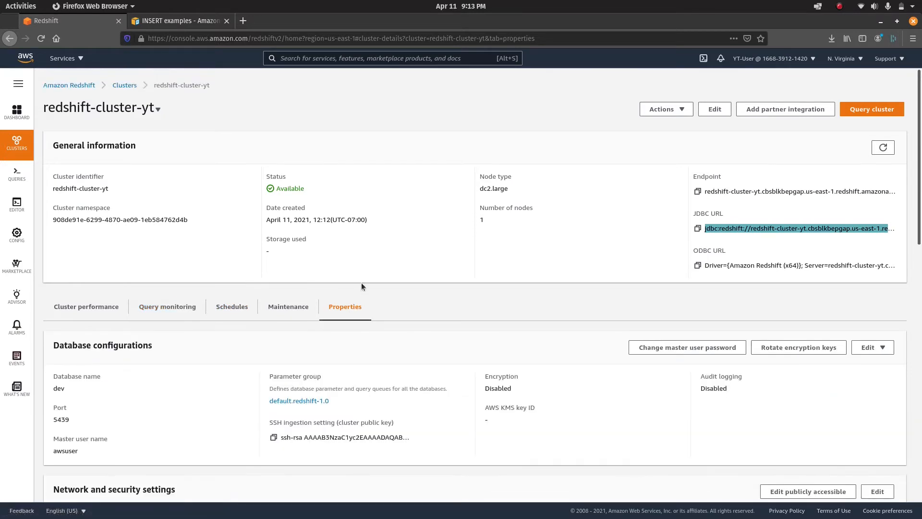
{"action": "scroll", "coordinate": [401, 357], "scroll_direction": "down", "scroll_amount": 3}
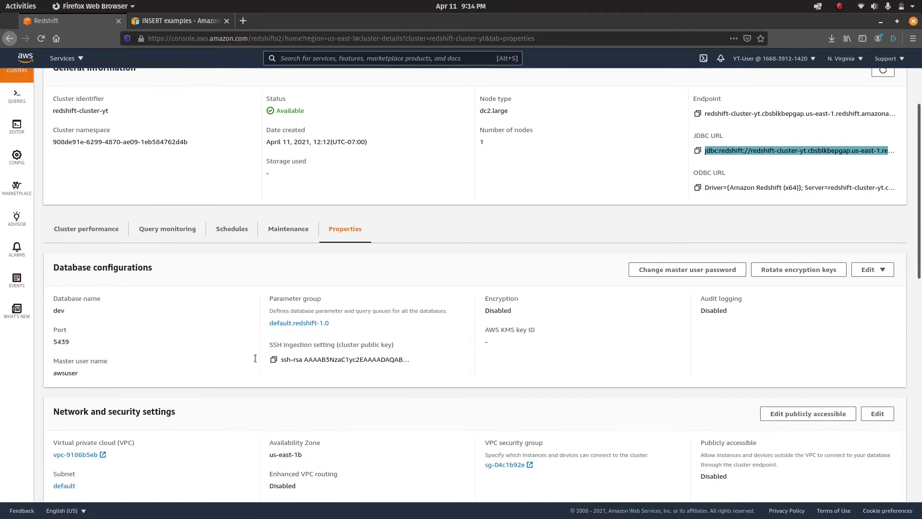
{"action": "double_click", "coordinate": [58, 310]}
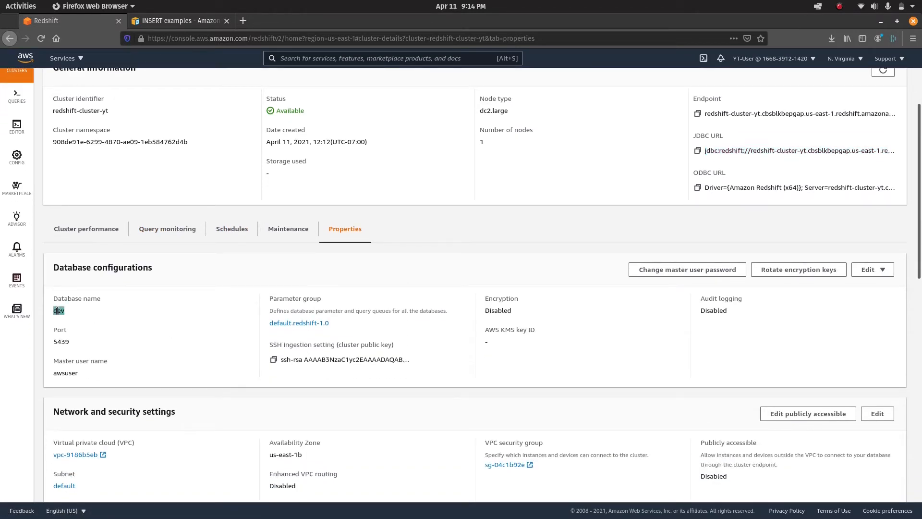
{"action": "double_click", "coordinate": [64, 342]}
{"action": "double_click", "coordinate": [70, 374]}
{"action": "scroll", "coordinate": [273, 358], "scroll_direction": "down", "scroll_amount": 3}
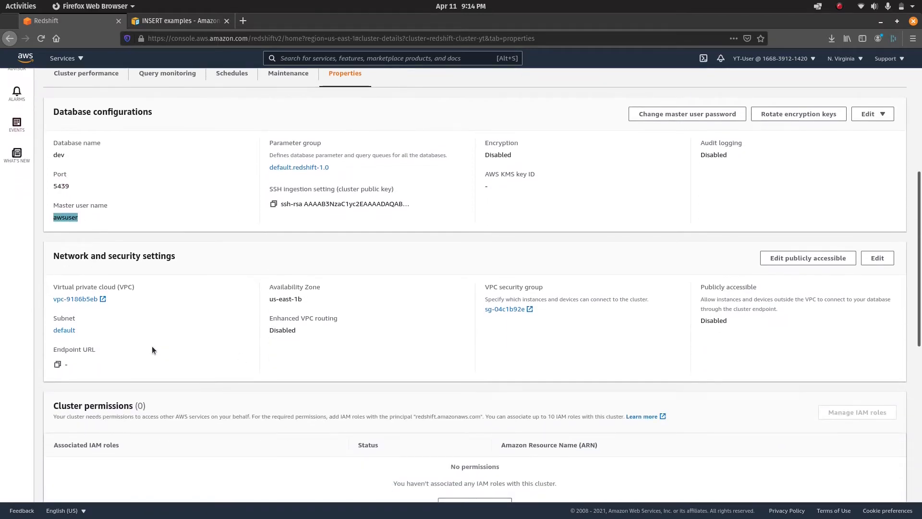
{"action": "left_click", "coordinate": [117, 301]}
{"action": "scroll", "coordinate": [442, 341], "scroll_direction": "up", "scroll_amount": 3}
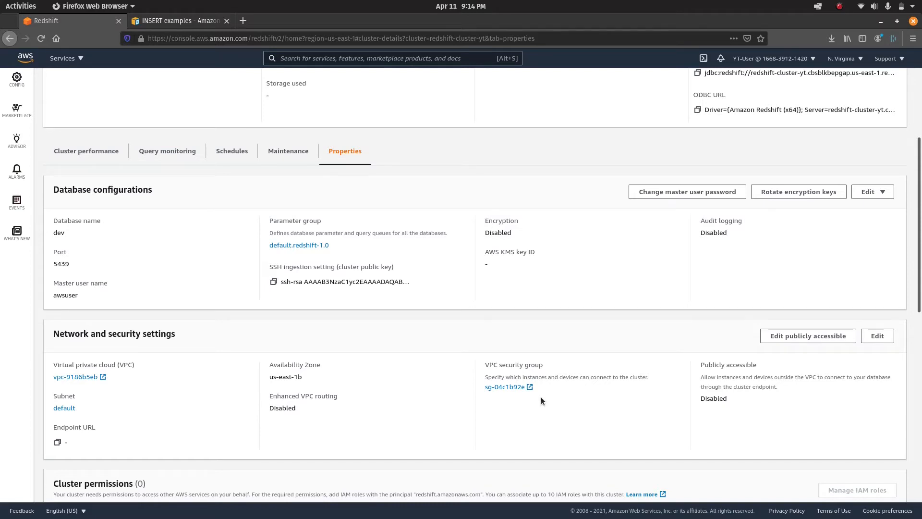
{"action": "scroll", "coordinate": [541, 401], "scroll_direction": "down", "scroll_amount": 10}
{"action": "scroll", "coordinate": [541, 401], "scroll_direction": "down", "scroll_amount": 4}
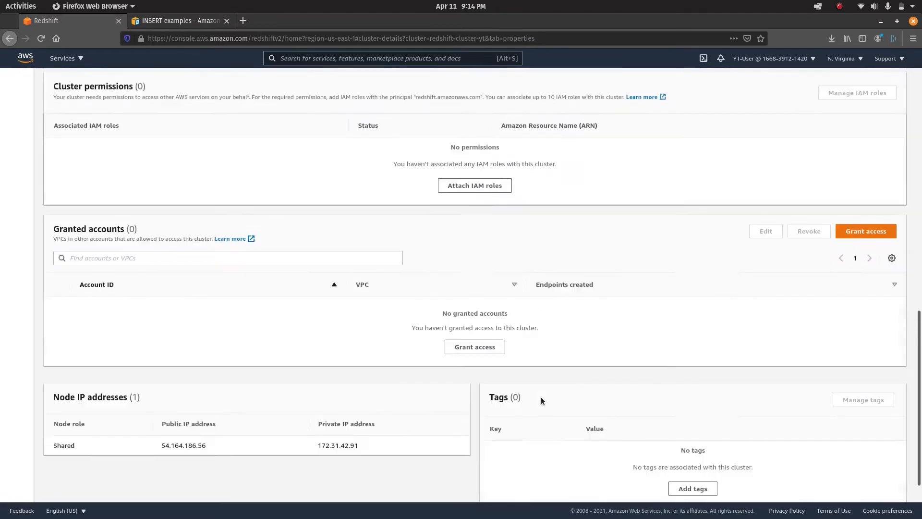
{"action": "scroll", "coordinate": [541, 401], "scroll_direction": "up", "scroll_amount": 12}
{"action": "scroll", "coordinate": [541, 401], "scroll_direction": "up", "scroll_amount": 3}
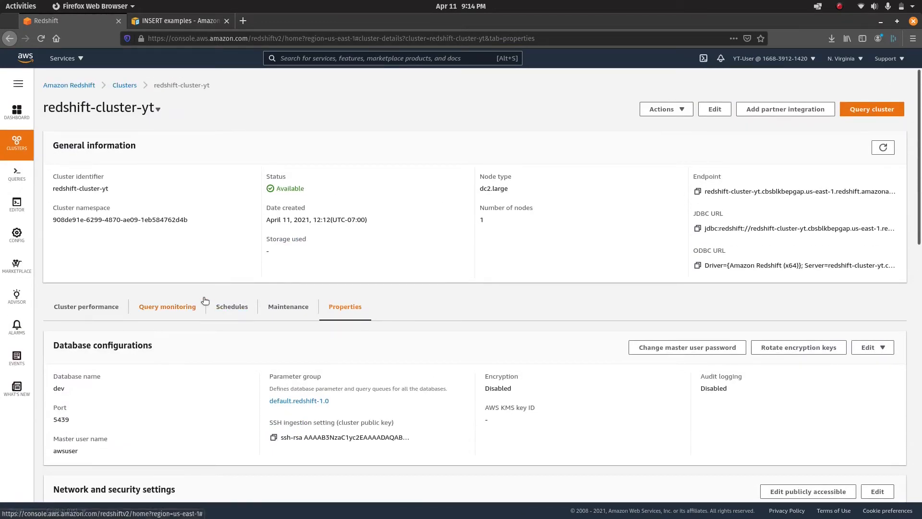
Open the query editor and try the recent cluster connection.
{"action": "mouse_move", "coordinate": [9, 184]}
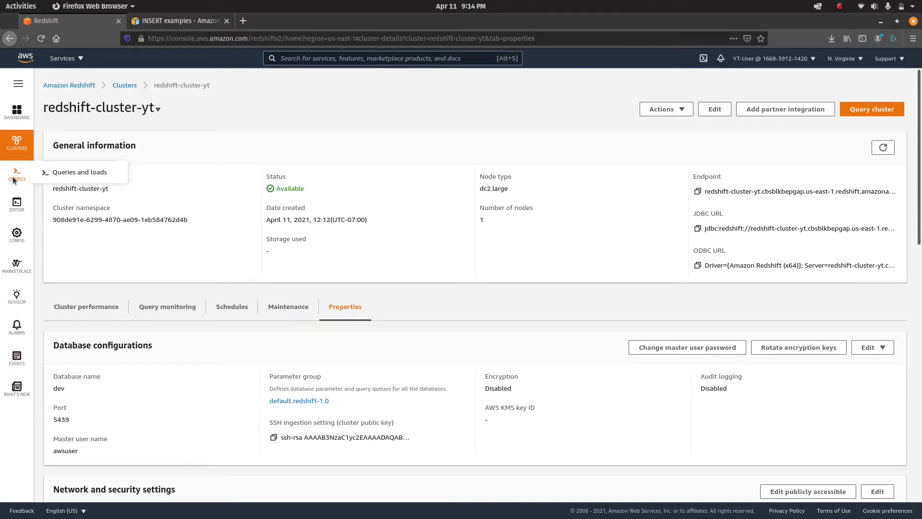
{"action": "left_click", "coordinate": [14, 206]}
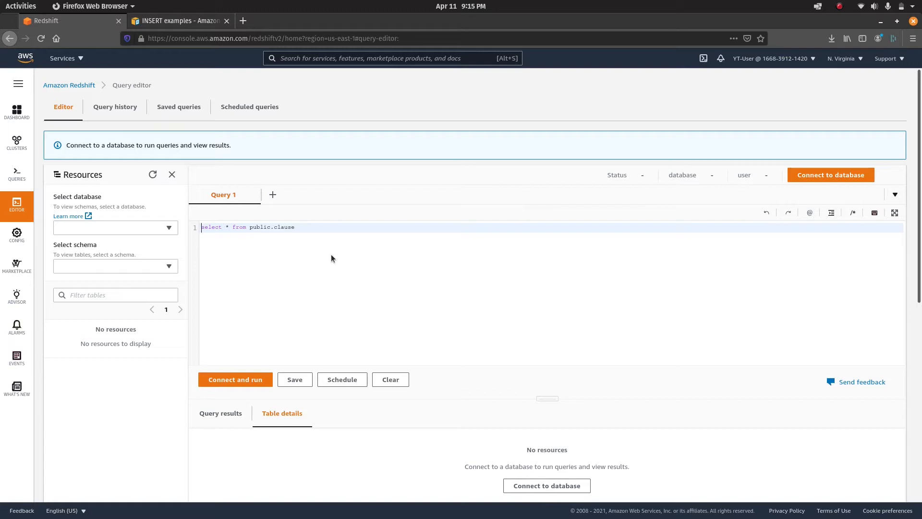
{"action": "left_click", "coordinate": [150, 229]}
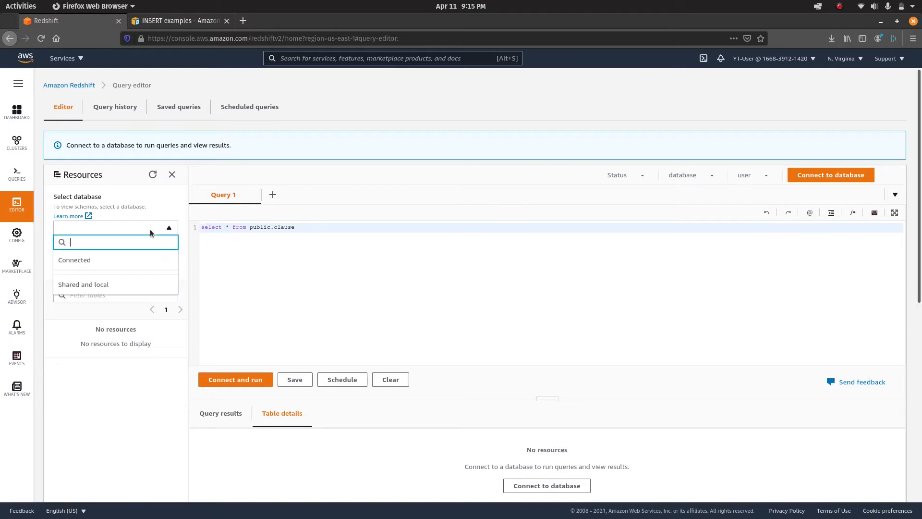
{"action": "left_click", "coordinate": [527, 298]}
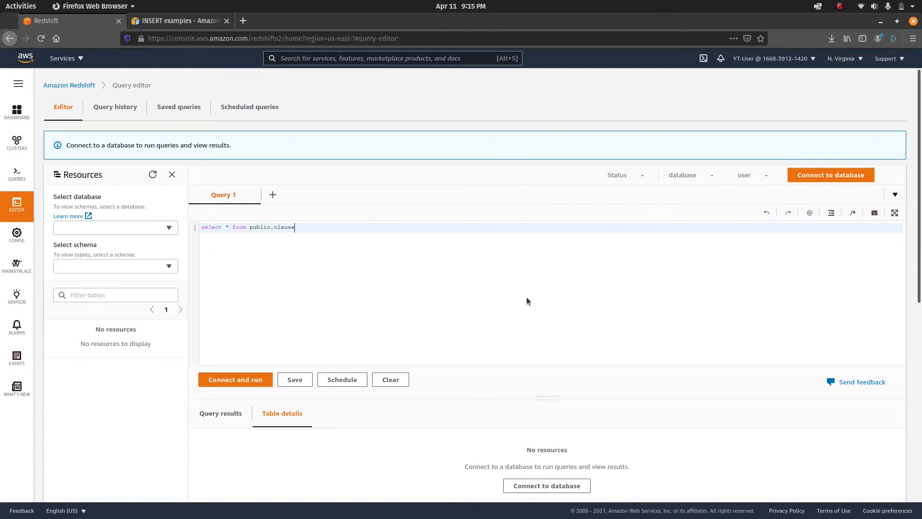
{"action": "left_click", "coordinate": [844, 175]}
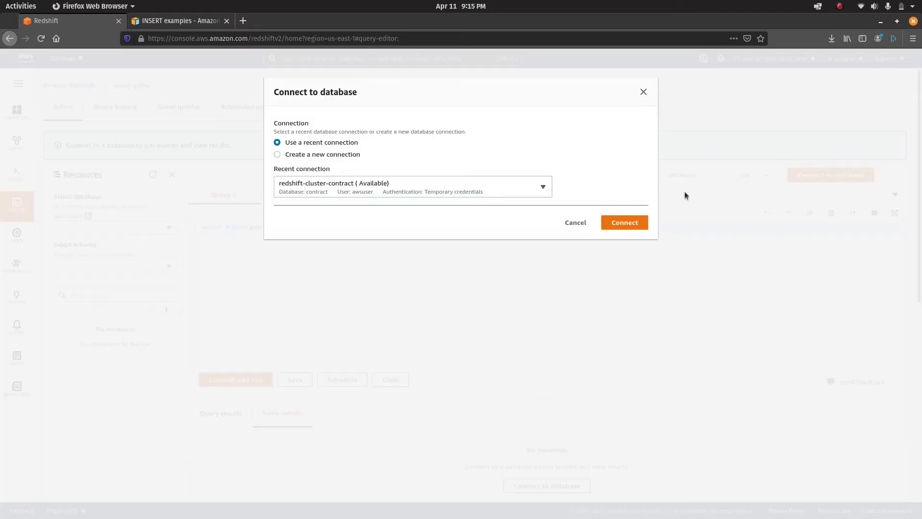
{"action": "left_click", "coordinate": [617, 222]}
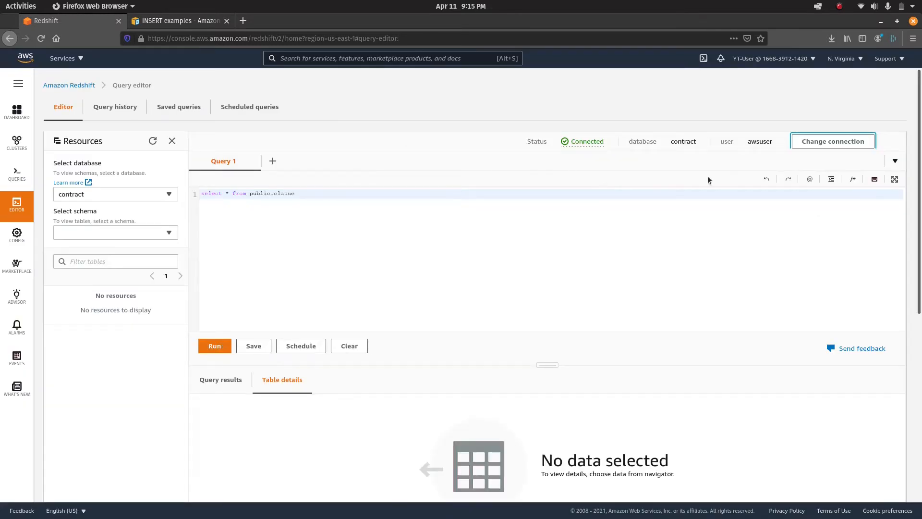
{"action": "left_click", "coordinate": [159, 196]}
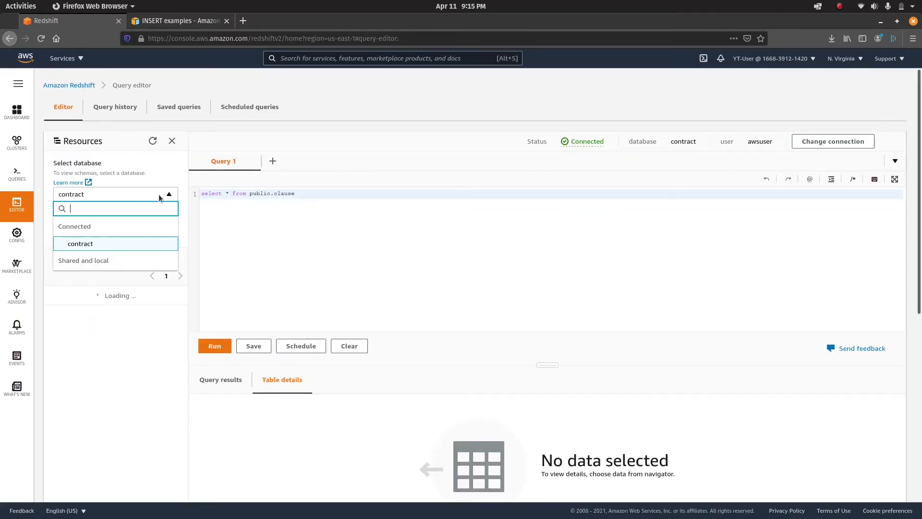
{"action": "left_click", "coordinate": [595, 272]}
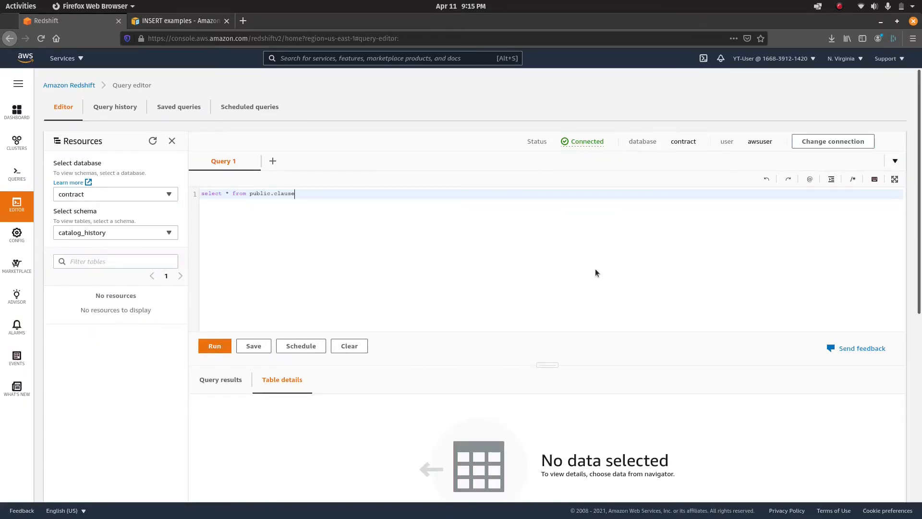
Create a new connection with database dev and user awsuser.
{"action": "left_click", "coordinate": [849, 142]}
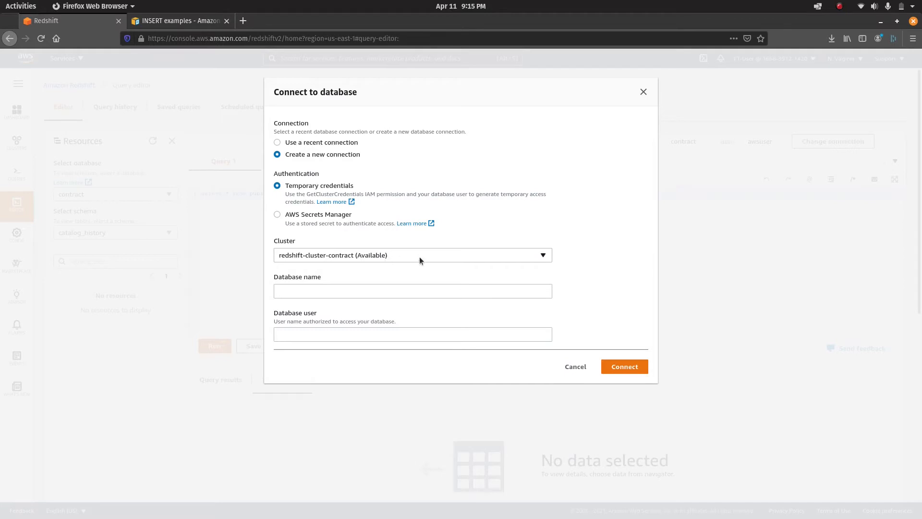
{"action": "left_click", "coordinate": [424, 295]}
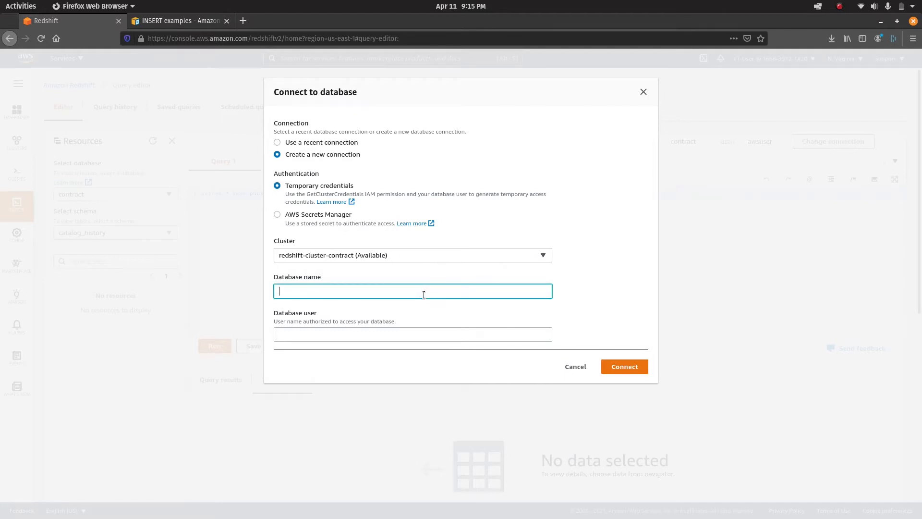
{"action": "type", "text": "dev"}
{"action": "key", "text": "Tab"}
{"action": "type", "text": "aw"}
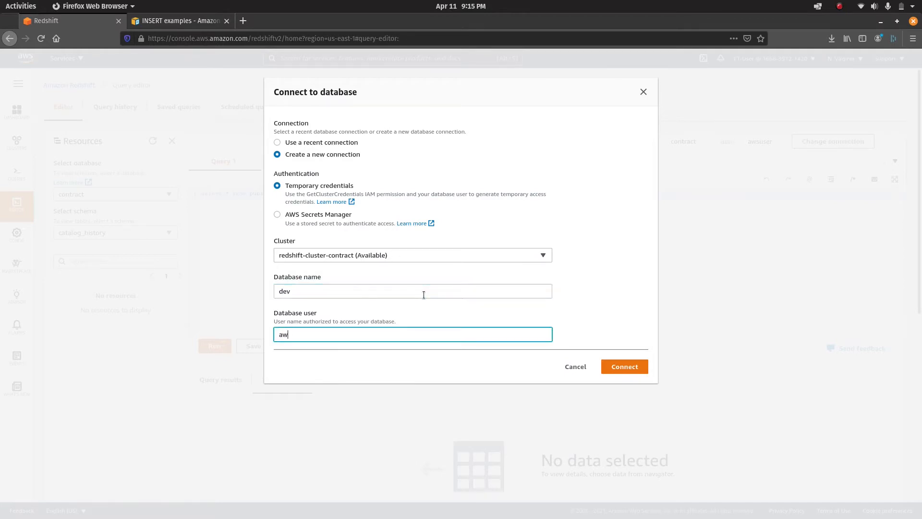
{"action": "type", "text": "suser"}
{"action": "left_click", "coordinate": [634, 370]}
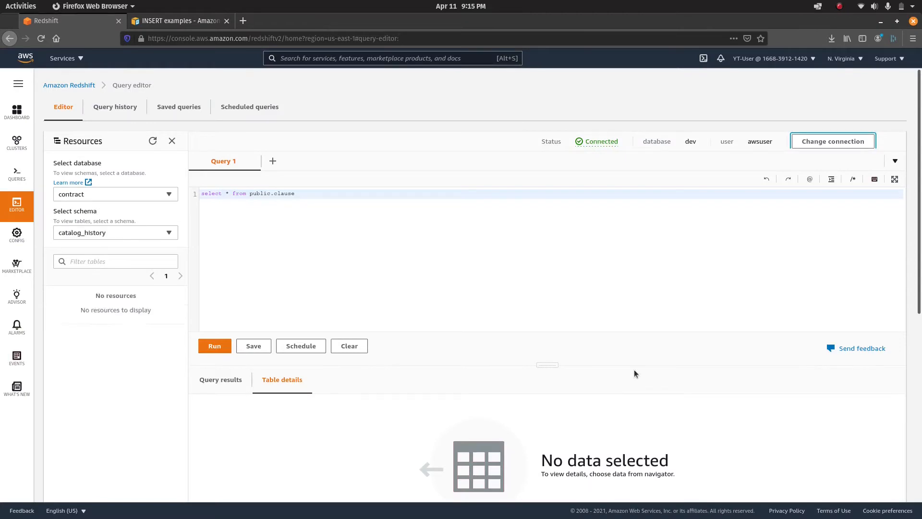
Enlarge the page and browse the dev database's public schema.
{"action": "key", "text": "ctrl+plus"}
{"action": "key", "text": "ctrl+plus"}
{"action": "key", "text": "ctrl+plus"}
{"action": "left_click", "coordinate": [202, 240]}
{"action": "left_click", "coordinate": [140, 307]}
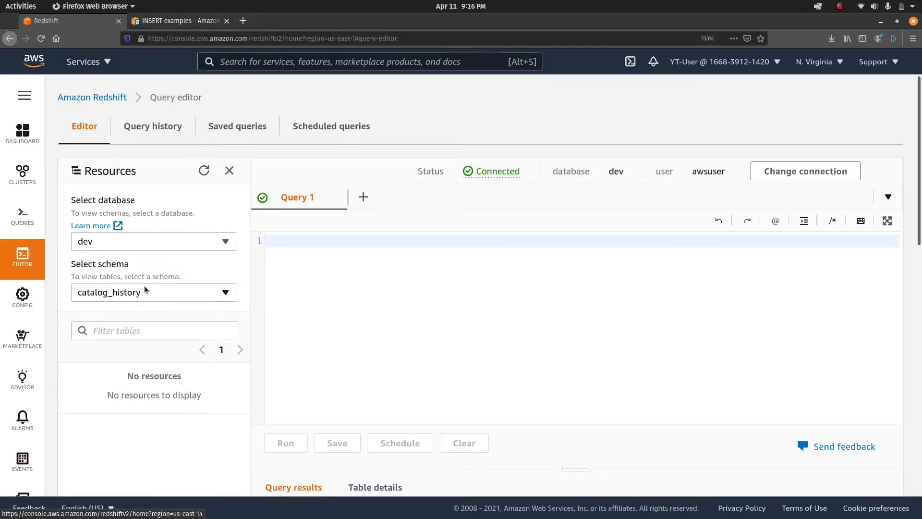
{"action": "left_click", "coordinate": [150, 295]}
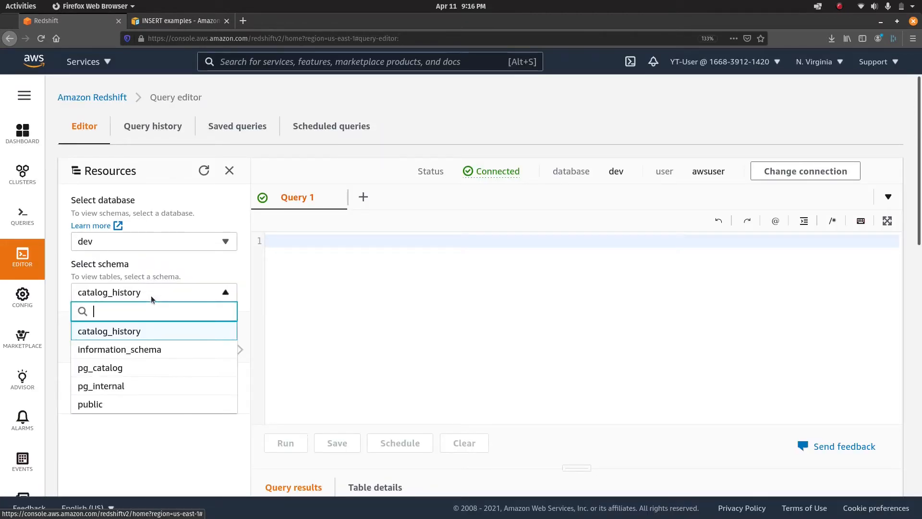
{"action": "left_click", "coordinate": [98, 404]}
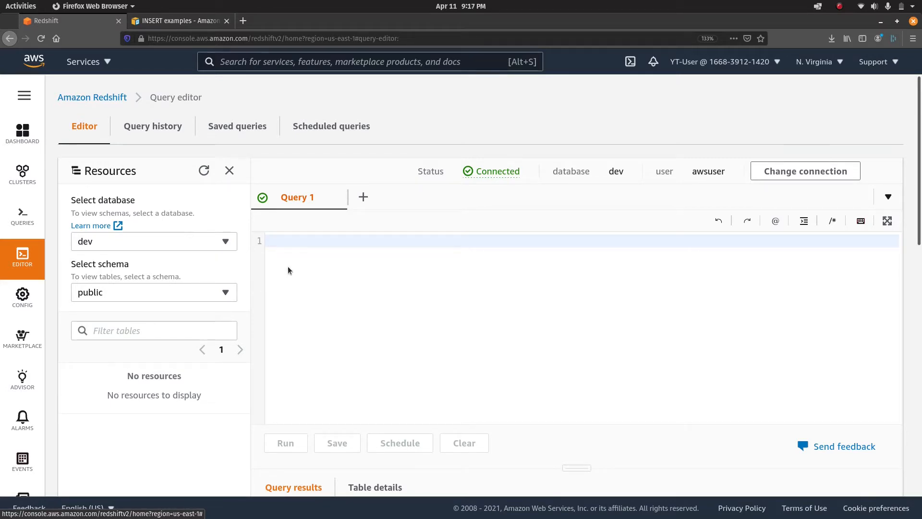
{"action": "left_click", "coordinate": [201, 22]}
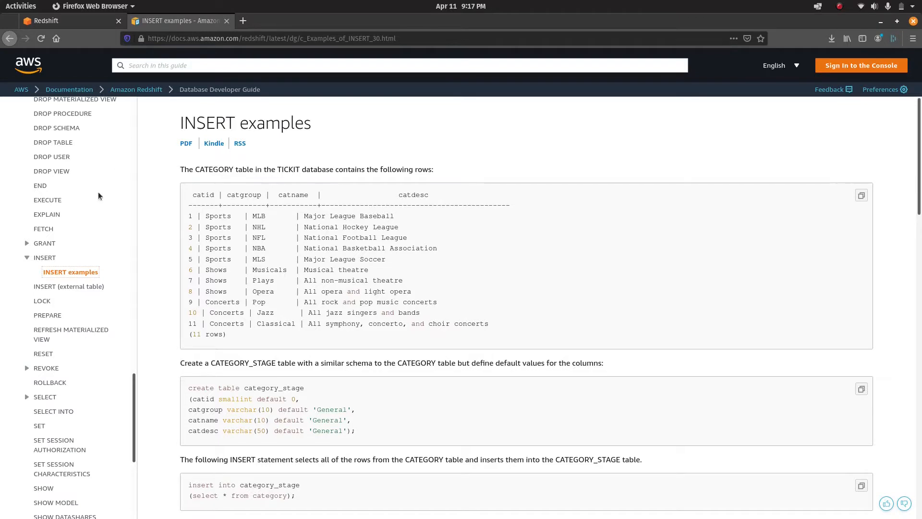
{"action": "scroll", "coordinate": [75, 294], "scroll_direction": "up", "scroll_amount": 5}
{"action": "scroll", "coordinate": [75, 295], "scroll_direction": "up", "scroll_amount": 4}
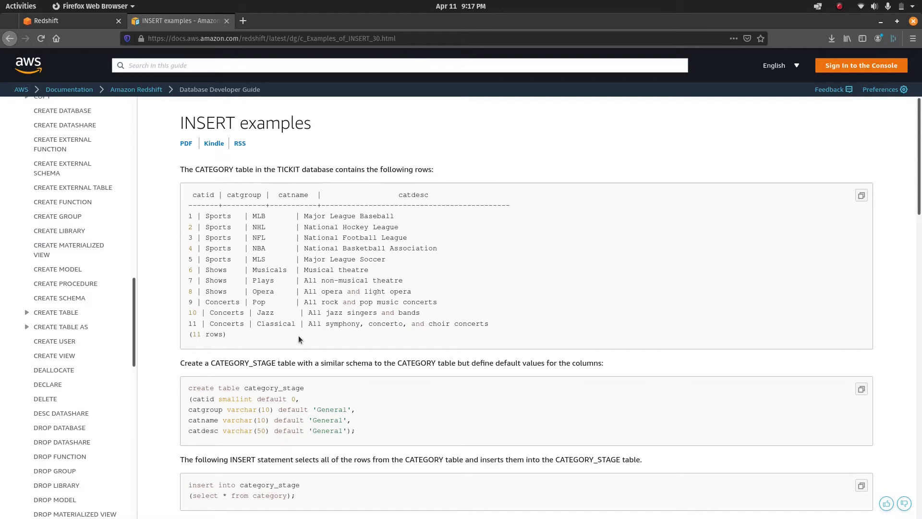
{"action": "scroll", "coordinate": [64, 336], "scroll_direction": "up", "scroll_amount": 3}
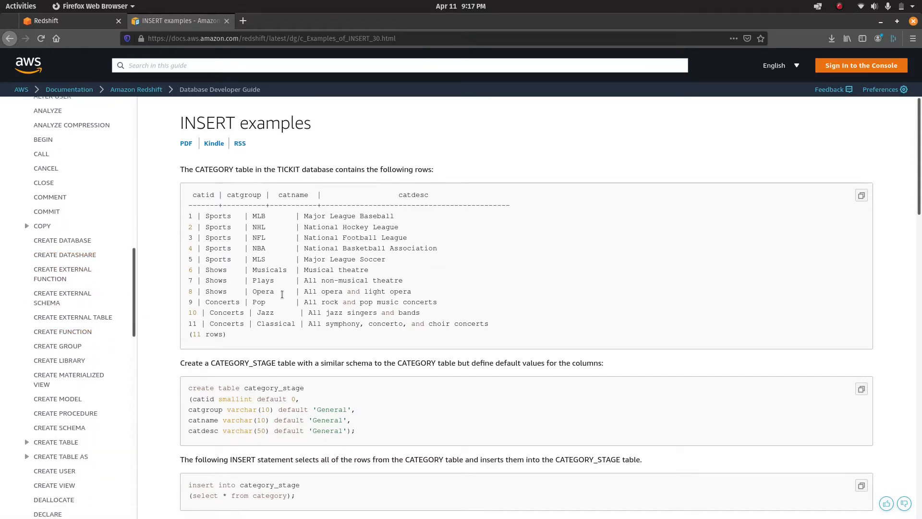
{"action": "triple_click", "coordinate": [201, 388]}
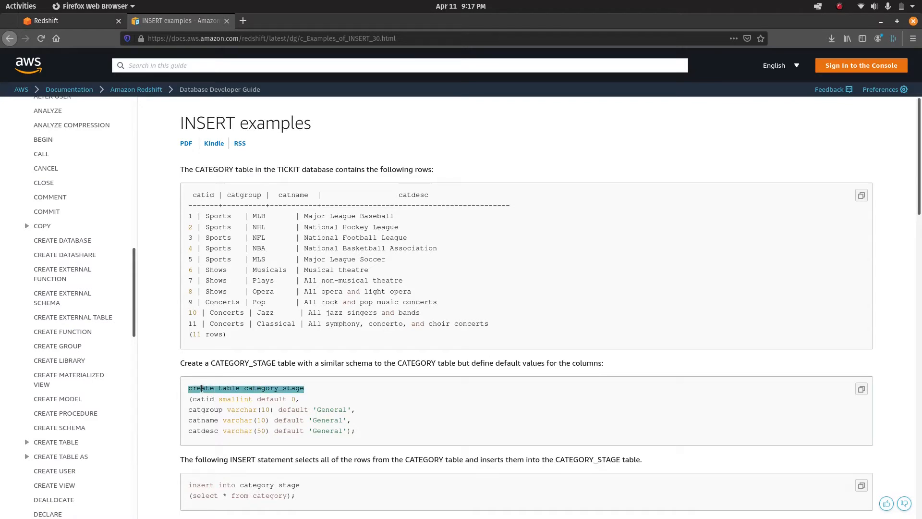
{"action": "scroll", "coordinate": [343, 408], "scroll_direction": "down", "scroll_amount": 4}
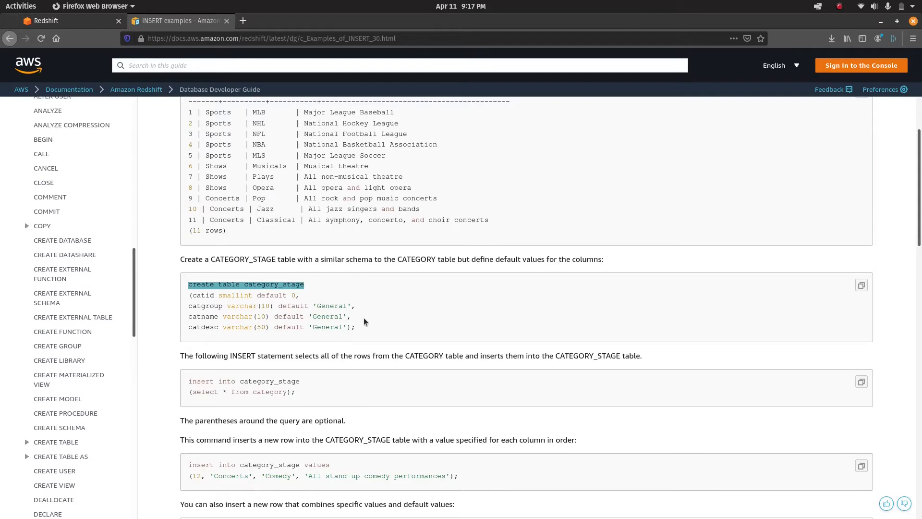
{"action": "left_click", "coordinate": [94, 21]}
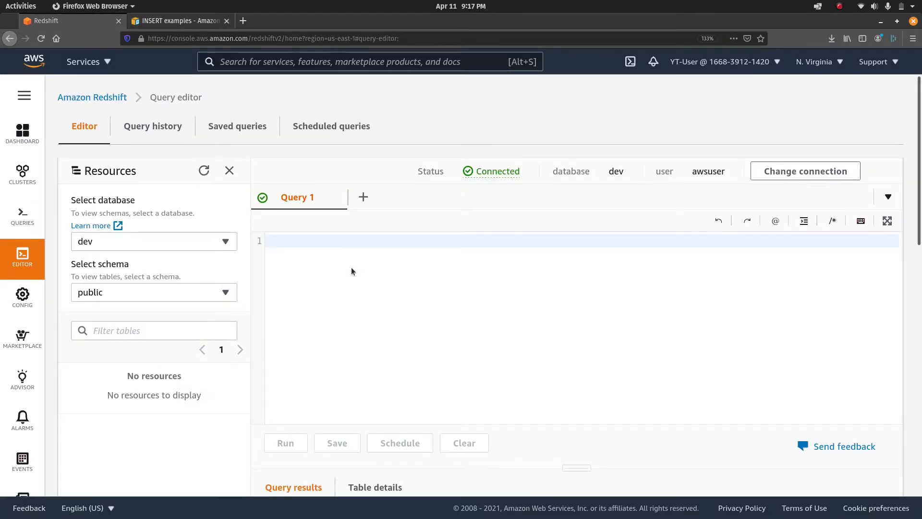
Begin the statement 'create table video' after checking the example column definitions.
{"action": "type", "text": "create table"}
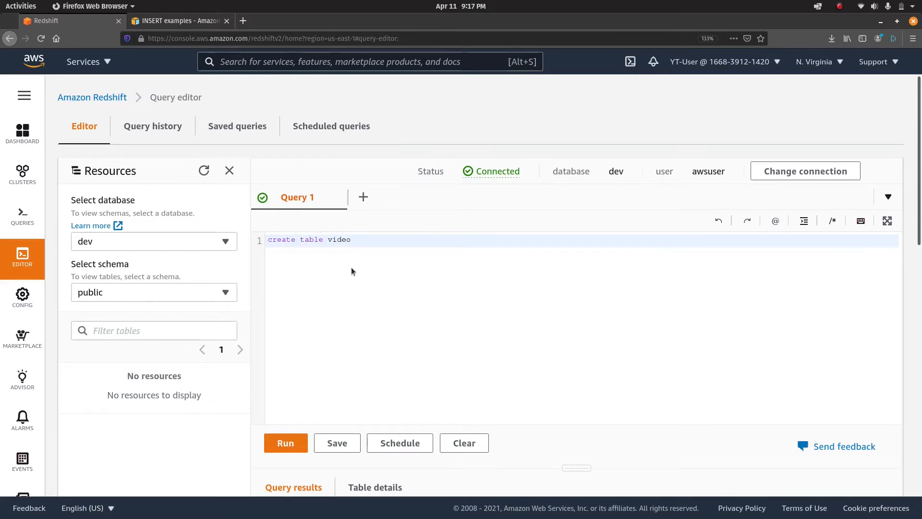
{"action": "type", "text": " video"}
{"action": "left_click", "coordinate": [197, 17]}
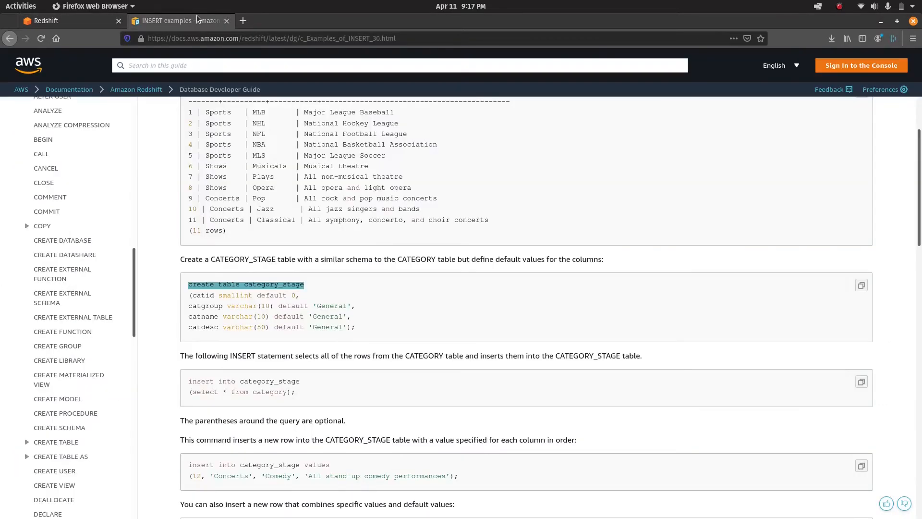
{"action": "left_click_drag", "start_coordinate": [189, 294], "coordinate": [351, 330]}
{"action": "left_click", "coordinate": [367, 331]}
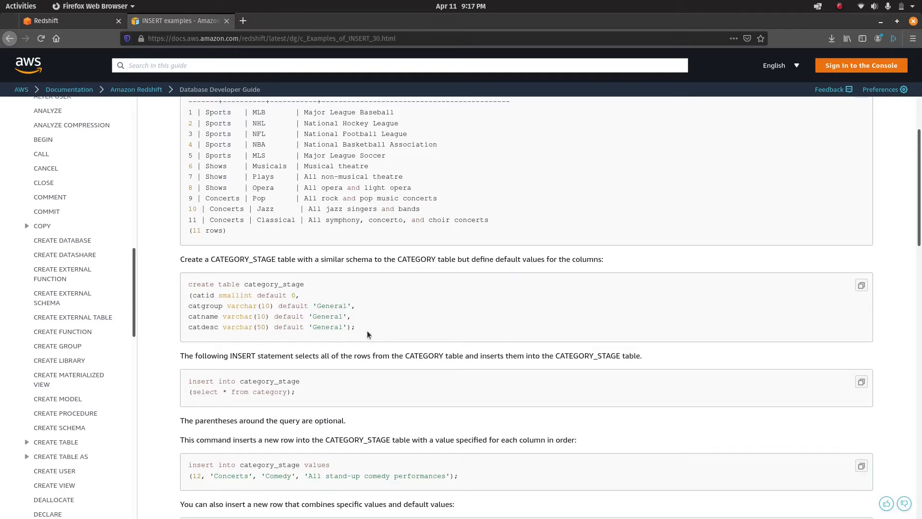
{"action": "left_click", "coordinate": [97, 19]}
Add columns id int, title varchar and description varchar, then select the whole statement.
{"action": "key", "text": "Return"}
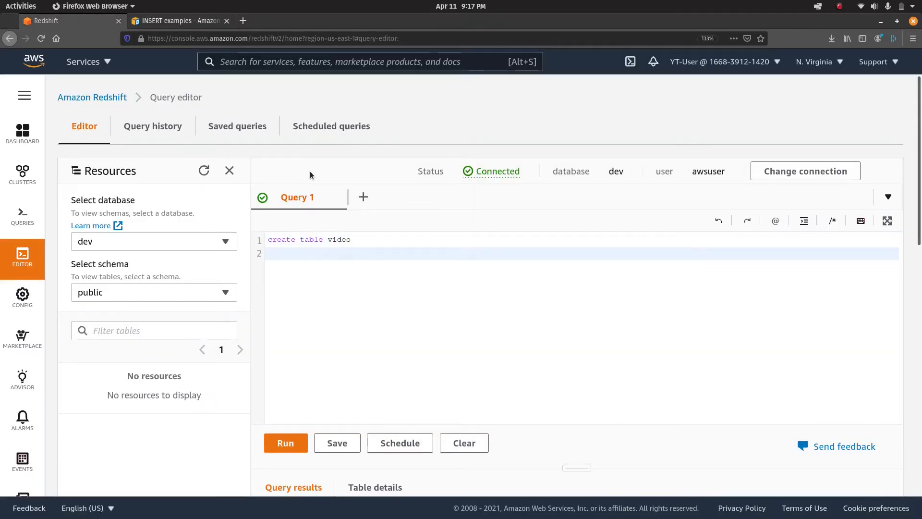
{"action": "type", "text": "(title varchar"}
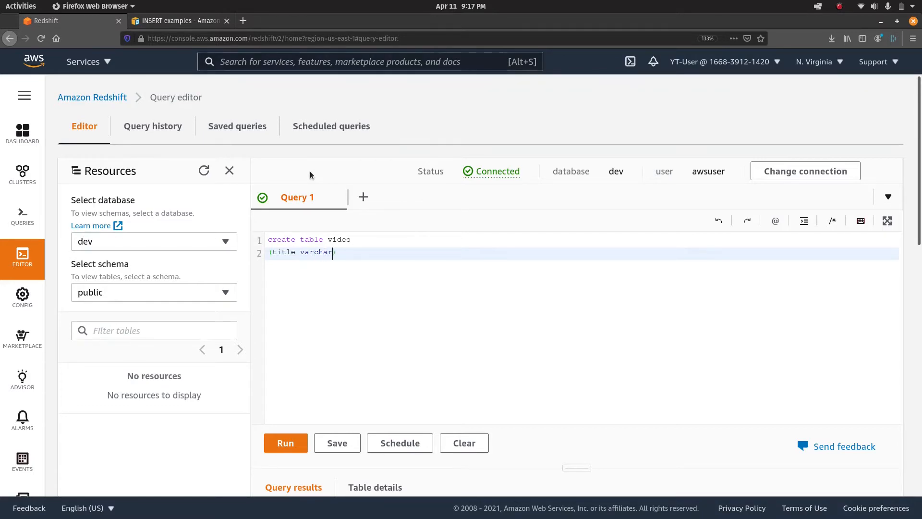
{"action": "type", "text": ","}
{"action": "key", "text": "Return"}
{"action": "type", "text": "description"}
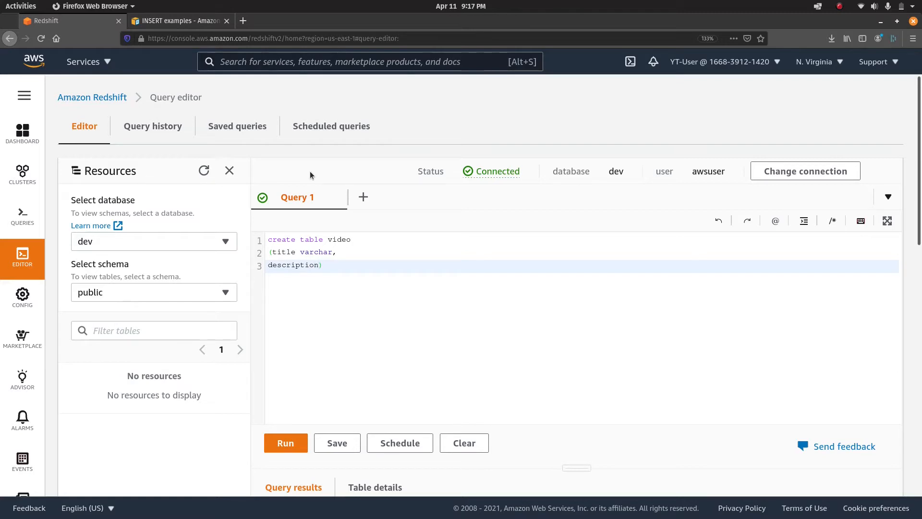
{"action": "type", "text": " varchar"}
{"action": "key", "text": "Up"}
{"action": "key", "text": "Up"}
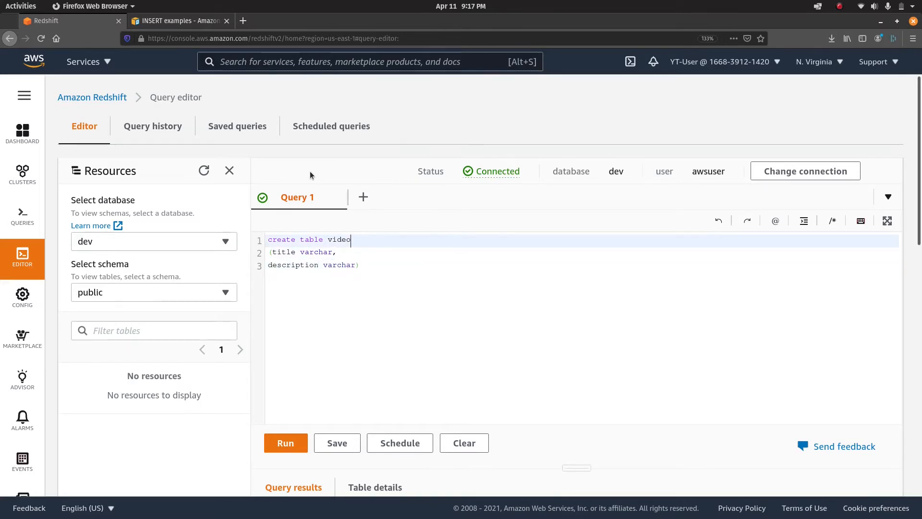
{"action": "key", "text": "Return"}
{"action": "key", "text": "BackSpace"}
{"action": "key", "text": "Down"}
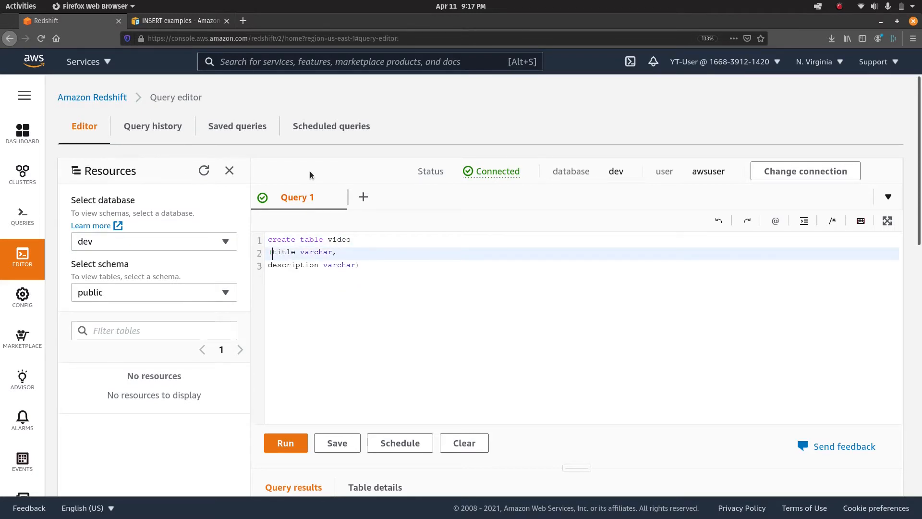
{"action": "key", "text": "Return"}
{"action": "key", "text": "Up"}
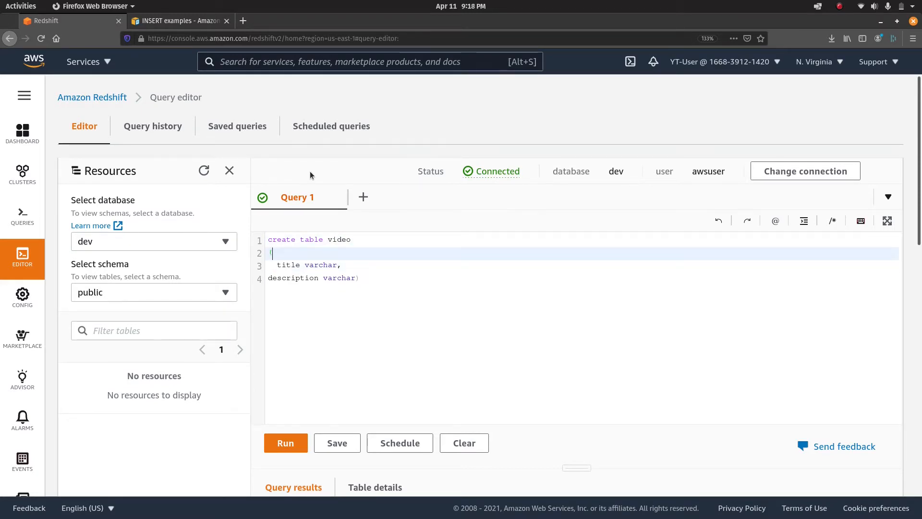
{"action": "type", "text": "id, int"}
{"action": "key", "text": "Down"}
{"action": "key", "text": "Down"}
{"action": "key", "text": "ctrl+a"}
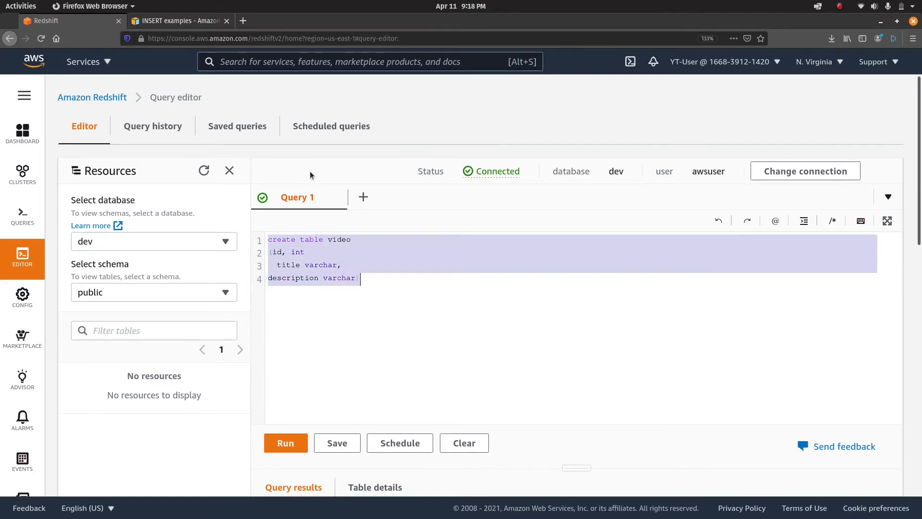
Move the stray comma on line 2 from after id to after int, then rerun CREATE TABLE video.
{"action": "left_click", "coordinate": [293, 443]}
{"action": "scroll", "coordinate": [442, 344], "scroll_direction": "down", "scroll_amount": 5}
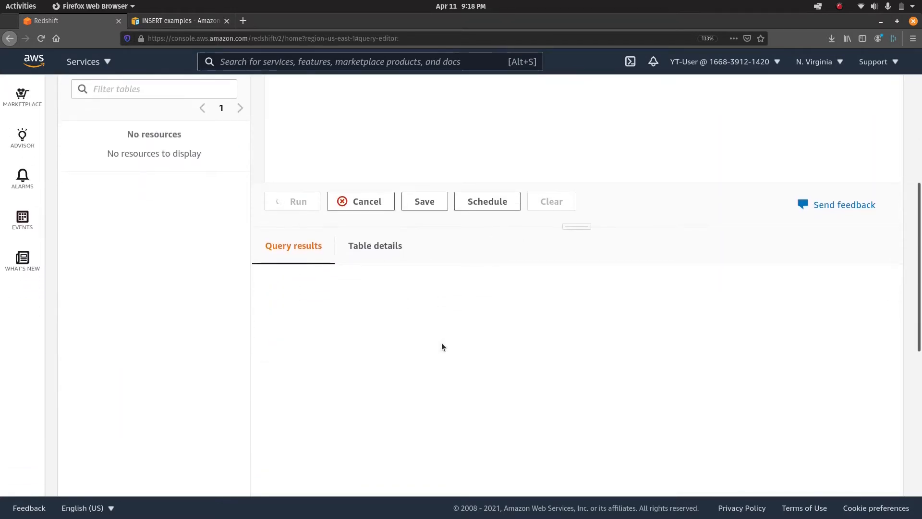
{"action": "scroll", "coordinate": [442, 347], "scroll_direction": "up", "scroll_amount": 3}
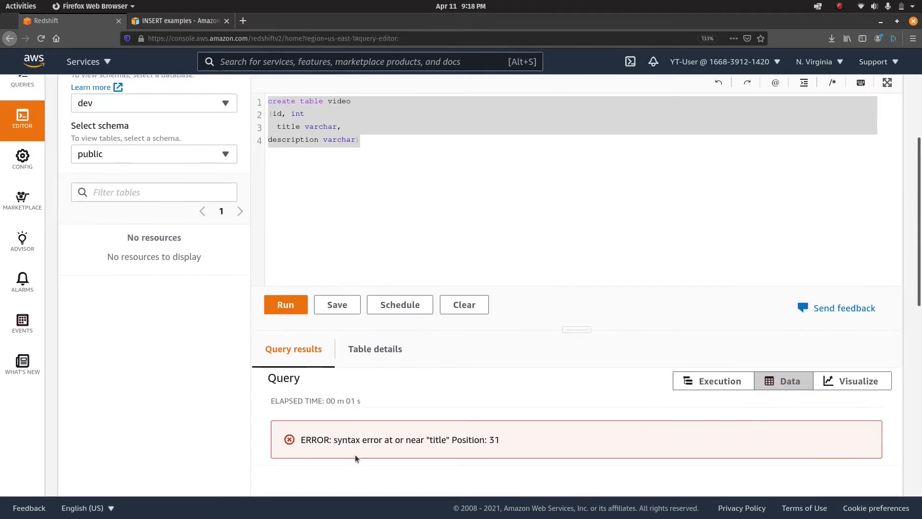
{"action": "left_click", "coordinate": [395, 187]}
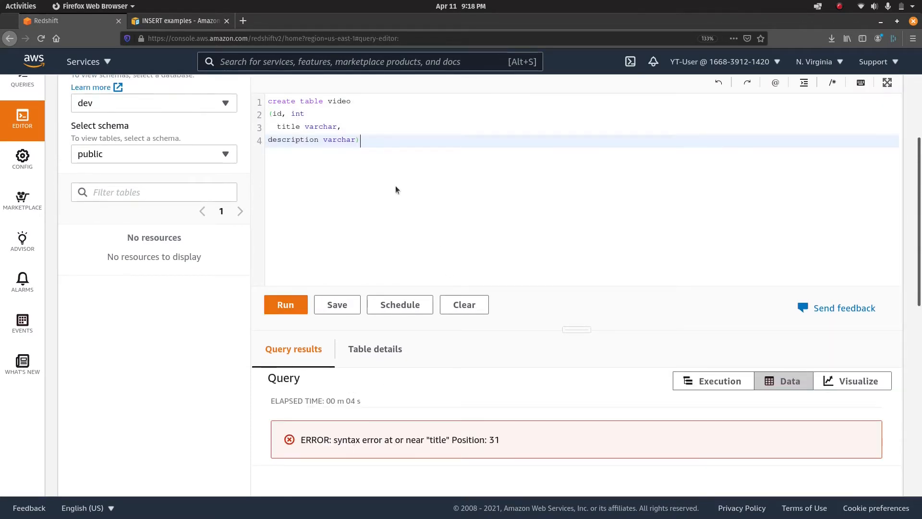
{"action": "left_click", "coordinate": [324, 115]}
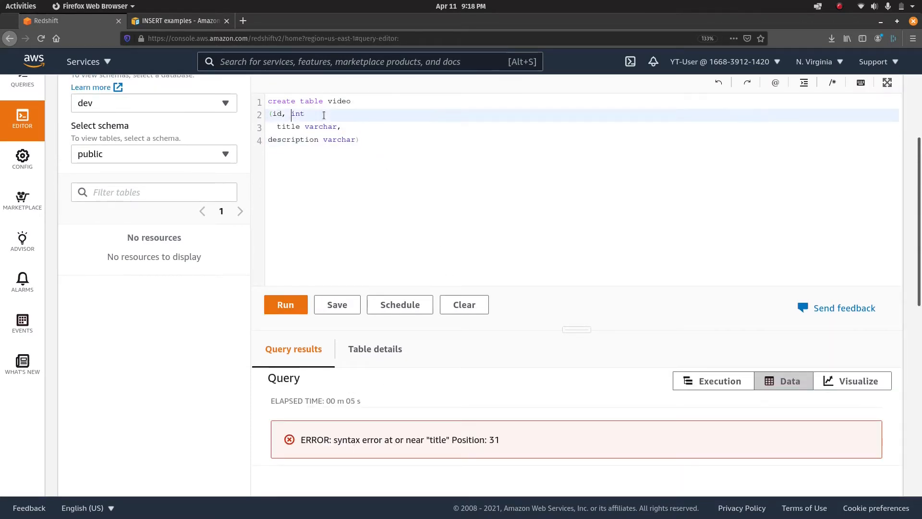
{"action": "key", "text": "Left"}
{"action": "key", "text": "BackSpace"}
{"action": "key", "text": "Right"}
{"action": "key", "text": "Right"}
{"action": "key", "text": "Right"}
{"action": "key", "text": "Right"}
{"action": "type", "text": ","}
{"action": "left_click", "coordinate": [283, 304]}
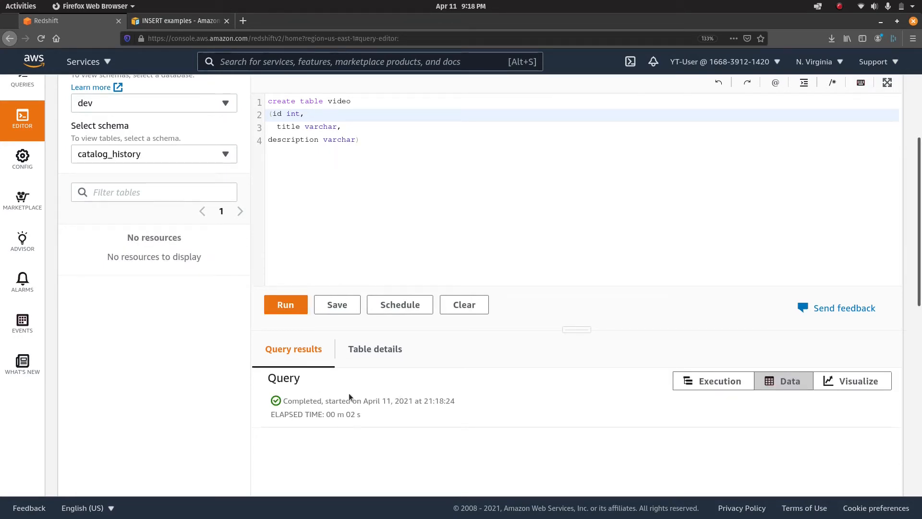
Browse the public schema and expand the video table to show its id, title and description columns.
{"action": "scroll", "coordinate": [344, 269], "scroll_direction": "up", "scroll_amount": 3}
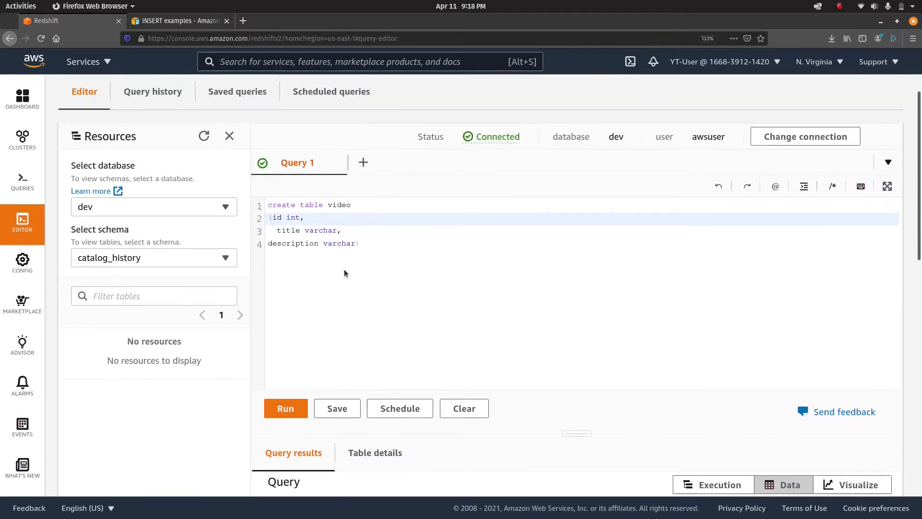
{"action": "left_click", "coordinate": [212, 260]}
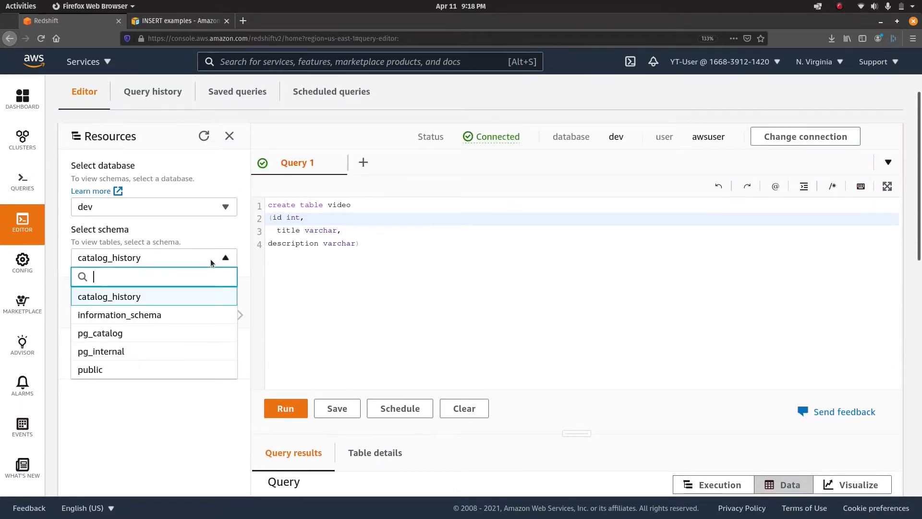
{"action": "left_click", "coordinate": [119, 371]}
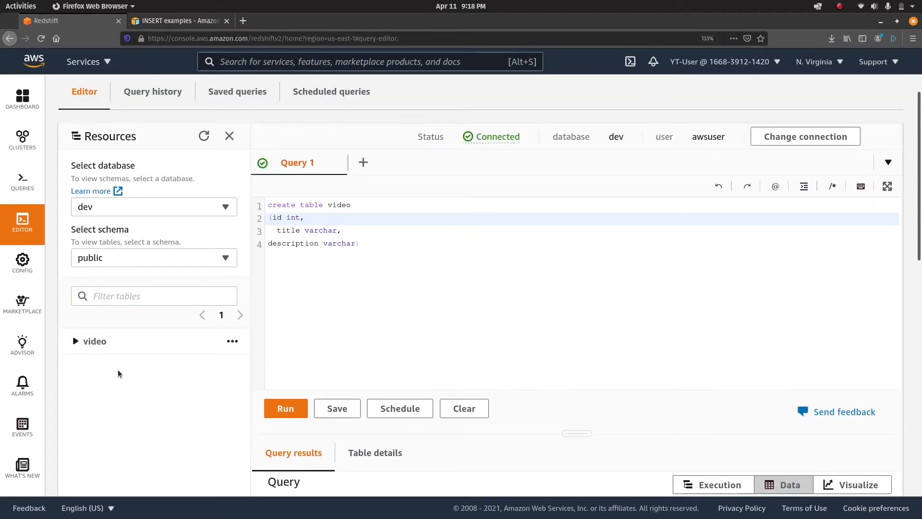
{"action": "left_click", "coordinate": [76, 341]}
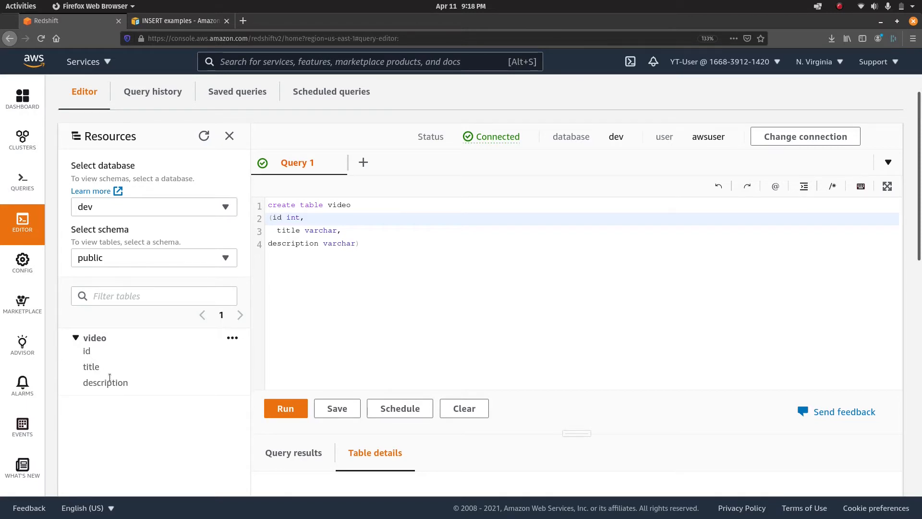
{"action": "left_click", "coordinate": [232, 339]}
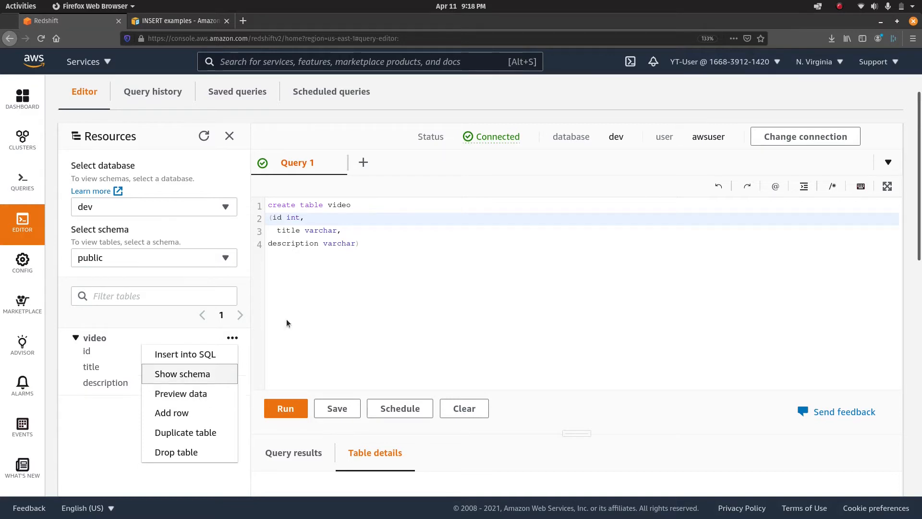
{"action": "left_click", "coordinate": [368, 273]}
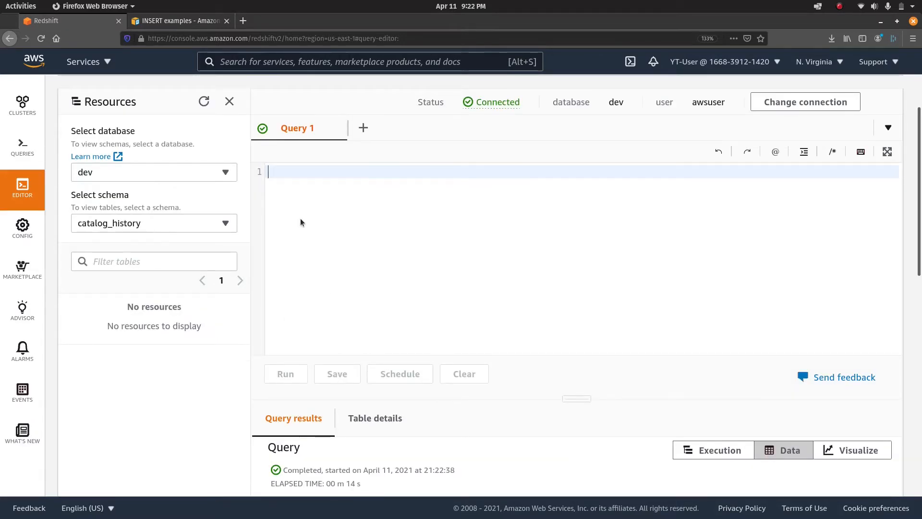
Run insert into video values (1, "AWS RedShift Into", "Video discussing about Redshift") using double-quoted strings.
{"action": "type", "text": "inse"}
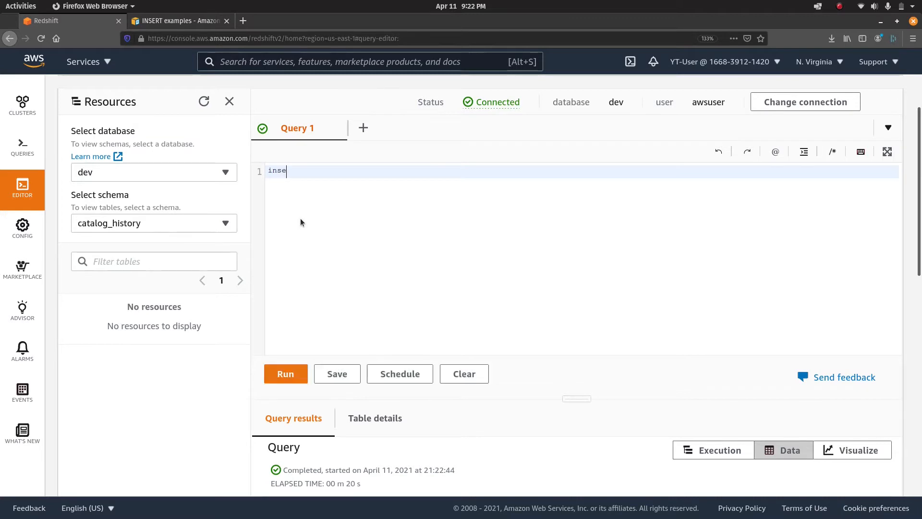
{"action": "type", "text": "rt into video values"}
{"action": "key", "text": "Return"}
{"action": "type", "text": "("}
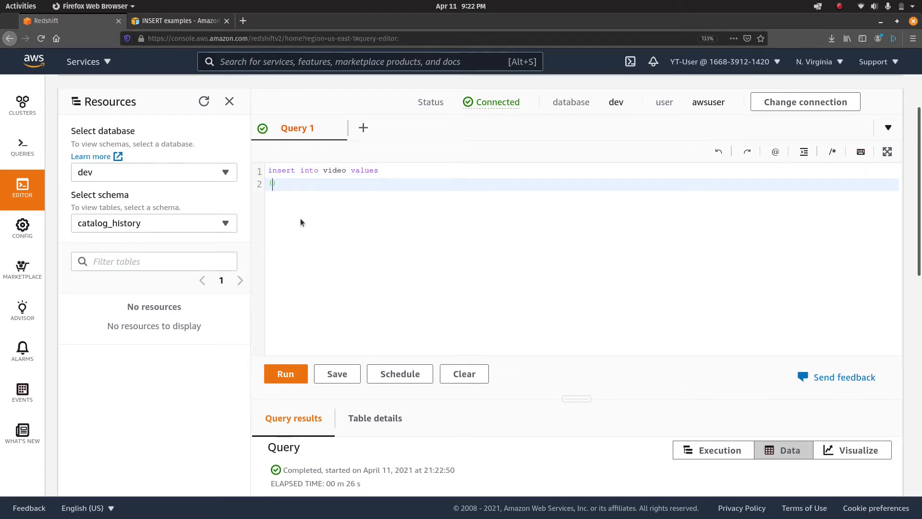
{"action": "type", "text": "1, \"AWS RedShift Into"}
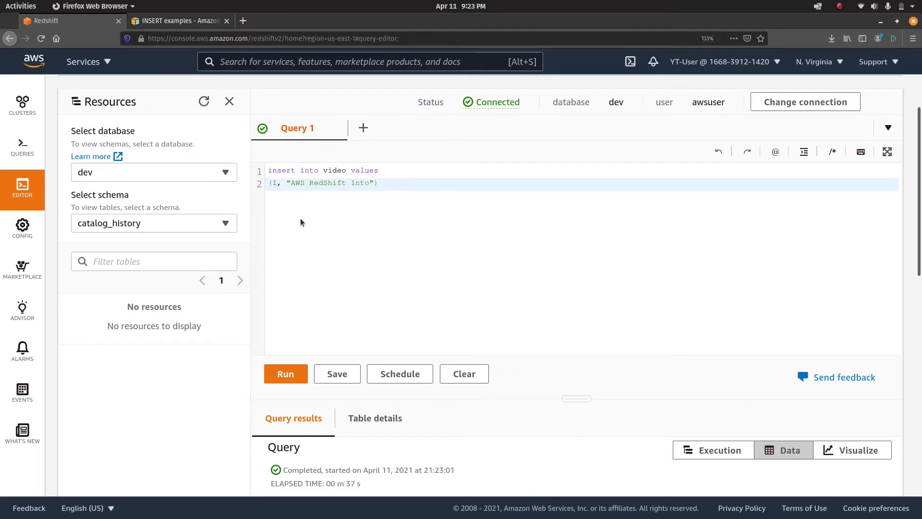
{"action": "type", "text": "\", \""}
{"action": "type", "text": "Video discus"}
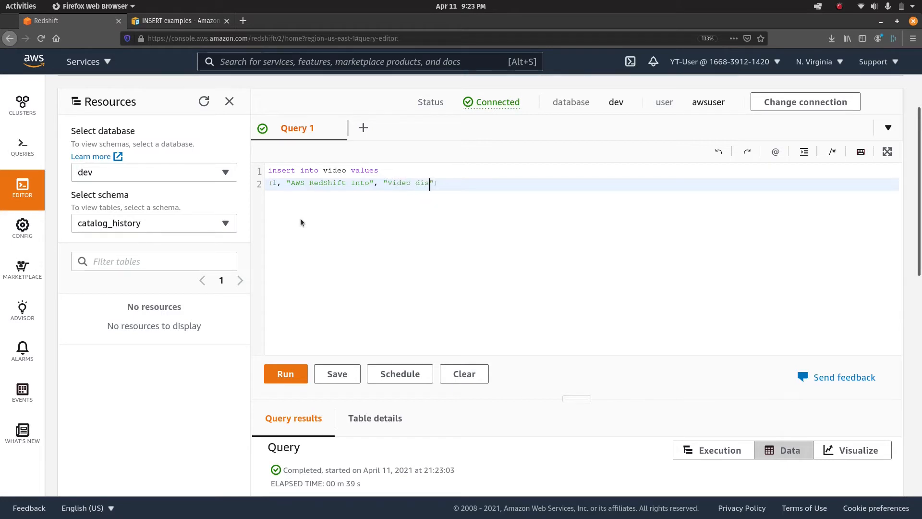
{"action": "type", "text": "sing about R"}
{"action": "type", "text": "edshif"}
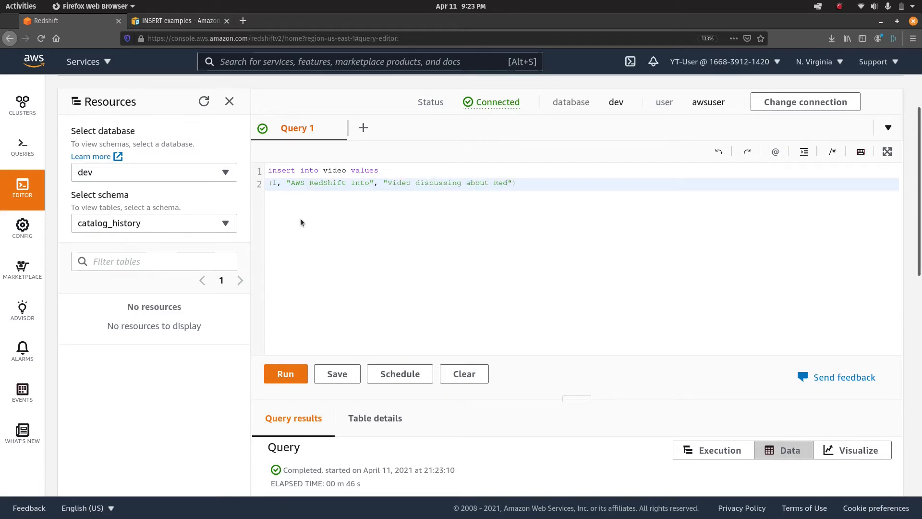
{"action": "type", "text": "t\")"}
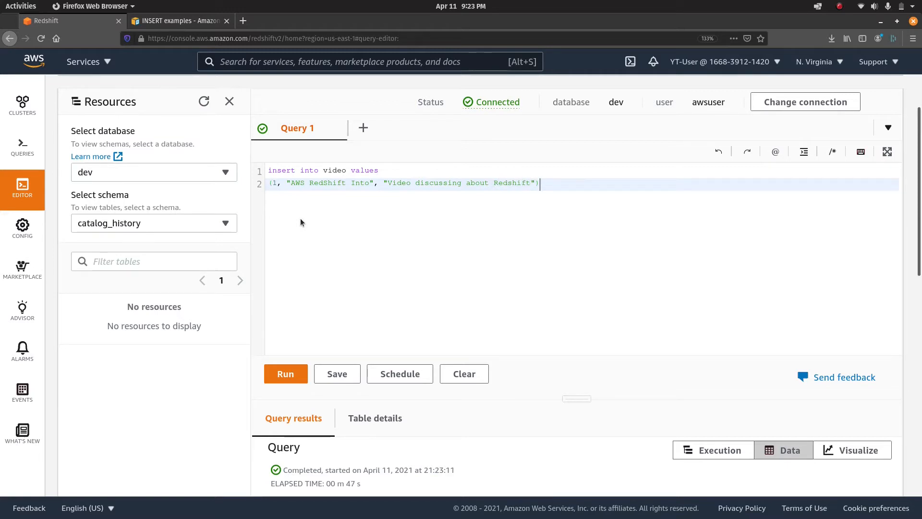
{"action": "key", "text": "ctrl+a"}
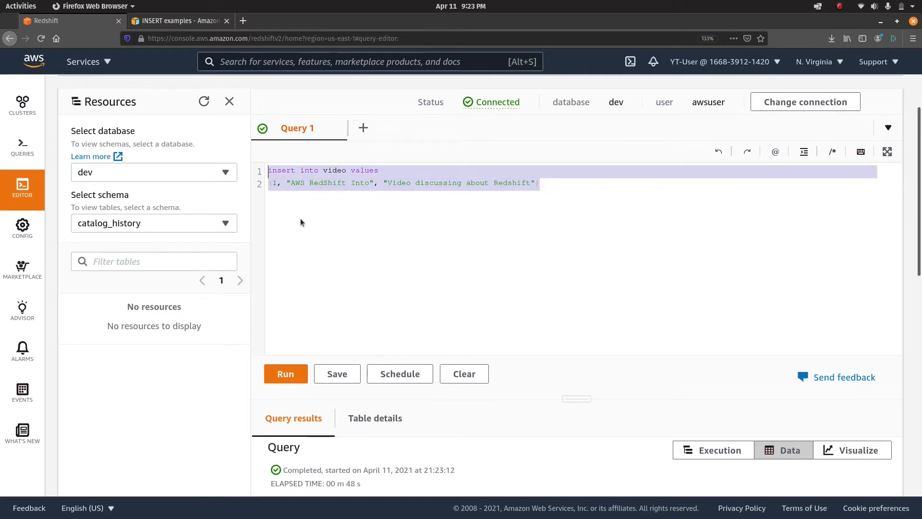
{"action": "left_click", "coordinate": [288, 375]}
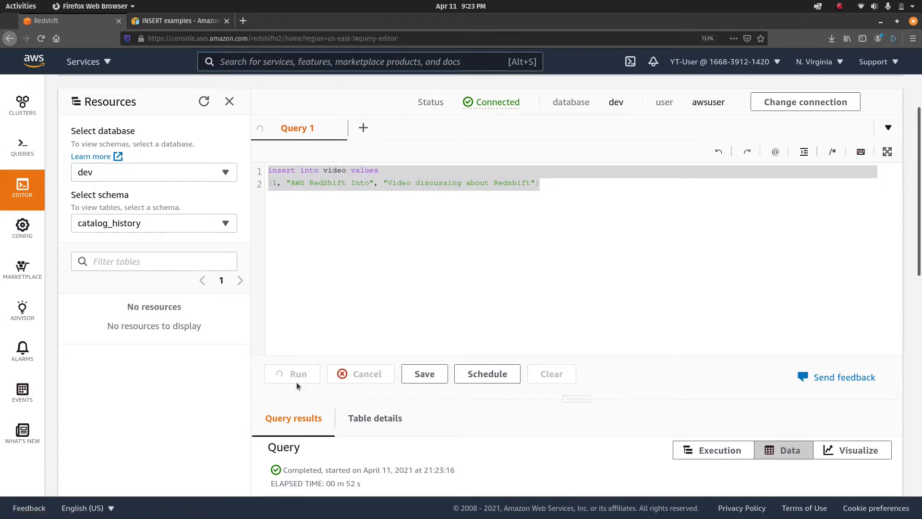
{"action": "scroll", "coordinate": [403, 398], "scroll_direction": "down", "scroll_amount": 1}
{"action": "scroll", "coordinate": [402, 398], "scroll_direction": "down", "scroll_amount": 1}
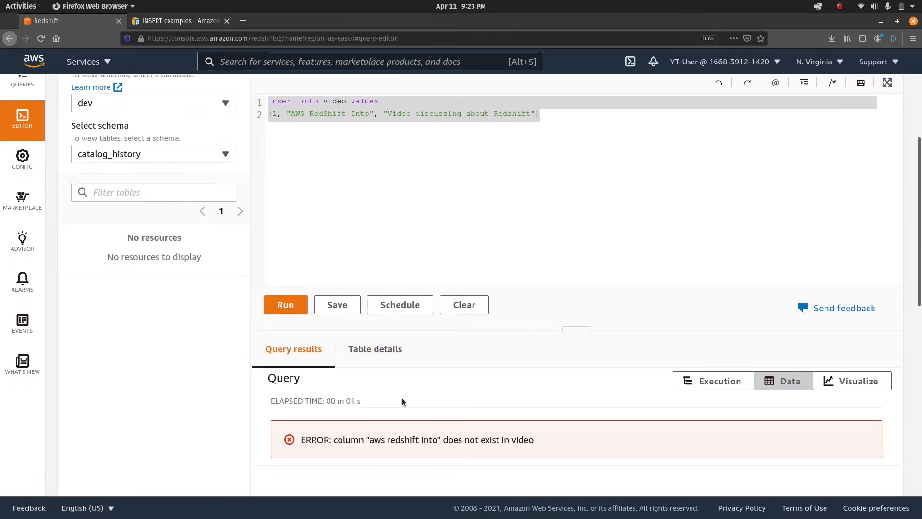
{"action": "scroll", "coordinate": [383, 289], "scroll_direction": "up", "scroll_amount": 3}
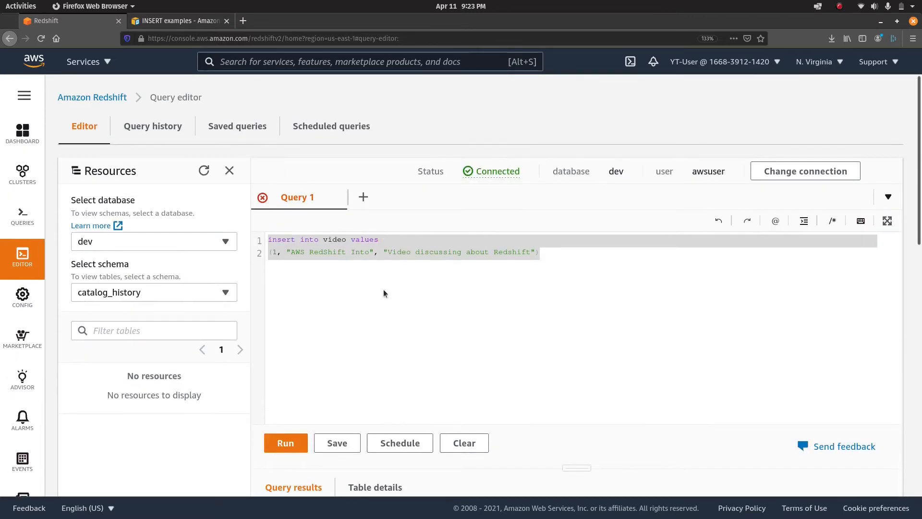
Replace the double quotes around the title and description with single quotes and run the insert.
{"action": "left_click", "coordinate": [292, 255]}
{"action": "type", "text": "\""}
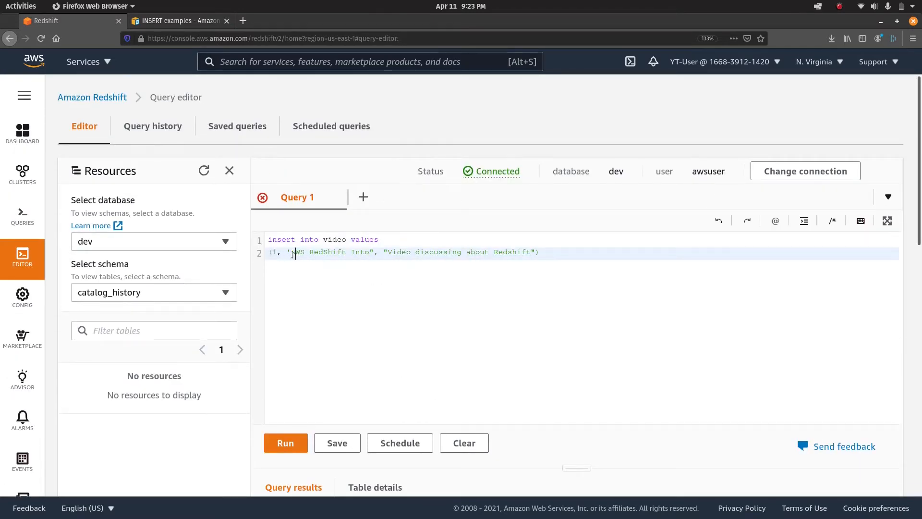
{"action": "key", "text": "BackSpace"}
{"action": "type", "text": "'"}
{"action": "key", "text": "Right"}
{"action": "key", "text": "BackSpace"}
{"action": "type", "text": "'"}
{"action": "key", "text": "BackSpace"}
{"action": "key", "text": "ctrl+a"}
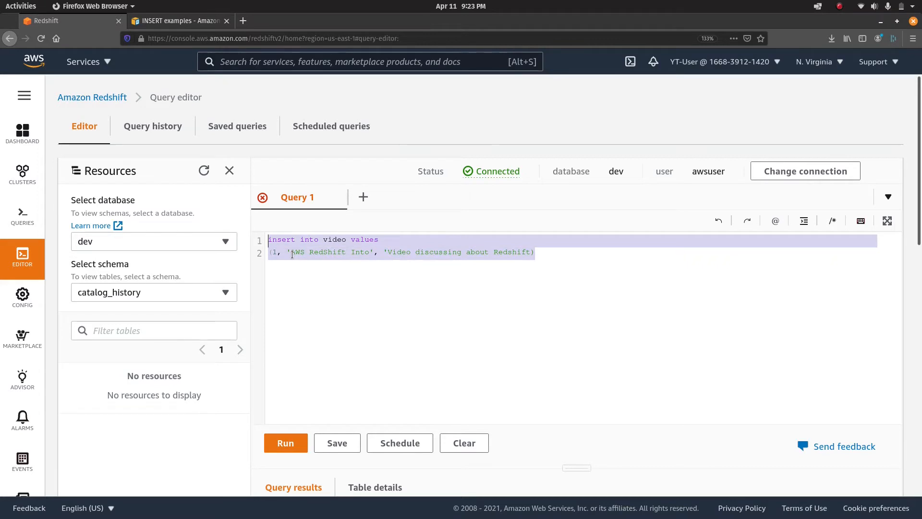
{"action": "key", "text": "Right"}
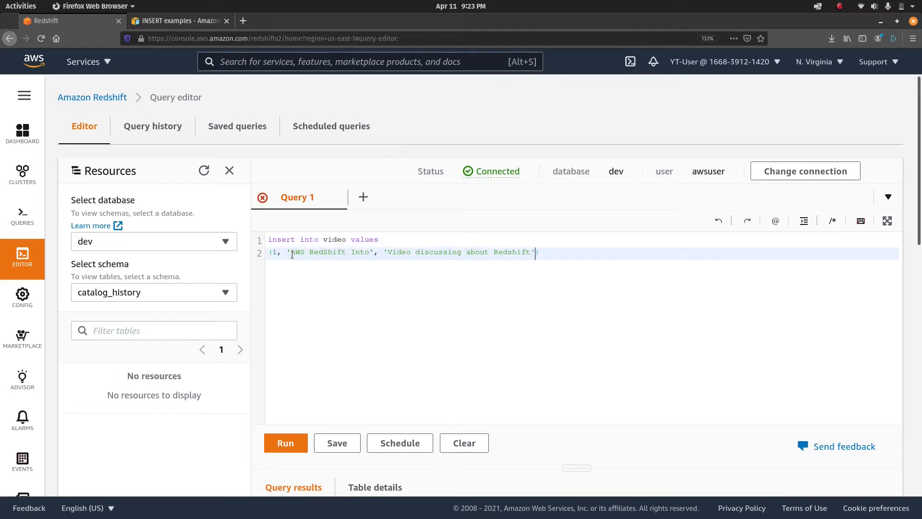
{"action": "key", "text": "ctrl+a"}
{"action": "key", "text": "ctrl+Return"}
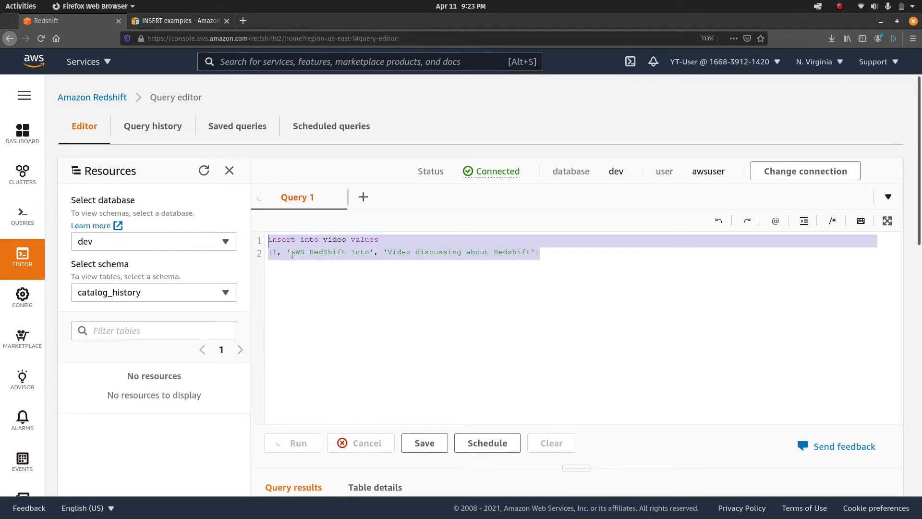
{"action": "scroll", "coordinate": [408, 355], "scroll_direction": "down", "scroll_amount": 3}
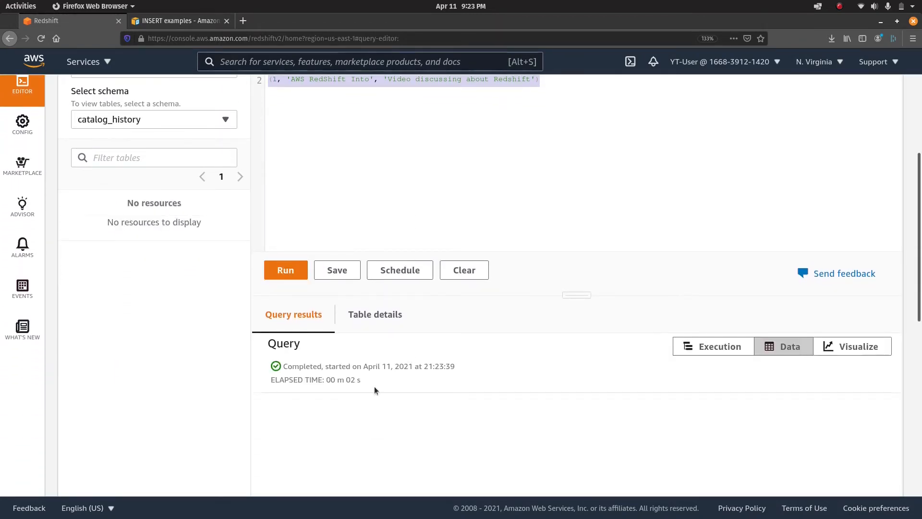
{"action": "scroll", "coordinate": [374, 387], "scroll_direction": "up", "scroll_amount": 3}
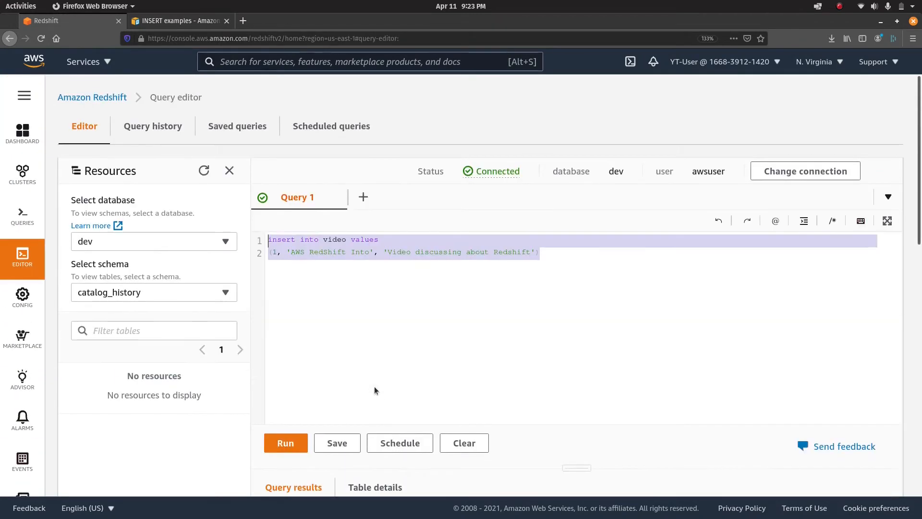
Preview the video table's data under the public schema to see the inserted row.
{"action": "left_click", "coordinate": [209, 298]}
{"action": "left_click", "coordinate": [135, 406]}
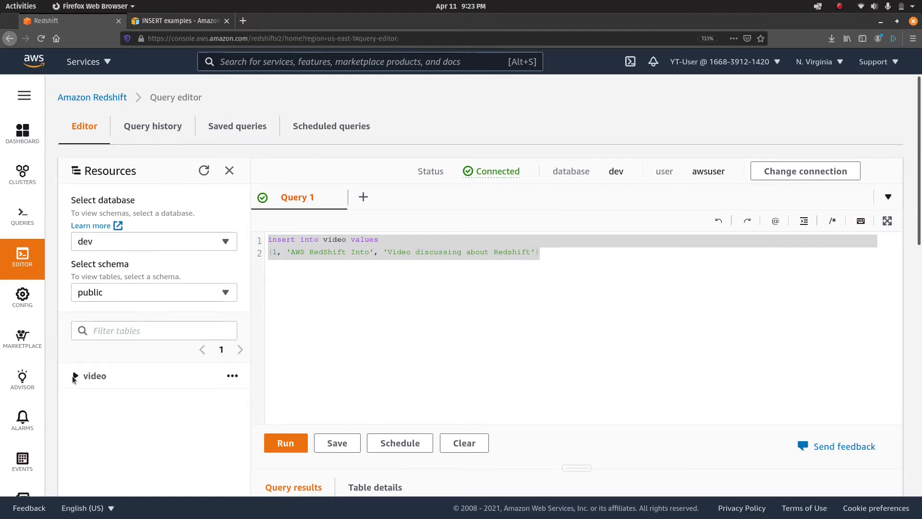
{"action": "left_click", "coordinate": [232, 376]}
{"action": "left_click", "coordinate": [202, 432]}
{"action": "scroll", "coordinate": [462, 355], "scroll_direction": "down", "scroll_amount": 5}
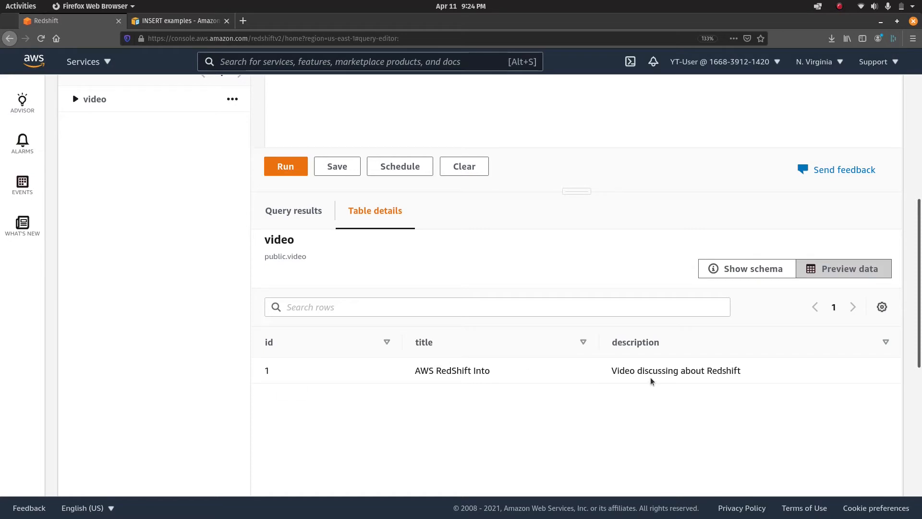
{"action": "scroll", "coordinate": [651, 377], "scroll_direction": "up", "scroll_amount": 5}
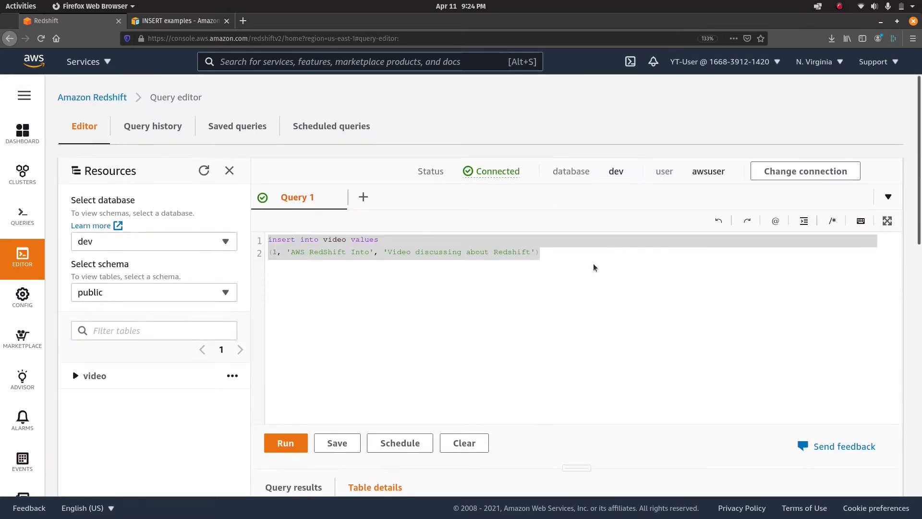
Add 'select * from video' below the insert and run only that query.
{"action": "left_click", "coordinate": [584, 255]}
{"action": "key", "text": "Return"}
{"action": "key", "text": "Return"}
{"action": "type", "text": "se"}
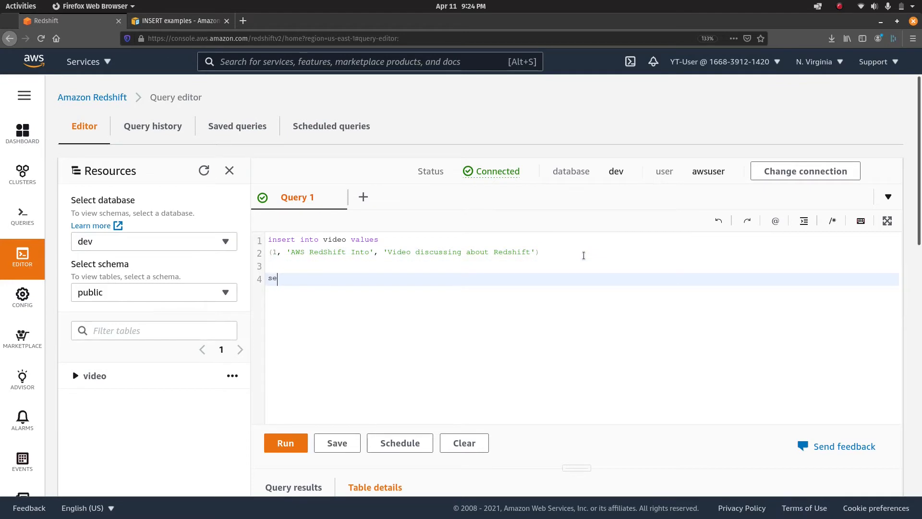
{"action": "type", "text": "lect * from video"}
{"action": "key", "text": "shift+Up"}
{"action": "key", "text": "ctrl+Return"}
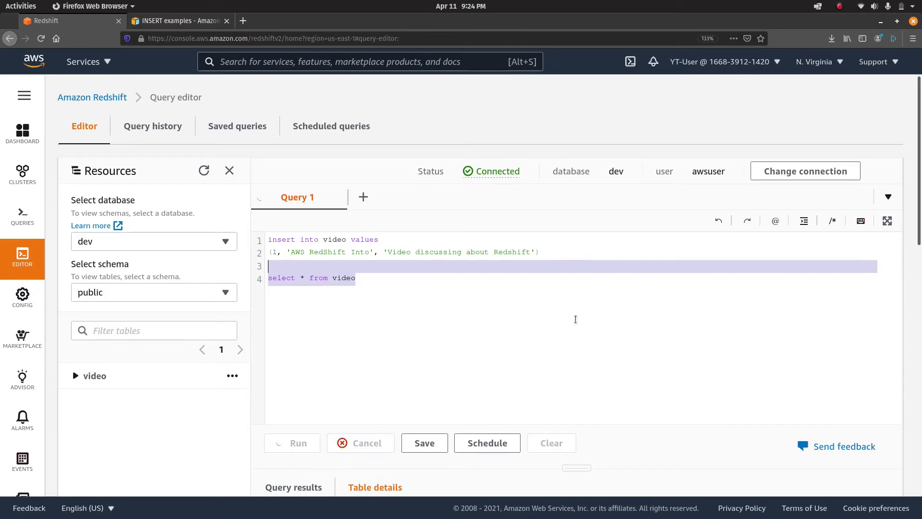
{"action": "scroll", "coordinate": [570, 423], "scroll_direction": "down", "scroll_amount": 5}
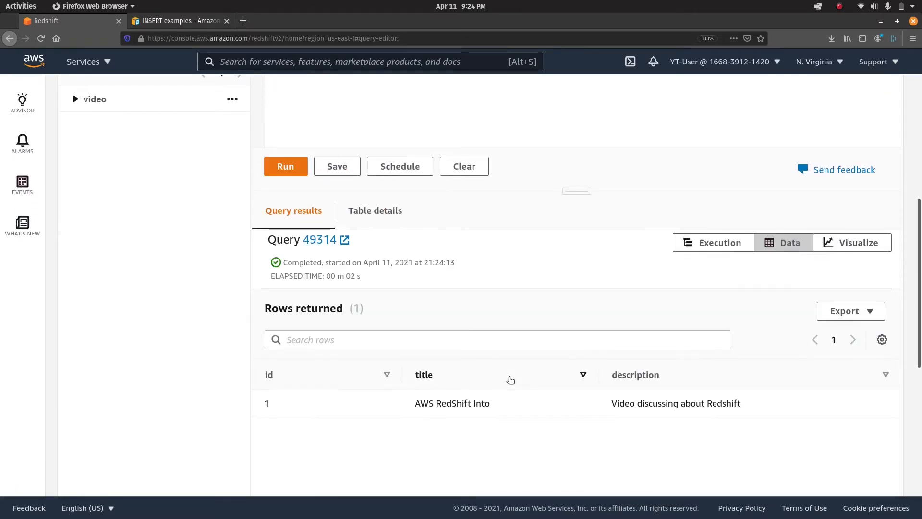
{"action": "scroll", "coordinate": [490, 401], "scroll_direction": "up", "scroll_amount": 5}
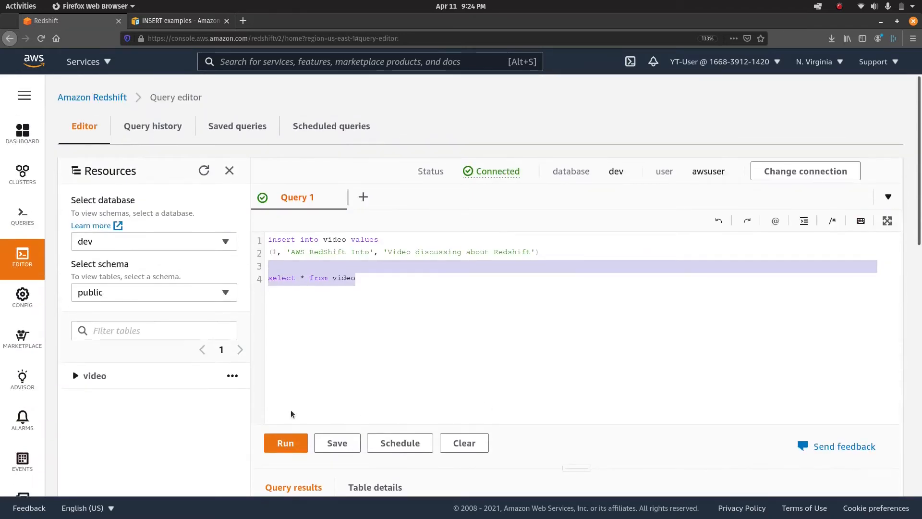
Add 'delete from video where id = 1' on a new line and run it.
{"action": "left_click", "coordinate": [413, 277]}
{"action": "key", "text": "Return"}
{"action": "key", "text": "Return"}
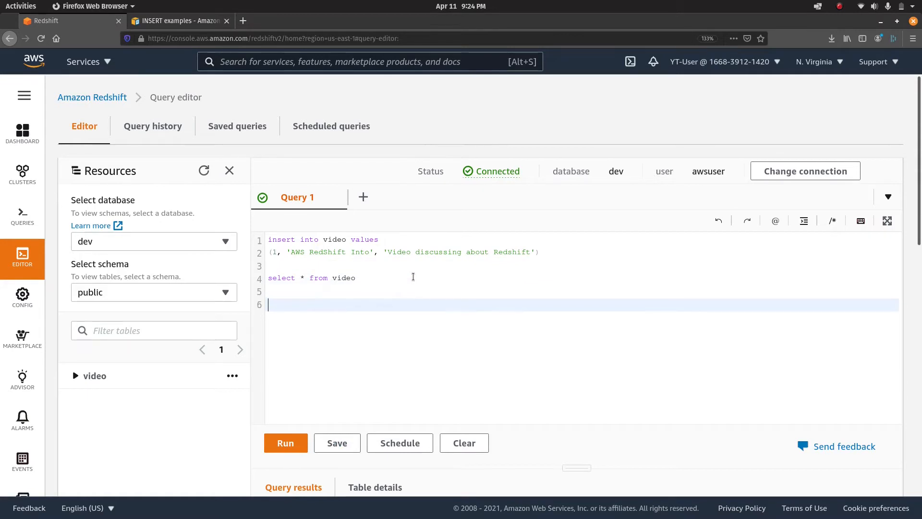
{"action": "type", "text": "delete from video where id = 1"}
{"action": "key", "text": "shift+Up"}
{"action": "key", "text": "ctrl+Return"}
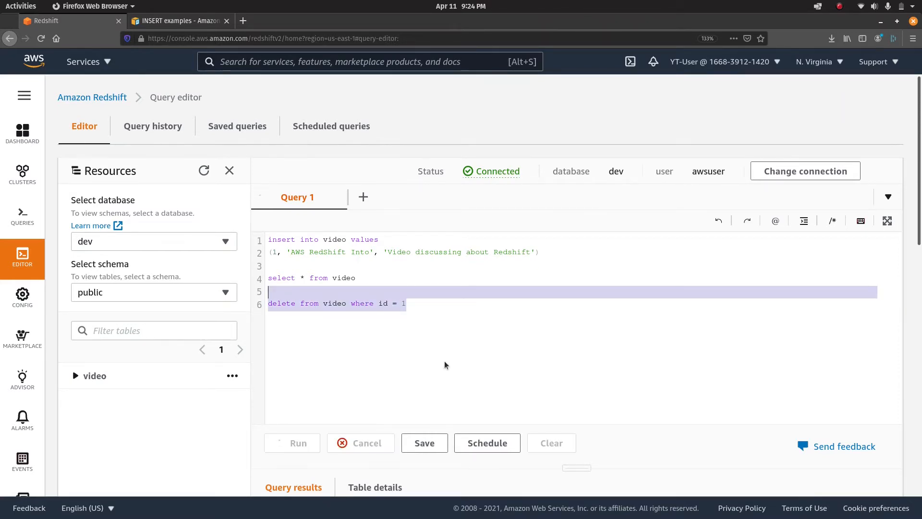
{"action": "scroll", "coordinate": [444, 361], "scroll_direction": "down", "scroll_amount": 5}
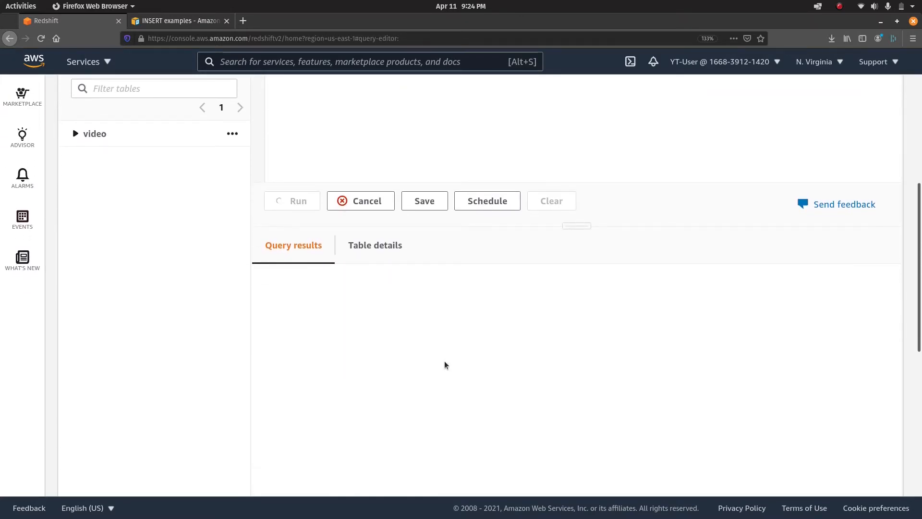
{"action": "scroll", "coordinate": [451, 195], "scroll_direction": "up", "scroll_amount": 2}
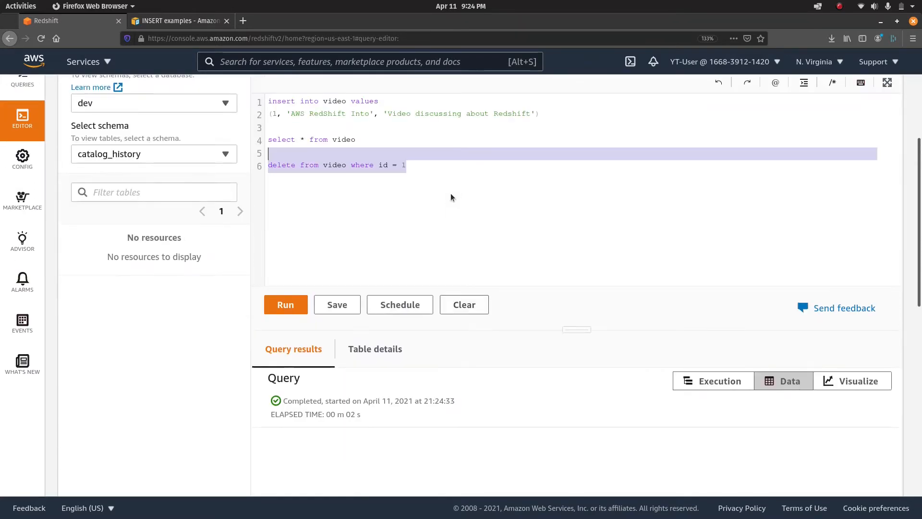
Run select * from video to check the table after the delete.
{"action": "left_click", "coordinate": [435, 149]}
{"action": "key", "text": "Up"}
{"action": "key", "text": "shift+Down"}
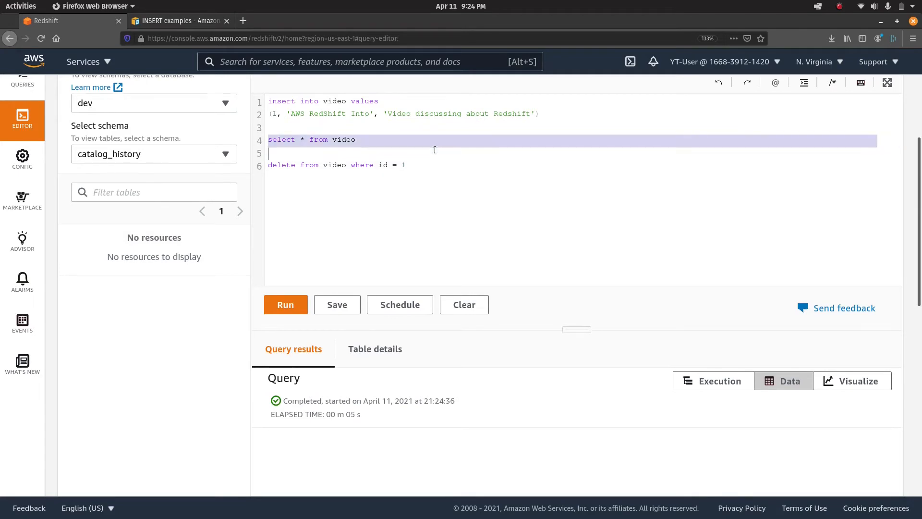
{"action": "key", "text": "ctrl+Return"}
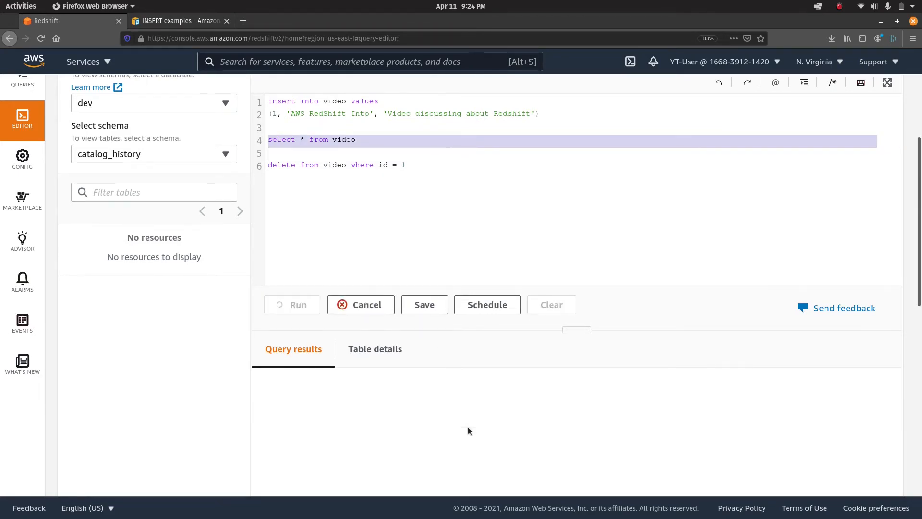
{"action": "scroll", "coordinate": [467, 427], "scroll_direction": "down", "scroll_amount": 2}
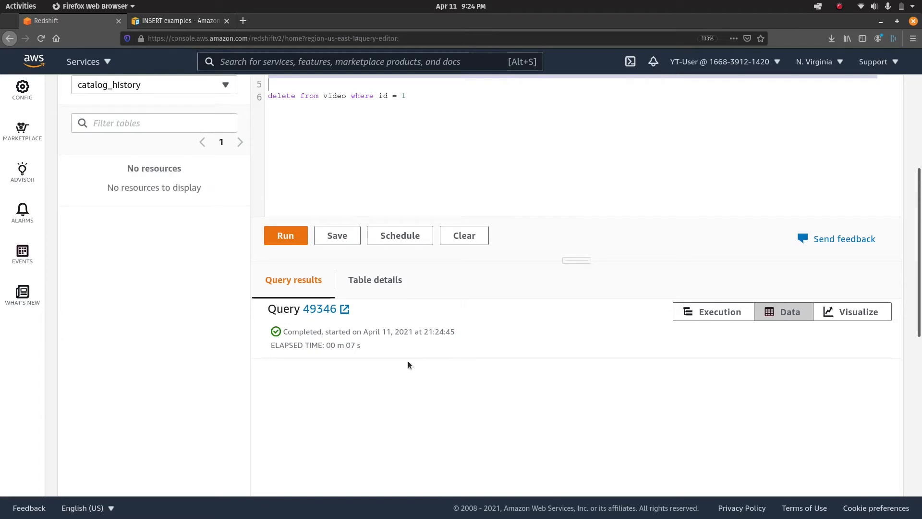
{"action": "scroll", "coordinate": [178, 220], "scroll_direction": "up", "scroll_amount": 3}
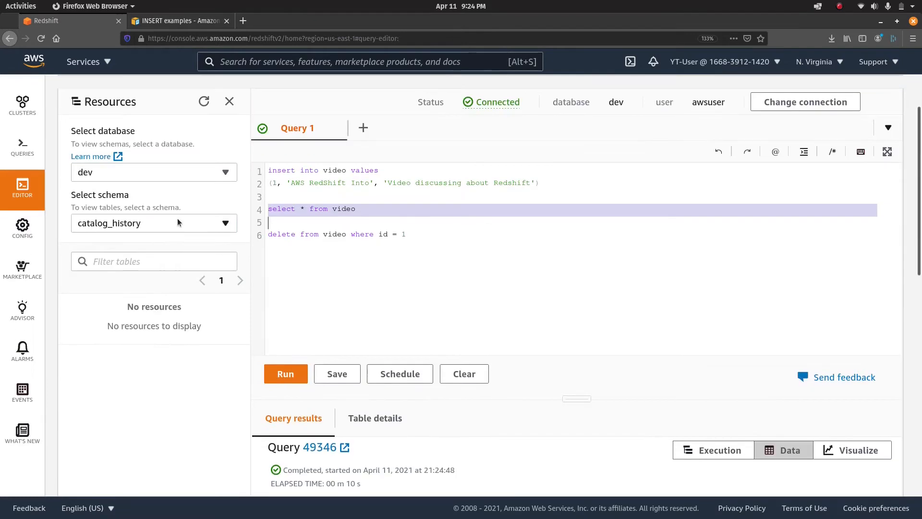
{"action": "left_click", "coordinate": [378, 212]}
{"action": "key", "text": "shift+Up"}
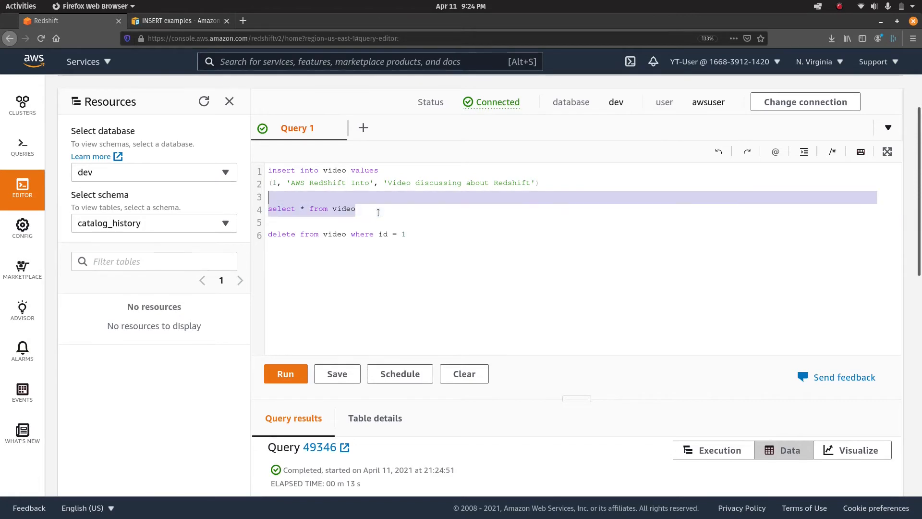
{"action": "key", "text": "ctrl+Return"}
{"action": "scroll", "coordinate": [492, 324], "scroll_direction": "down", "scroll_amount": 3}
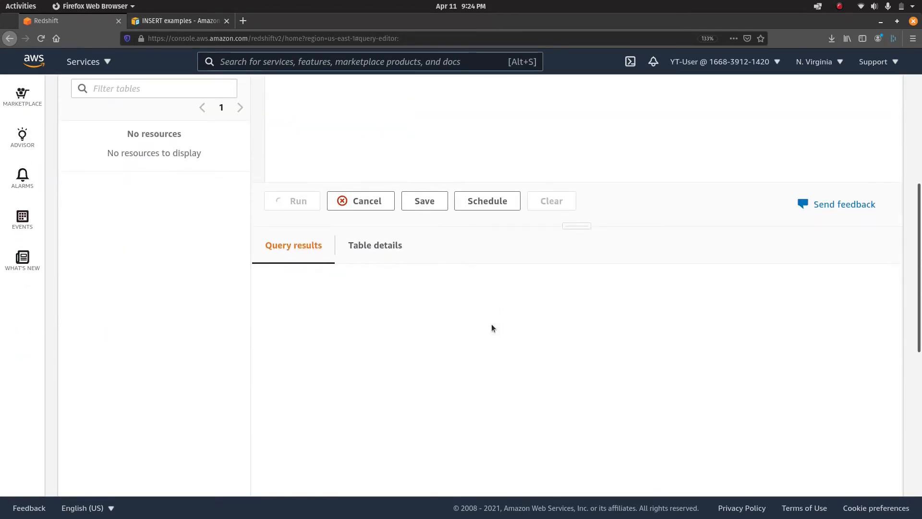
{"action": "scroll", "coordinate": [428, 341], "scroll_direction": "up", "scroll_amount": 5}
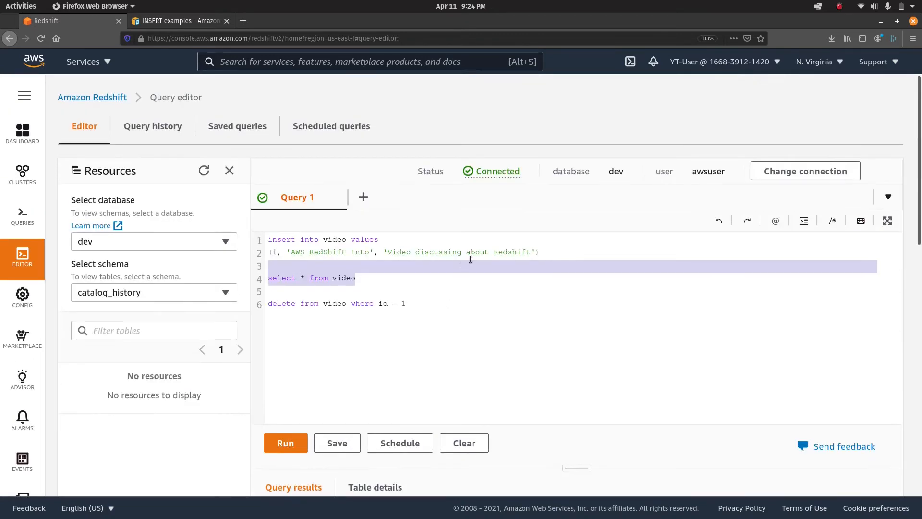
Rerun the insert statement to put row 1 back into video.
{"action": "left_click", "coordinate": [562, 254]}
{"action": "key", "text": "shift+Up"}
{"action": "key", "text": "shift+Home"}
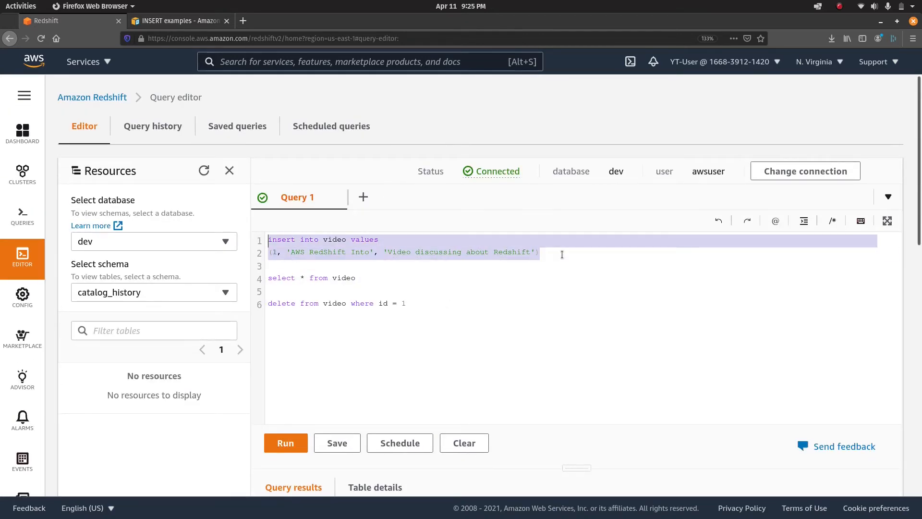
{"action": "key", "text": "ctrl+Return"}
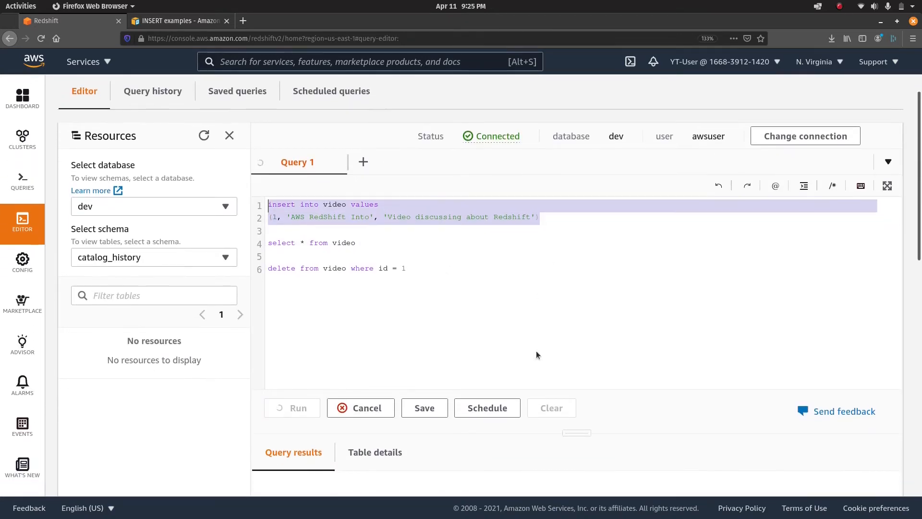
{"action": "scroll", "coordinate": [537, 350], "scroll_direction": "down", "scroll_amount": 4}
{"action": "scroll", "coordinate": [536, 354], "scroll_direction": "down", "scroll_amount": 1}
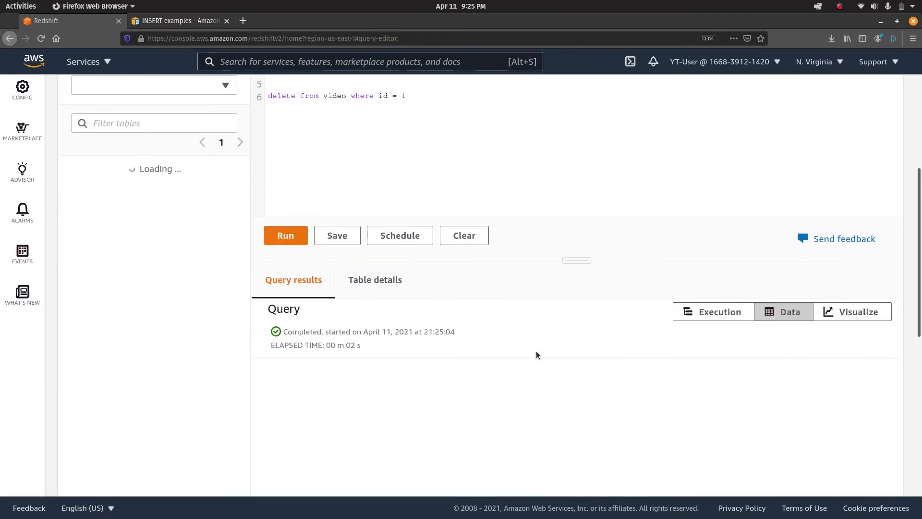
{"action": "scroll", "coordinate": [403, 191], "scroll_direction": "up", "scroll_amount": 3}
Run select * from video again to return the one re-inserted row.
{"action": "left_click", "coordinate": [406, 174]}
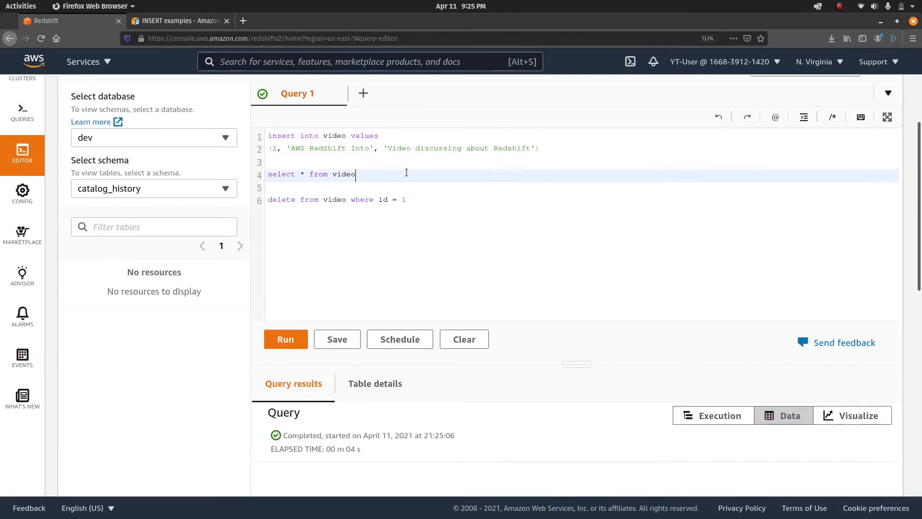
{"action": "key", "text": "shift+Up"}
{"action": "key", "text": "ctrl+Return"}
{"action": "scroll", "coordinate": [502, 298], "scroll_direction": "down", "scroll_amount": 4}
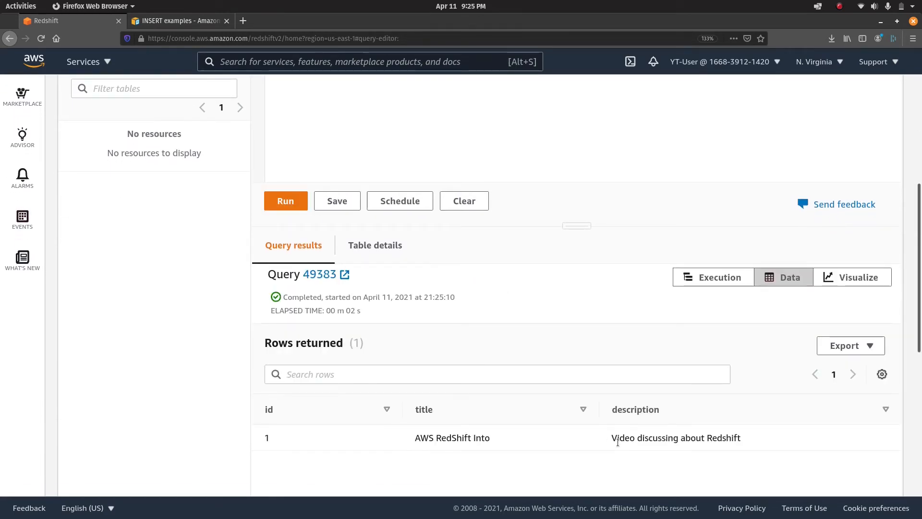
{"action": "scroll", "coordinate": [617, 442], "scroll_direction": "up", "scroll_amount": 4}
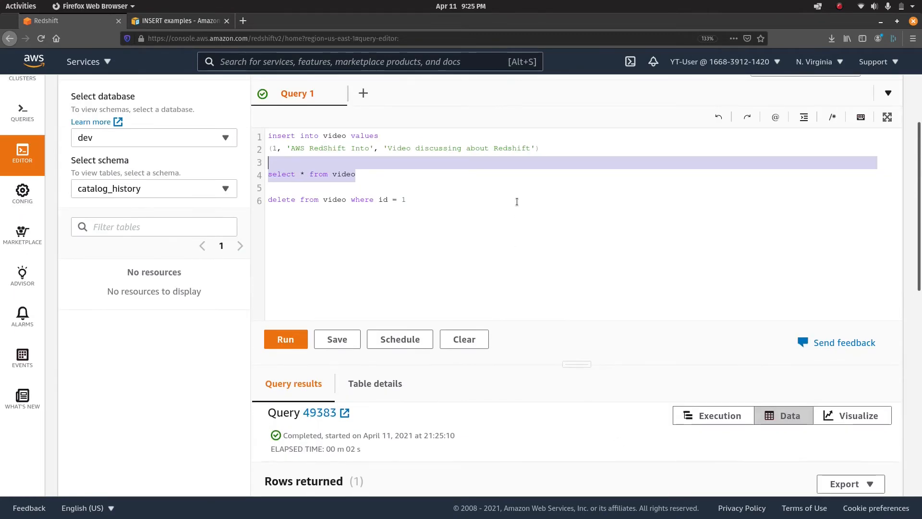
{"action": "left_click", "coordinate": [485, 192]}
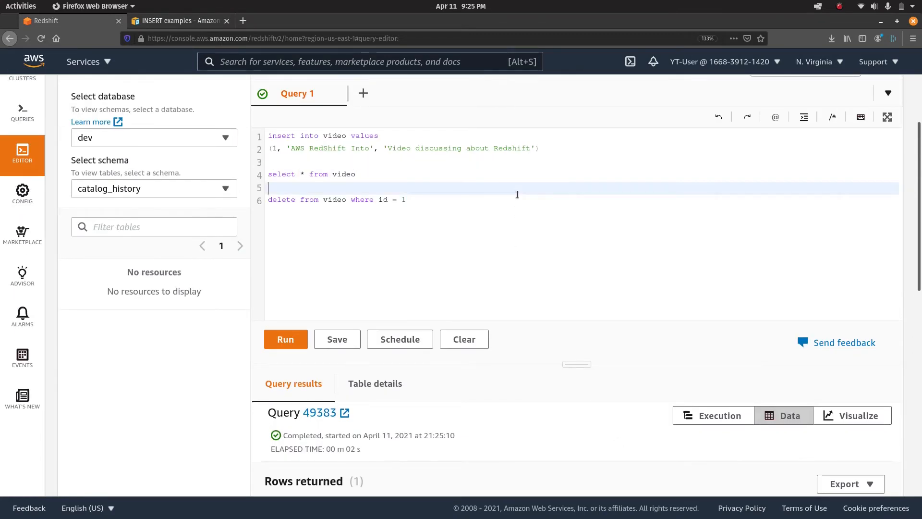
{"action": "left_click", "coordinate": [440, 202]}
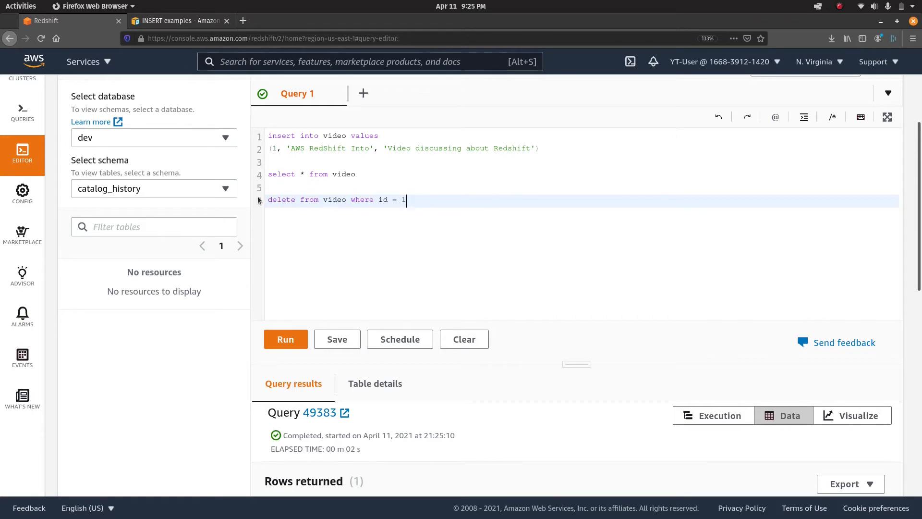
{"action": "left_click", "coordinate": [218, 136]}
Keep the dev database and set the Resources schema to public so video is listed.
{"action": "left_click", "coordinate": [218, 136]}
{"action": "left_click", "coordinate": [203, 228]}
{"action": "left_click", "coordinate": [218, 188]}
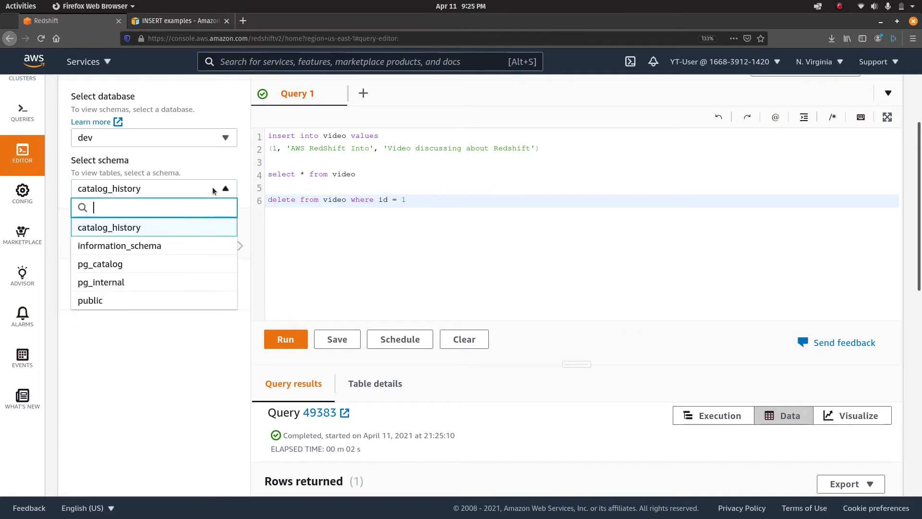
{"action": "left_click", "coordinate": [150, 308]}
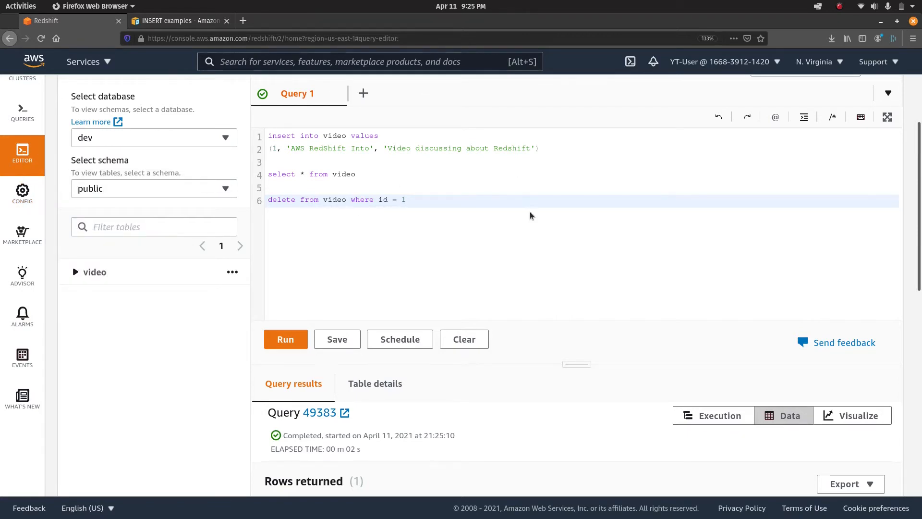
{"action": "scroll", "coordinate": [529, 211], "scroll_direction": "up", "scroll_amount": 3}
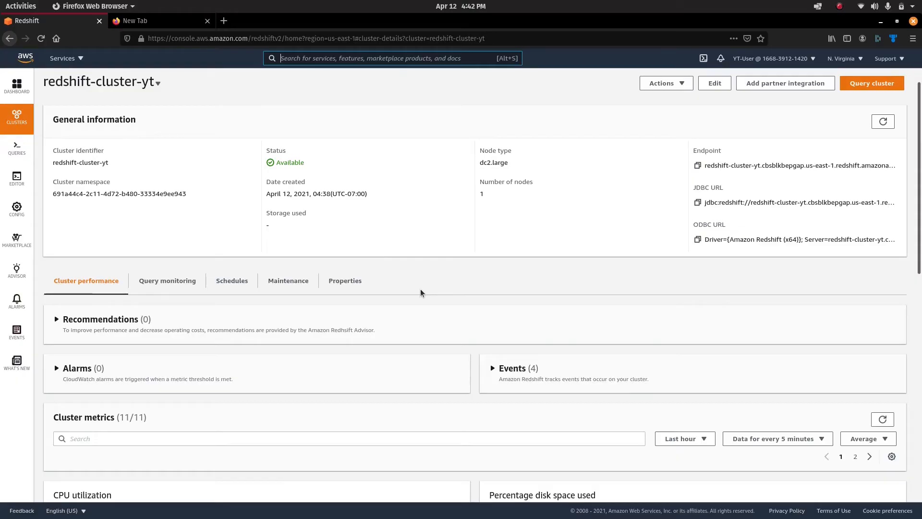
Search Bing for 'sql workbench' in the new tab and open the 'SQL Workbench/J - Home' result.
{"action": "scroll", "coordinate": [423, 291], "scroll_direction": "down", "scroll_amount": 1}
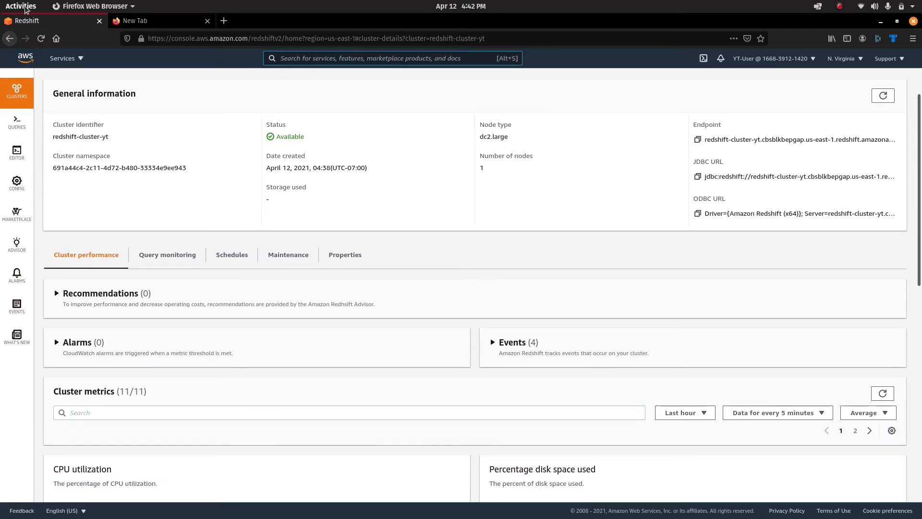
{"action": "left_click", "coordinate": [178, 23]}
{"action": "type", "text": "sql work"}
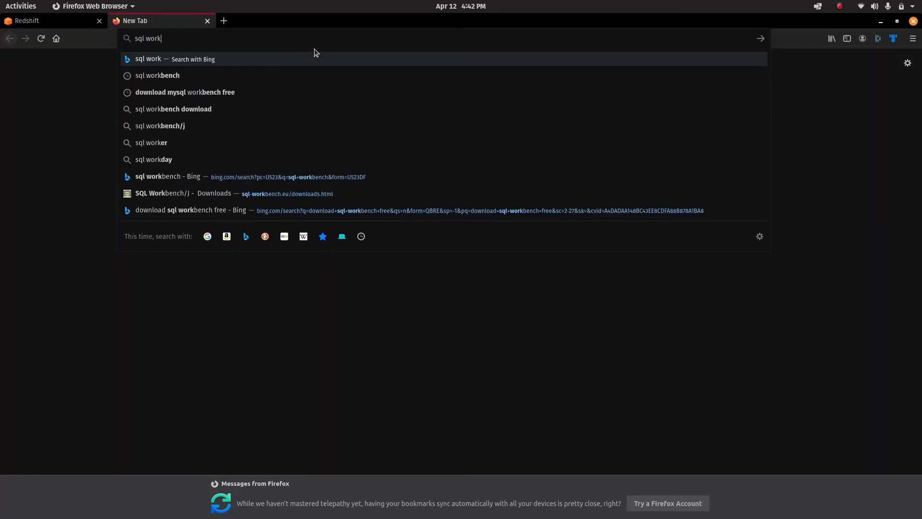
{"action": "key", "text": "Down"}
{"action": "key", "text": "Return"}
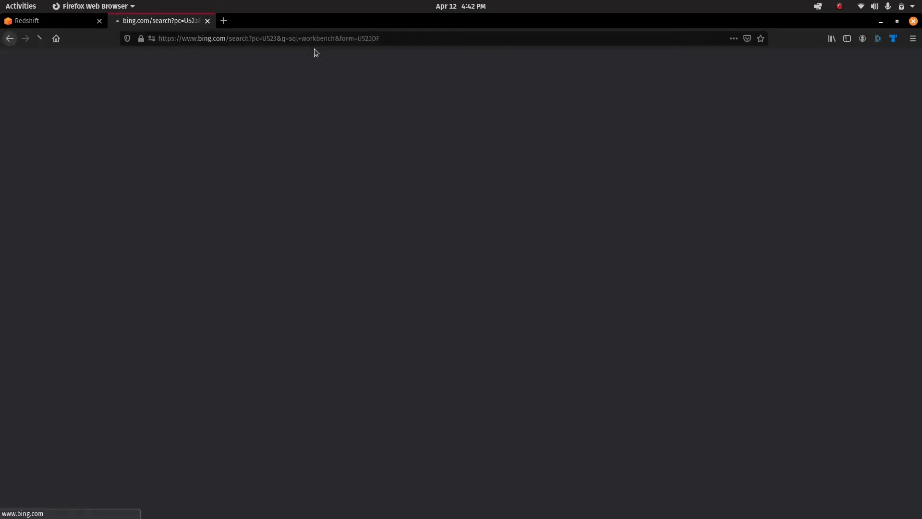
{"action": "scroll", "coordinate": [182, 288], "scroll_direction": "down", "scroll_amount": 3}
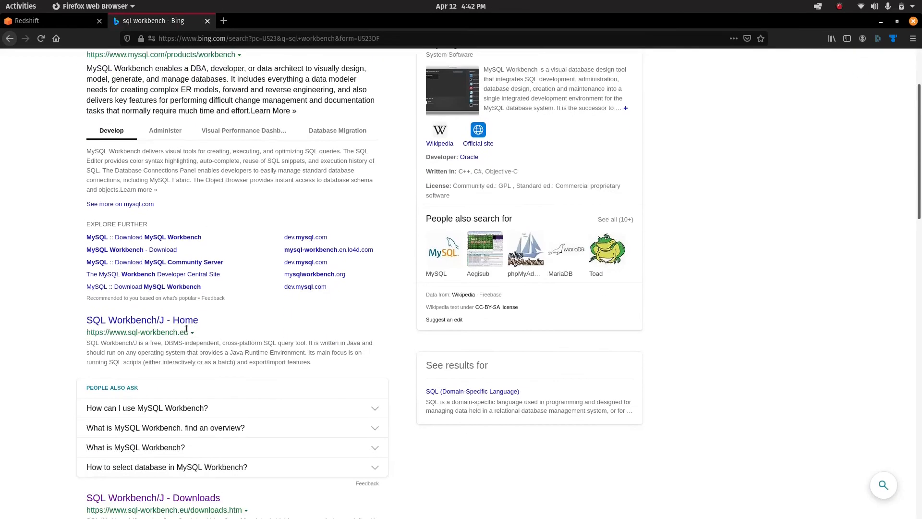
{"action": "left_click", "coordinate": [185, 319]}
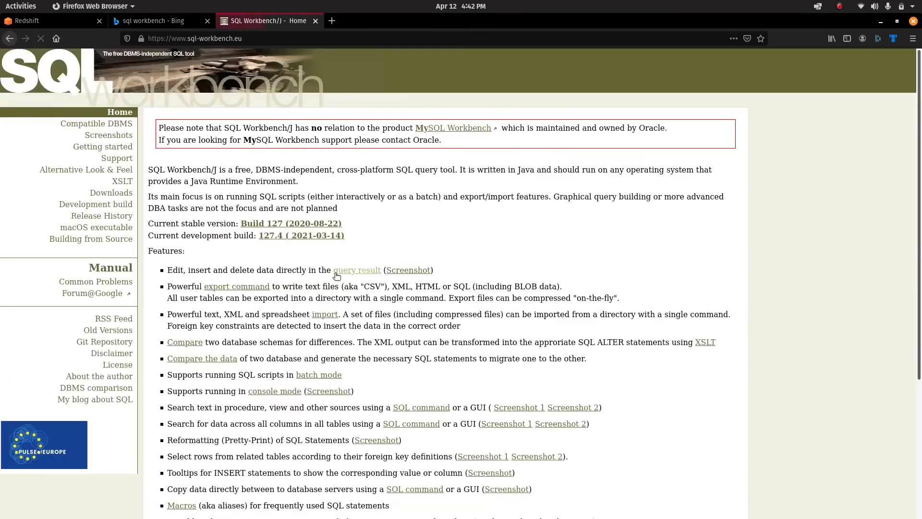
{"action": "scroll", "coordinate": [290, 327], "scroll_direction": "down", "scroll_amount": 2}
{"action": "scroll", "coordinate": [290, 327], "scroll_direction": "up", "scroll_amount": 3}
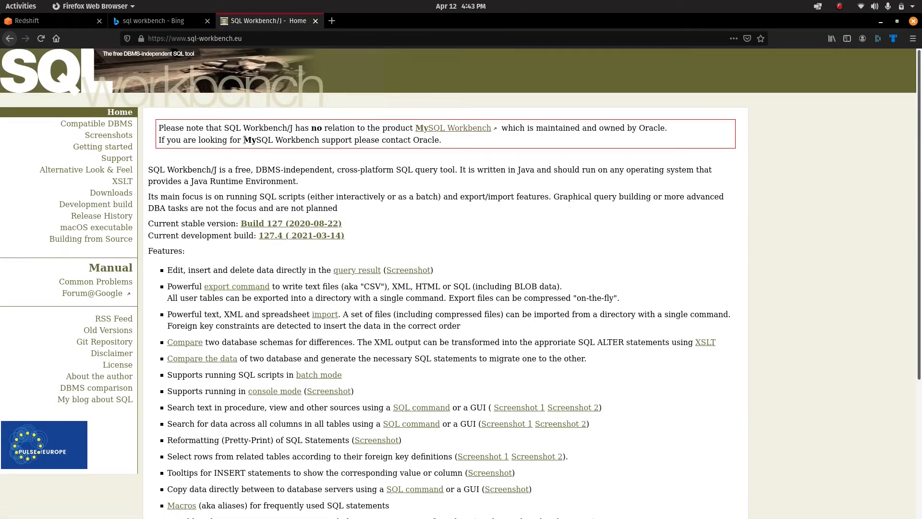
{"action": "left_click_drag", "start_coordinate": [245, 140], "coordinate": [286, 137]}
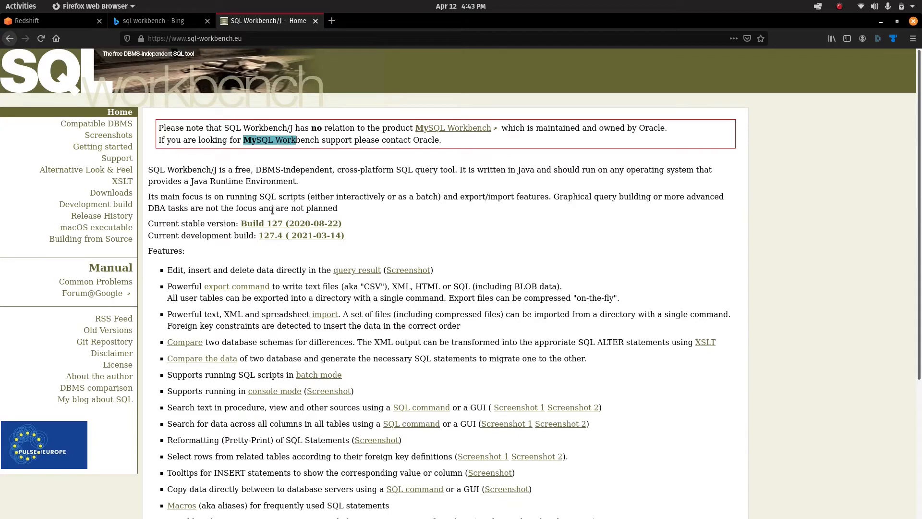
{"action": "left_click", "coordinate": [325, 226]}
{"action": "scroll", "coordinate": [326, 312], "scroll_direction": "down", "scroll_amount": 3}
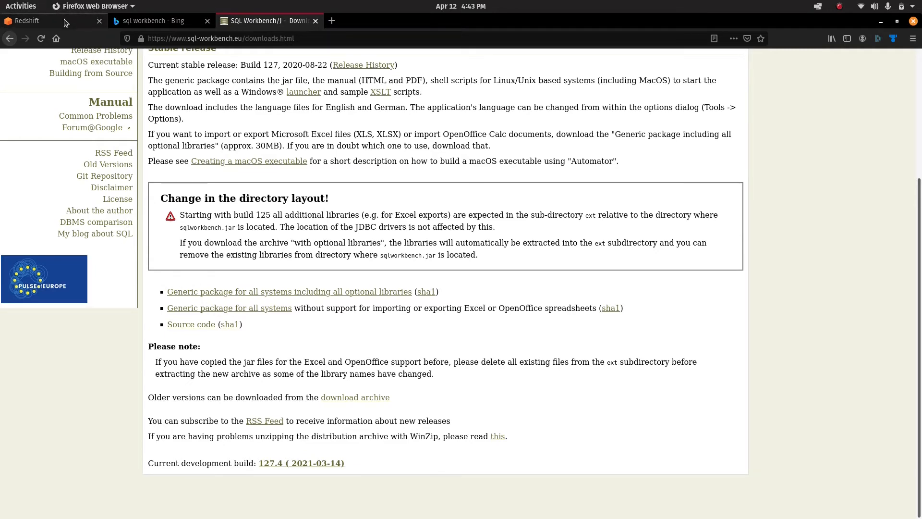
{"action": "left_click", "coordinate": [21, 6]}
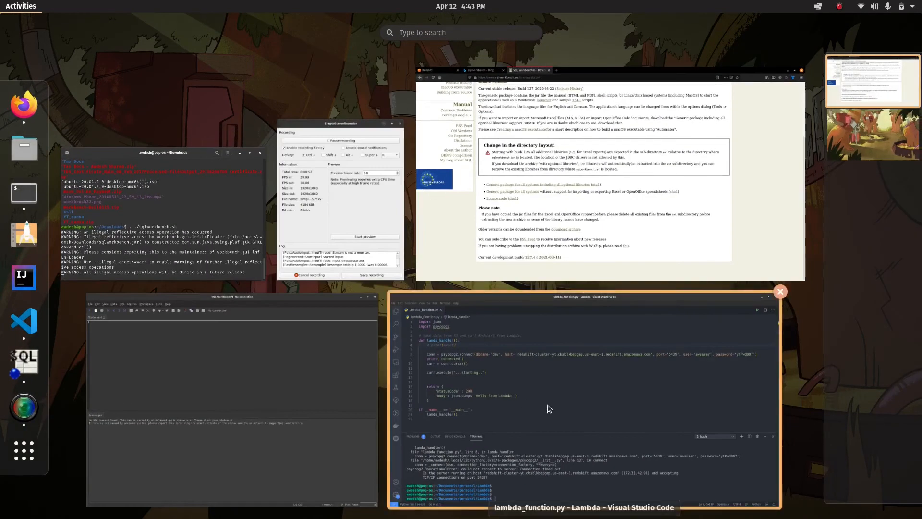
Reopen the connection profile window from the File menu and add a new profile named Redshift-1.
{"action": "left_click", "coordinate": [199, 357]}
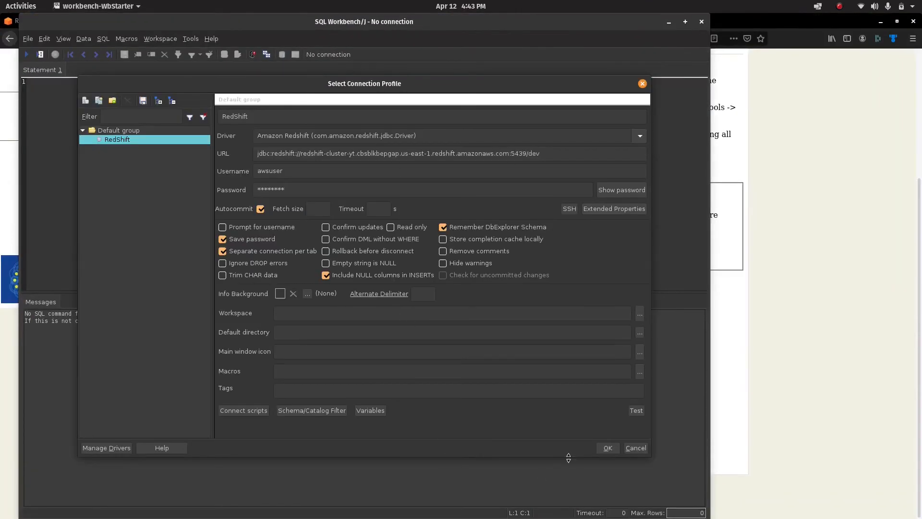
{"action": "left_click", "coordinate": [636, 448]}
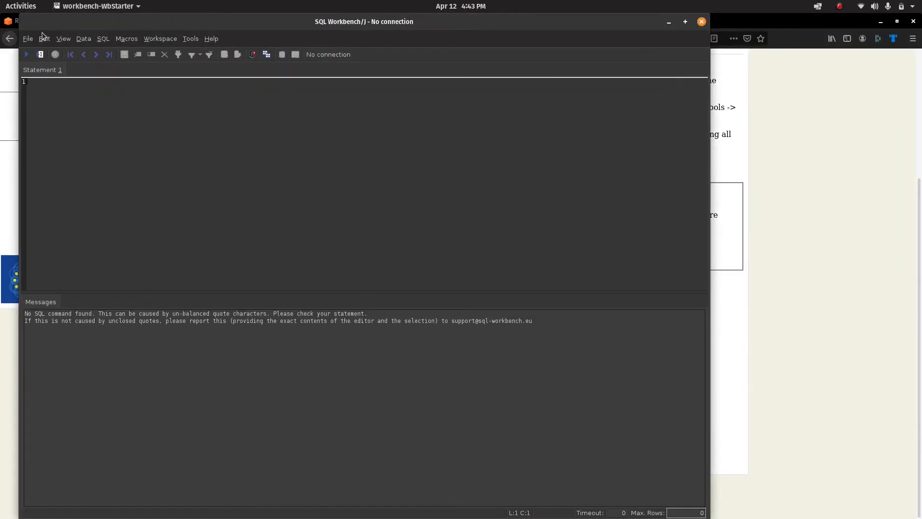
{"action": "left_click", "coordinate": [28, 39]}
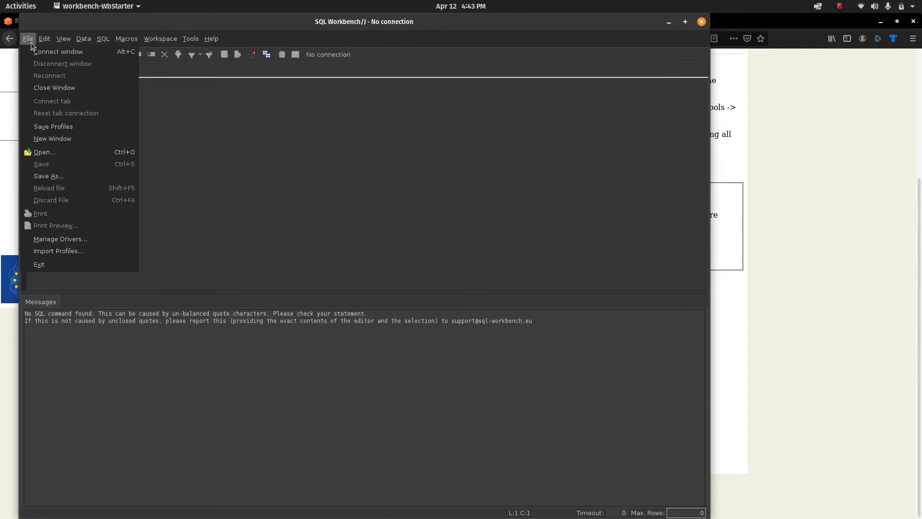
{"action": "left_click", "coordinate": [48, 51]}
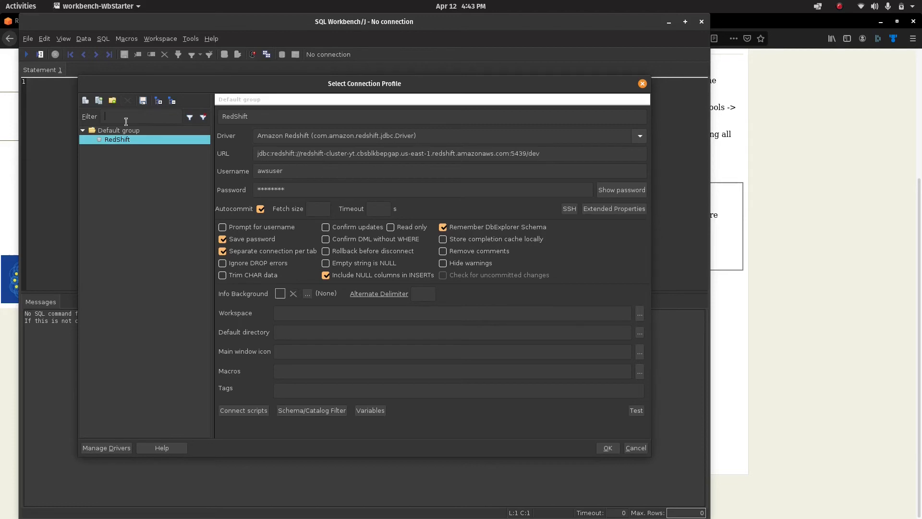
{"action": "left_click", "coordinate": [84, 101]}
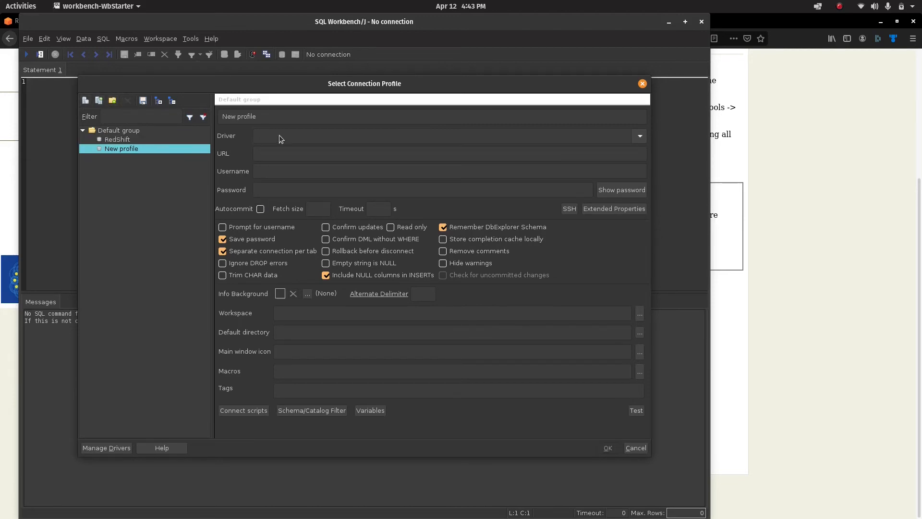
{"action": "left_click", "coordinate": [278, 117]}
{"action": "type", "text": "Redshift-1"}
Give Redshift-1 the Amazon Redshift driver and select its placeholder connection URL.
{"action": "left_click", "coordinate": [120, 140]}
{"action": "left_click", "coordinate": [128, 153]}
{"action": "left_click", "coordinate": [283, 137]}
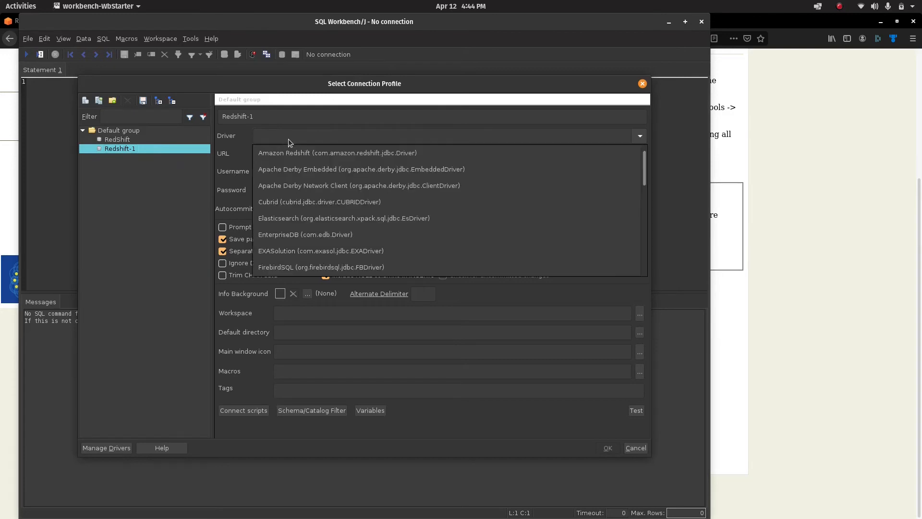
{"action": "left_click", "coordinate": [302, 154]}
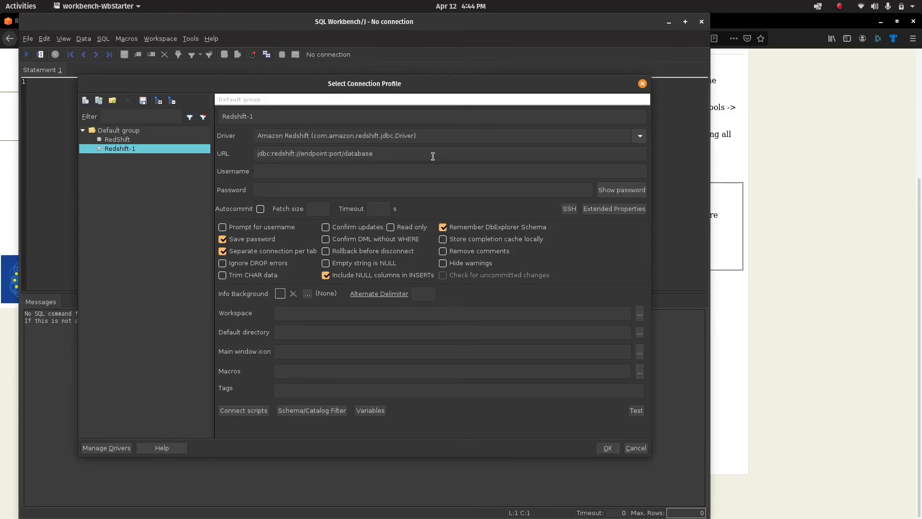
{"action": "triple_click", "coordinate": [406, 154]}
{"action": "triple_click", "coordinate": [406, 154]}
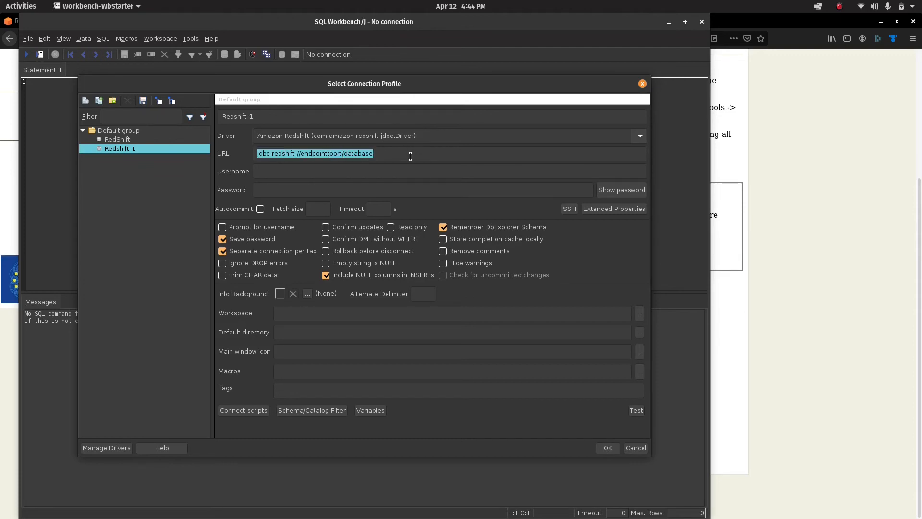
{"action": "left_click", "coordinate": [862, 296]}
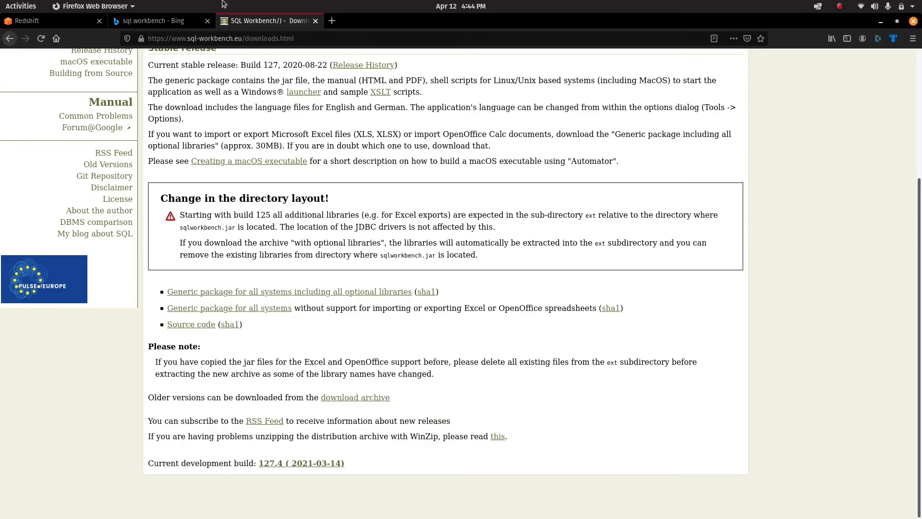
Copy the cluster's JDBC URL from the Redshift console into the Redshift-1 profile's URL field.
{"action": "left_click", "coordinate": [39, 21]}
{"action": "scroll", "coordinate": [412, 280], "scroll_direction": "up", "scroll_amount": 2}
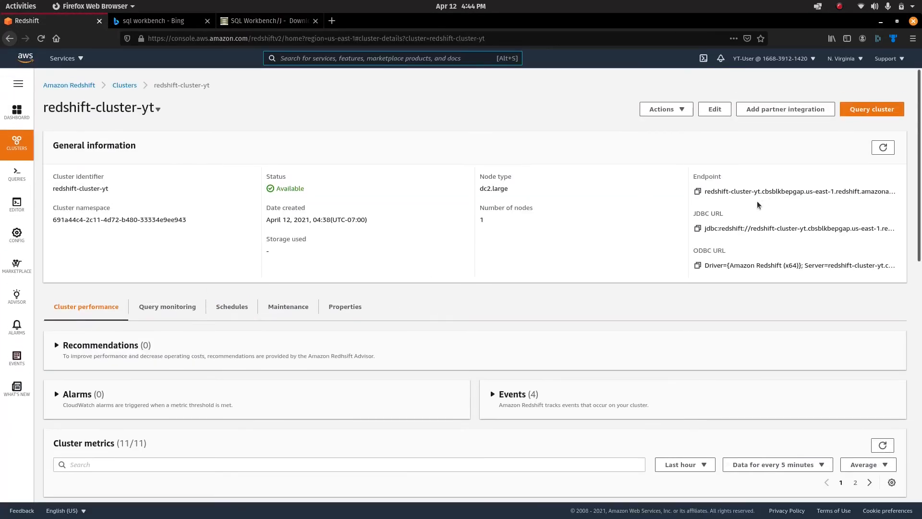
{"action": "left_click", "coordinate": [698, 229]}
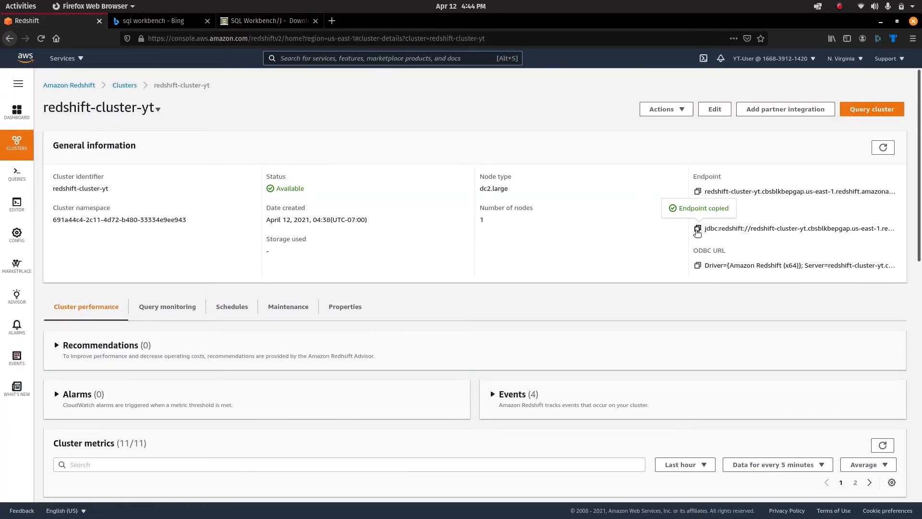
{"action": "key", "text": "alt+Tab"}
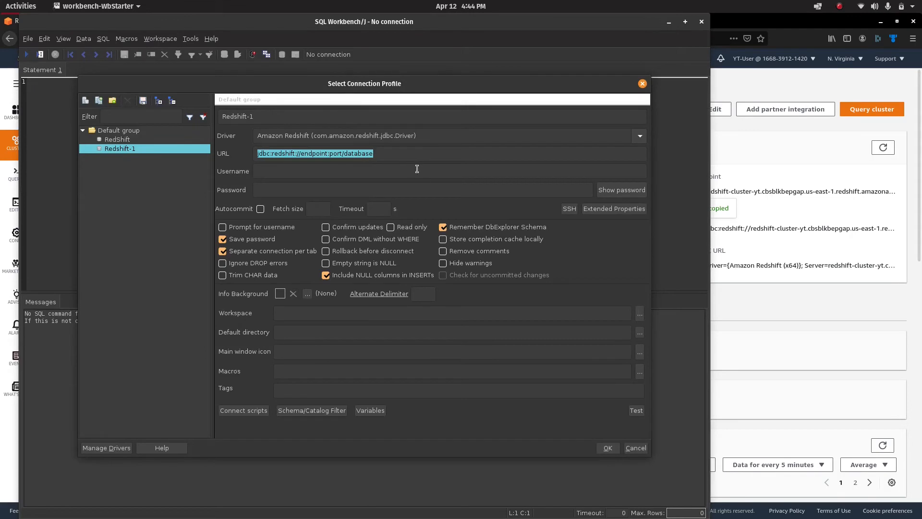
{"action": "key", "text": "ctrl+v"}
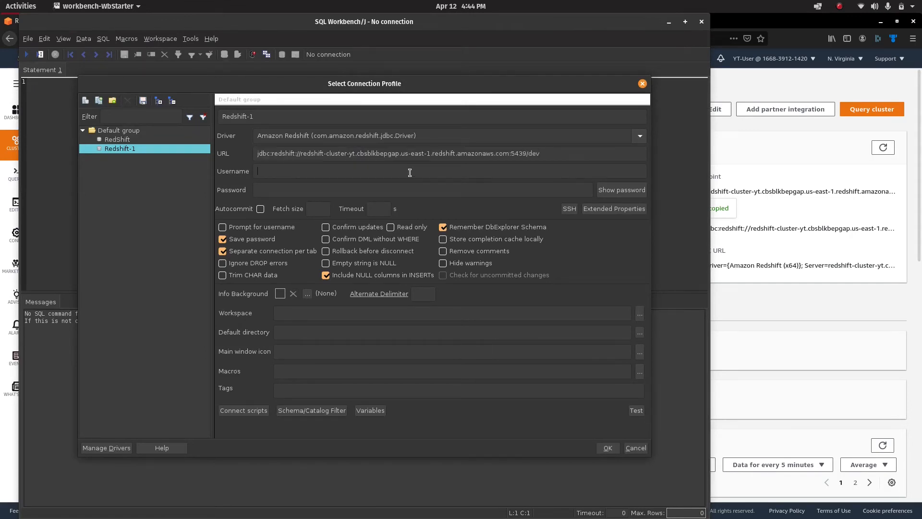
Enter awsuser as the username, fill in the account password, and turn on Autocommit.
{"action": "left_click", "coordinate": [432, 174]}
{"action": "type", "text": "awsuser"}
{"action": "left_click", "coordinate": [425, 193]}
{"action": "left_click", "coordinate": [260, 210]}
{"action": "key", "text": "alt+Tab"}
{"action": "scroll", "coordinate": [506, 360], "scroll_direction": "down", "scroll_amount": 3}
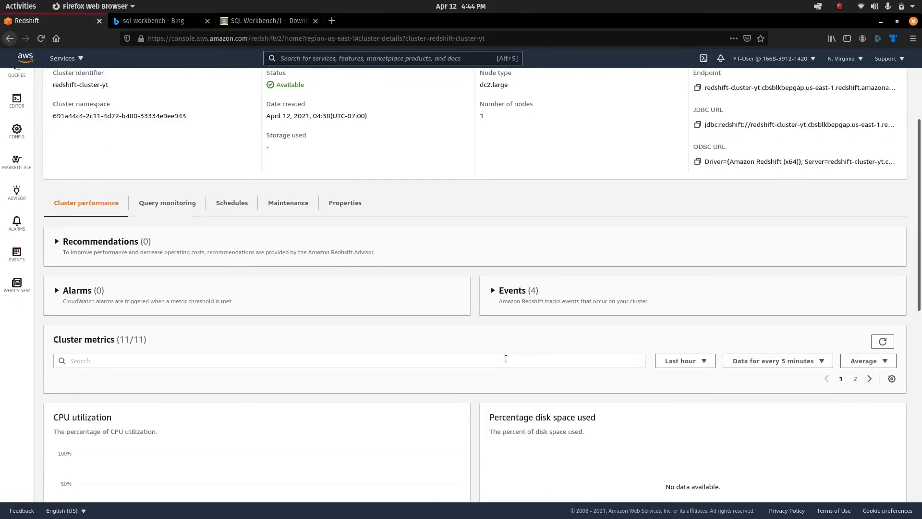
Check the cluster's properties, where Publicly accessible currently shows Disabled.
{"action": "left_click", "coordinate": [345, 203]}
{"action": "scroll", "coordinate": [581, 371], "scroll_direction": "down", "scroll_amount": 5}
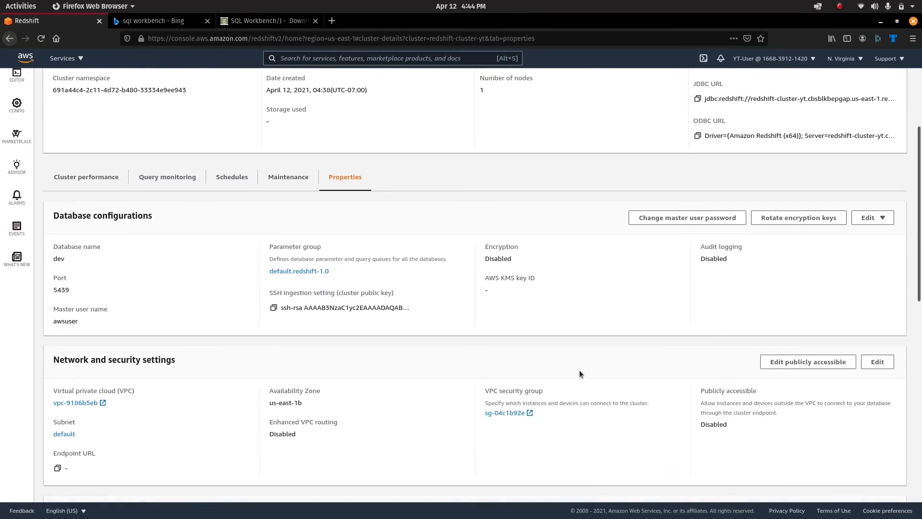
{"action": "scroll", "coordinate": [580, 374], "scroll_direction": "down", "scroll_amount": 2}
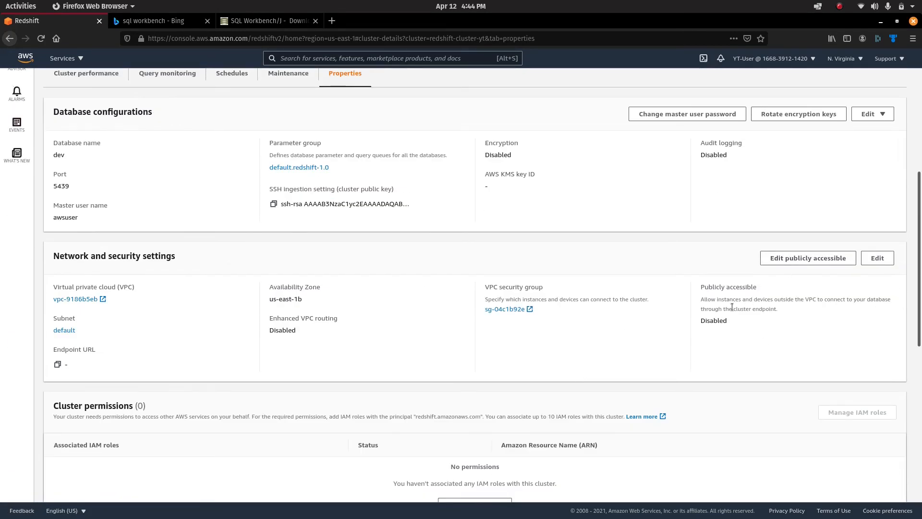
{"action": "left_click_drag", "start_coordinate": [699, 287], "coordinate": [750, 324]}
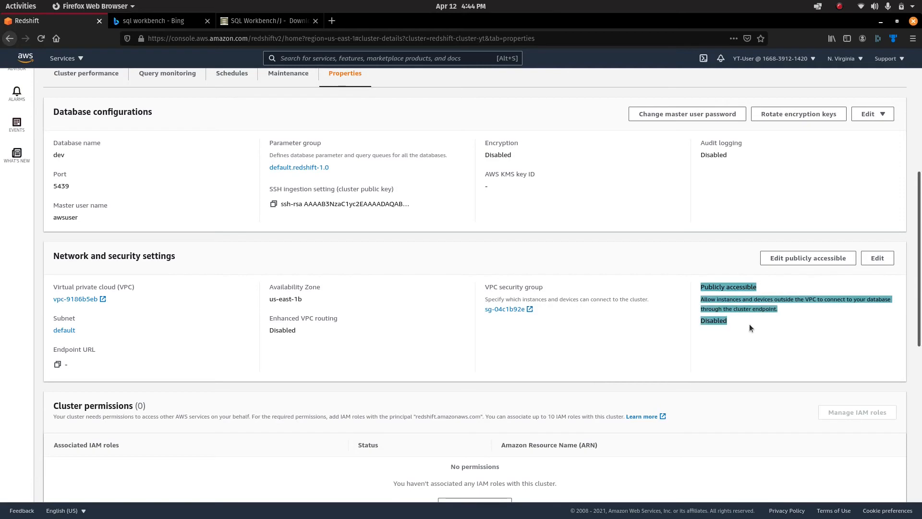
{"action": "left_click", "coordinate": [750, 327]}
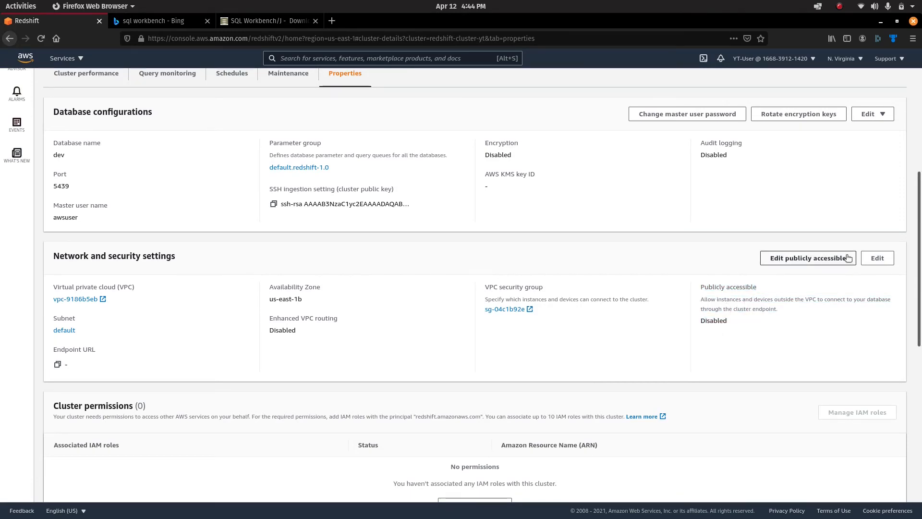
Enable public accessibility with Elastic IP address left as None, and save the change.
{"action": "left_click", "coordinate": [808, 258]}
{"action": "left_click", "coordinate": [343, 301]}
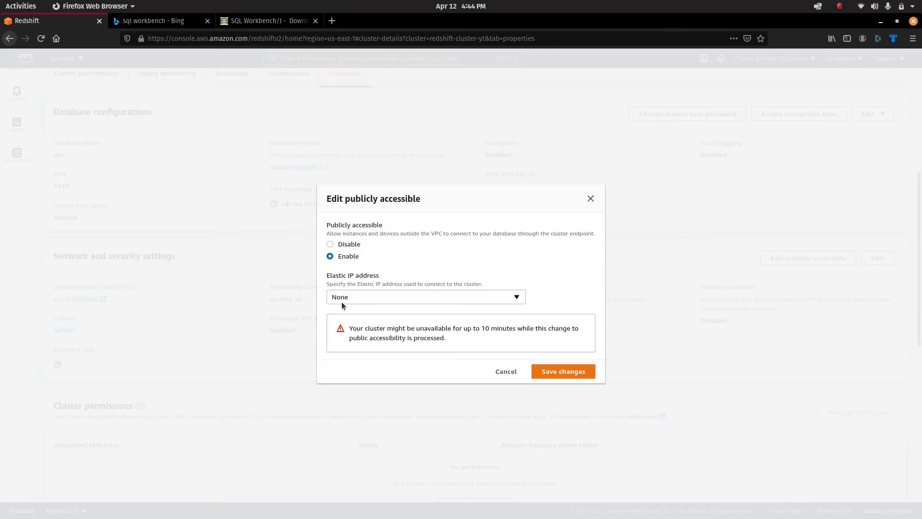
{"action": "left_click", "coordinate": [405, 295]}
{"action": "left_click", "coordinate": [575, 353]}
{"action": "left_click", "coordinate": [565, 372]}
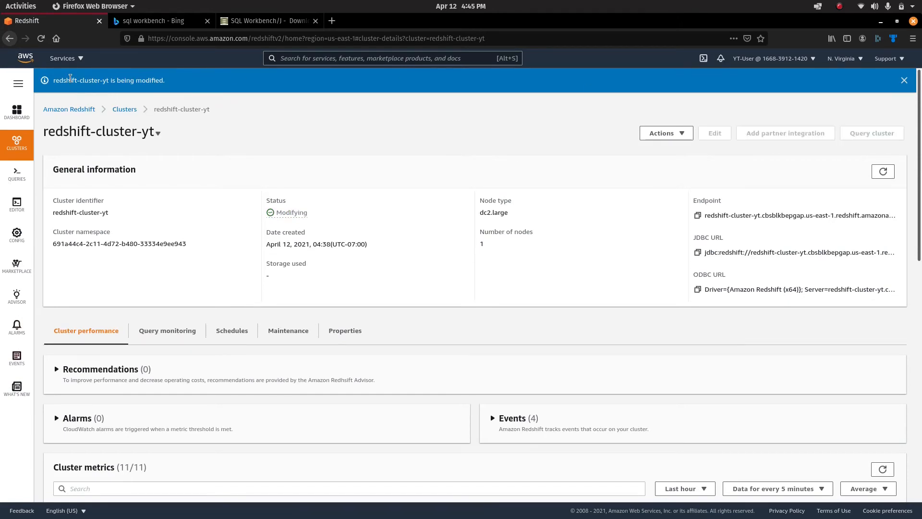
Review the notice that redshift-cluster-yt is being modified.
{"action": "left_click_drag", "start_coordinate": [70, 79], "coordinate": [161, 92]}
{"action": "left_click", "coordinate": [403, 269]}
{"action": "left_click_drag", "start_coordinate": [313, 217], "coordinate": [245, 207]}
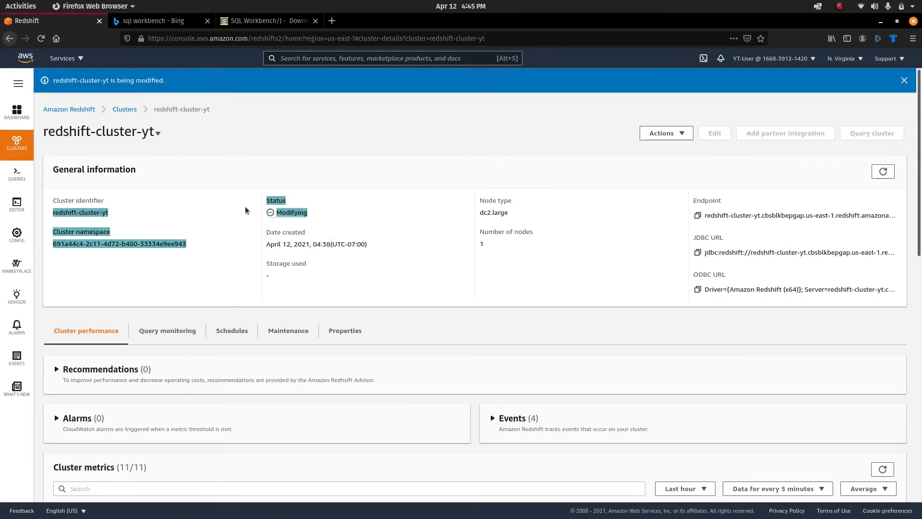
{"action": "left_click", "coordinate": [432, 277]}
{"action": "scroll", "coordinate": [550, 386], "scroll_direction": "down", "scroll_amount": 3}
{"action": "scroll", "coordinate": [551, 387], "scroll_direction": "down", "scroll_amount": 3}
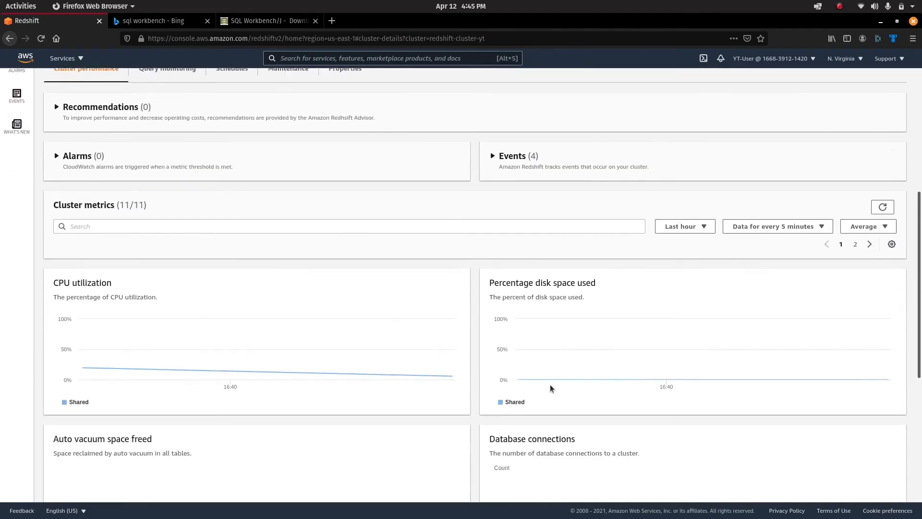
{"action": "scroll", "coordinate": [529, 377], "scroll_direction": "up", "scroll_amount": 4}
Reload the cluster's properties and confirm Publicly accessible now reads Enabled.
{"action": "left_click", "coordinate": [346, 233]}
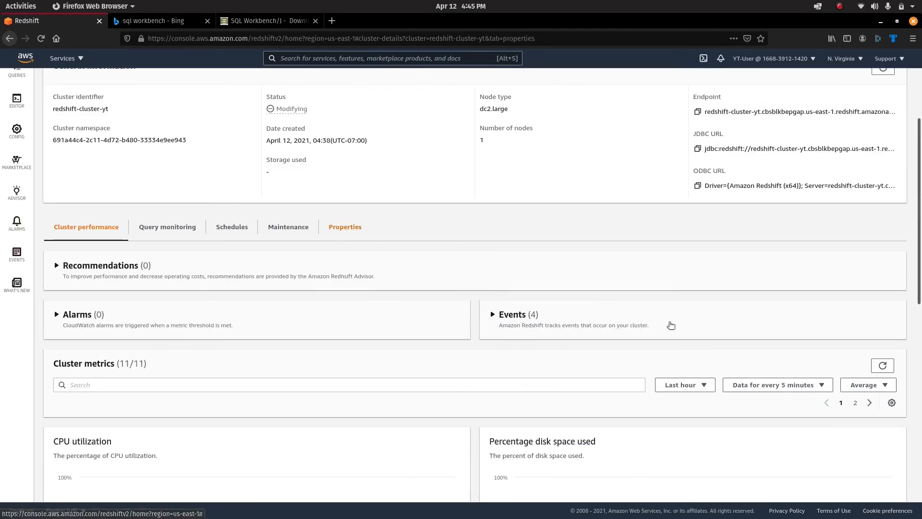
{"action": "scroll", "coordinate": [746, 433], "scroll_direction": "down", "scroll_amount": 4}
{"action": "scroll", "coordinate": [746, 432], "scroll_direction": "down", "scroll_amount": 2}
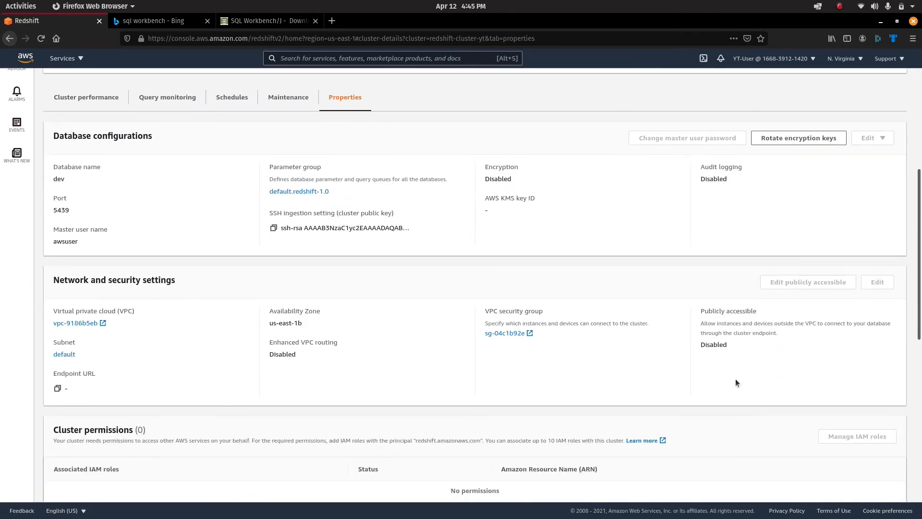
{"action": "left_click", "coordinate": [41, 42]}
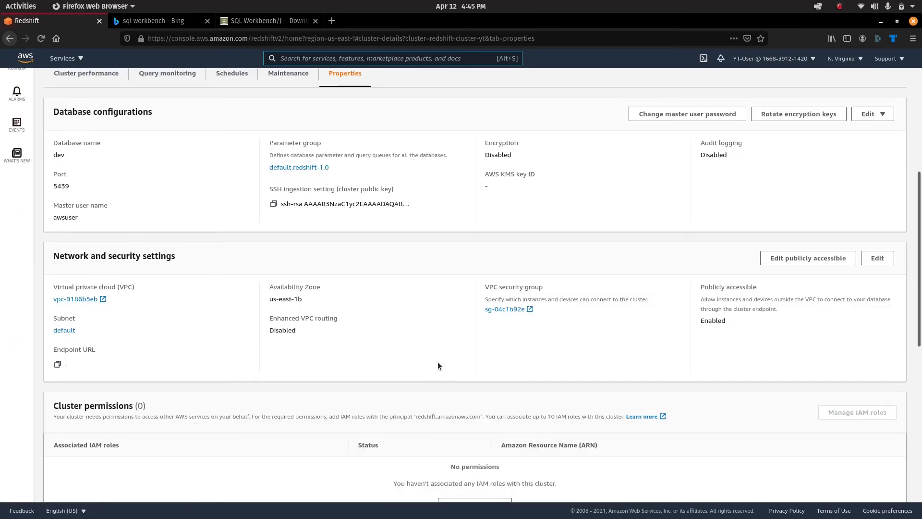
{"action": "left_click_drag", "start_coordinate": [736, 321], "coordinate": [704, 287]}
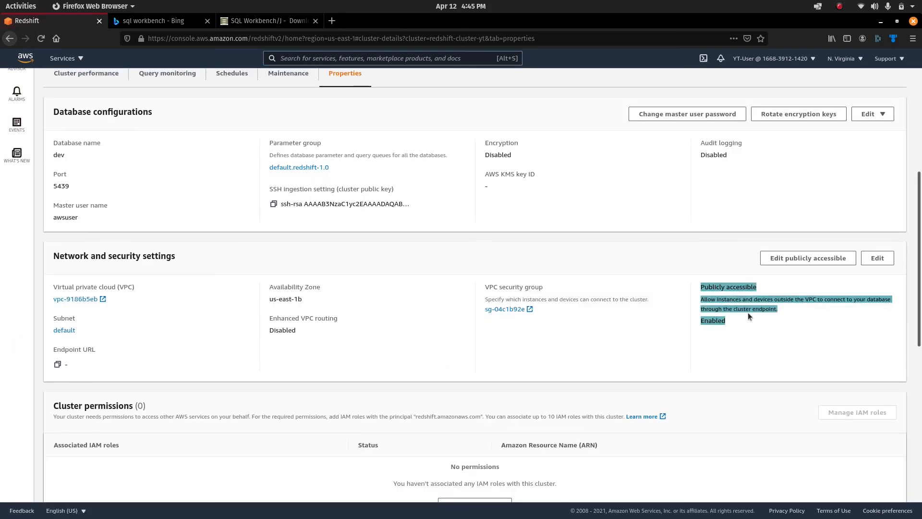
{"action": "left_click", "coordinate": [754, 340]}
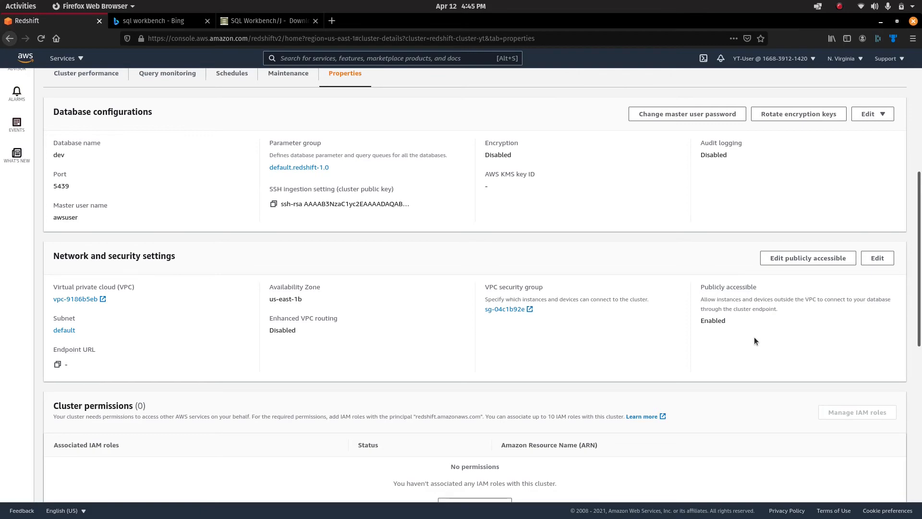
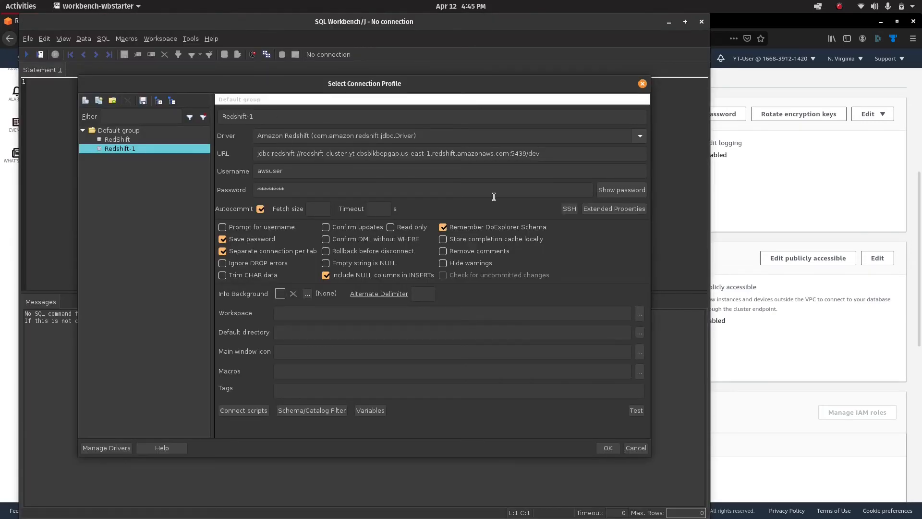
Connect with the Redshift-1 profile and delete the old select query from the editor.
{"action": "left_click", "coordinate": [606, 448]}
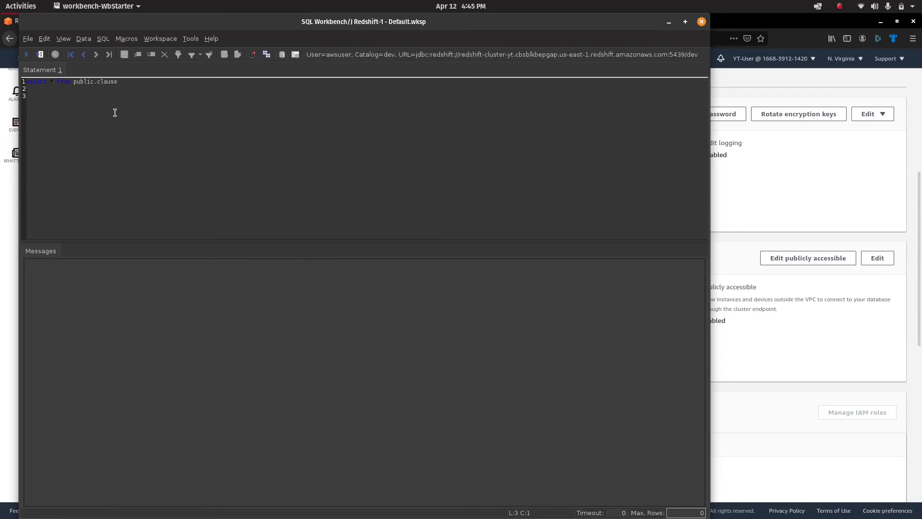
{"action": "double_click", "coordinate": [113, 81]}
{"action": "key", "text": "BackSpace"}
{"action": "key", "text": "BackSpace"}
{"action": "key", "text": "BackSpace"}
{"action": "key", "text": "BackSpace"}
{"action": "key", "text": "BackSpace"}
{"action": "key", "text": "BackSpace"}
{"action": "key", "text": "BackSpace"}
{"action": "key", "text": "BackSpace"}
{"action": "key", "text": "BackSpace"}
{"action": "key", "text": "BackSpace"}
{"action": "key", "text": "BackSpace"}
{"action": "key", "text": "BackSpace"}
{"action": "key", "text": "BackSpace"}
{"action": "key", "text": "BackSpace"}
{"action": "key", "text": "BackSpace"}
{"action": "key", "text": "BackSpace"}
{"action": "key", "text": "BackSpace"}
{"action": "key", "text": "BackSpace"}
{"action": "key", "text": "BackSpace"}
{"action": "key", "text": "BackSpace"}
{"action": "key", "text": "BackSpace"}
Increase the editor font size with View > Zoom > Increase font size.
{"action": "left_click", "coordinate": [63, 39]}
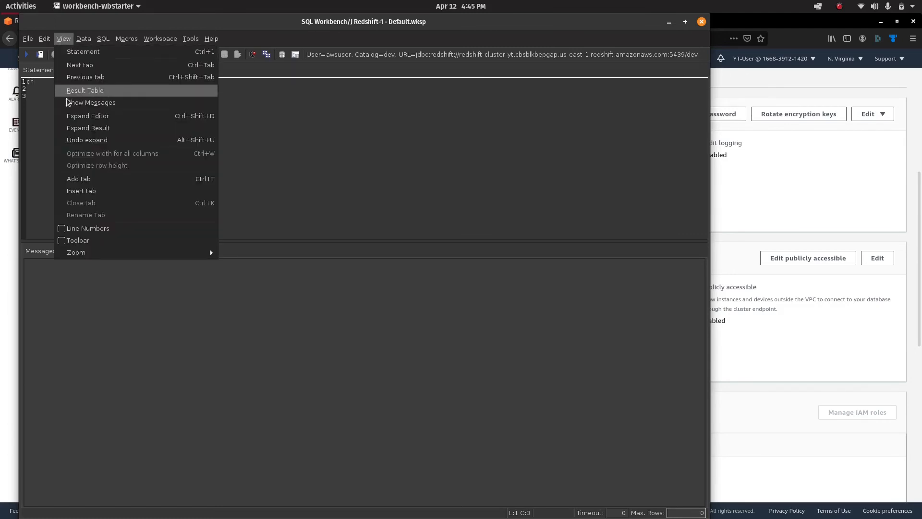
{"action": "mouse_move", "coordinate": [107, 252]}
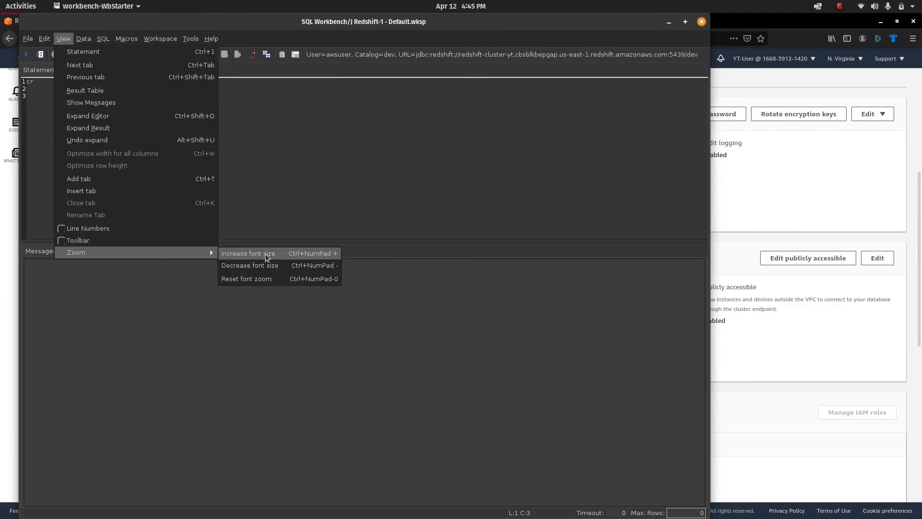
{"action": "left_click", "coordinate": [254, 267]}
{"action": "left_click", "coordinate": [63, 40]}
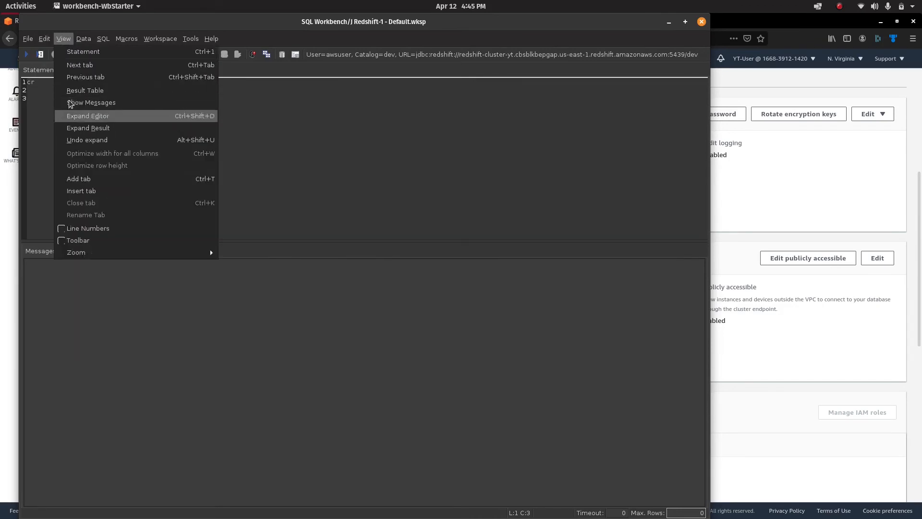
{"action": "mouse_move", "coordinate": [50, 43]}
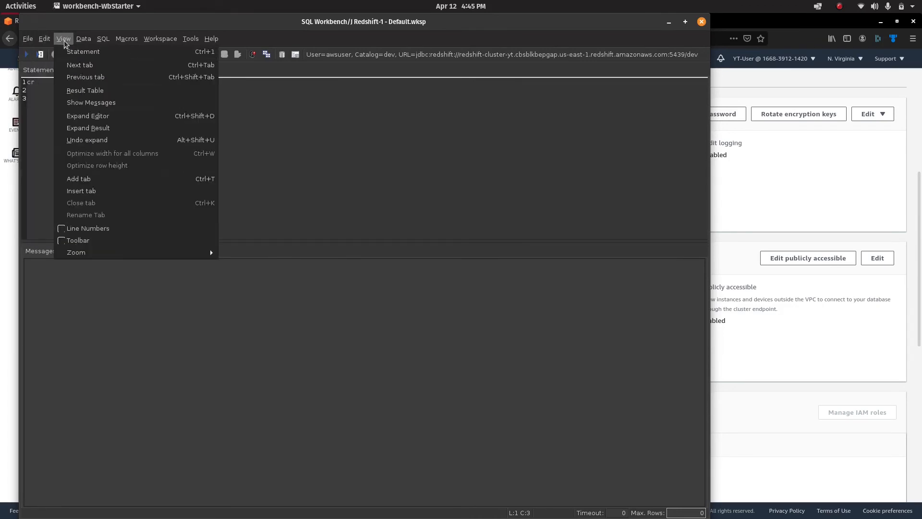
{"action": "mouse_move", "coordinate": [91, 254]}
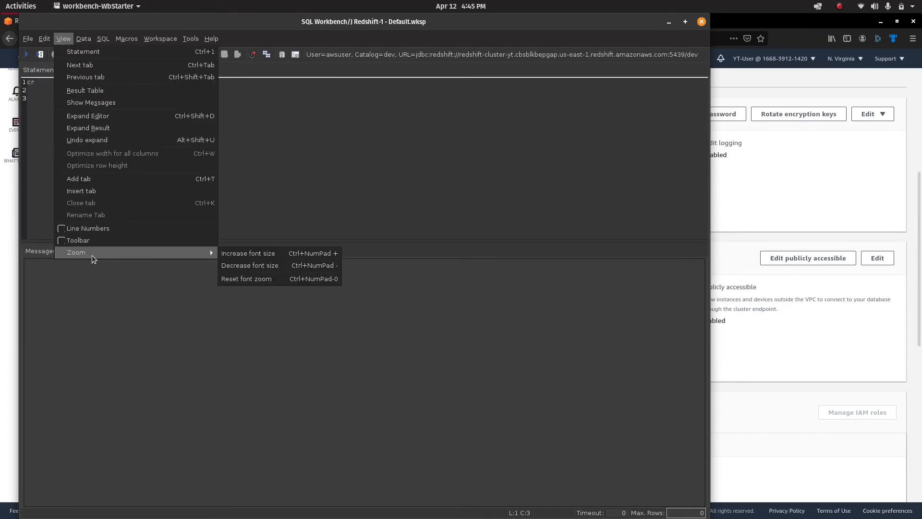
{"action": "left_click", "coordinate": [249, 253]}
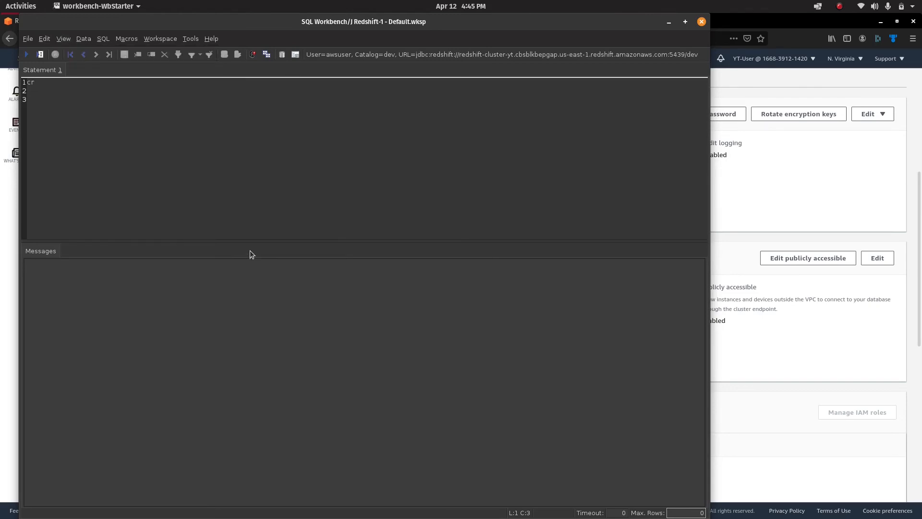
Enlarge the font further and run CREATE TABLE video (id int, title varchar, description varchar).
{"action": "key", "text": "ctrl+plus"}
{"action": "key", "text": "ctrl+plus"}
{"action": "key", "text": "ctrl+plus"}
{"action": "key", "text": "ctrl+plus"}
{"action": "key", "text": "ctrl+plus"}
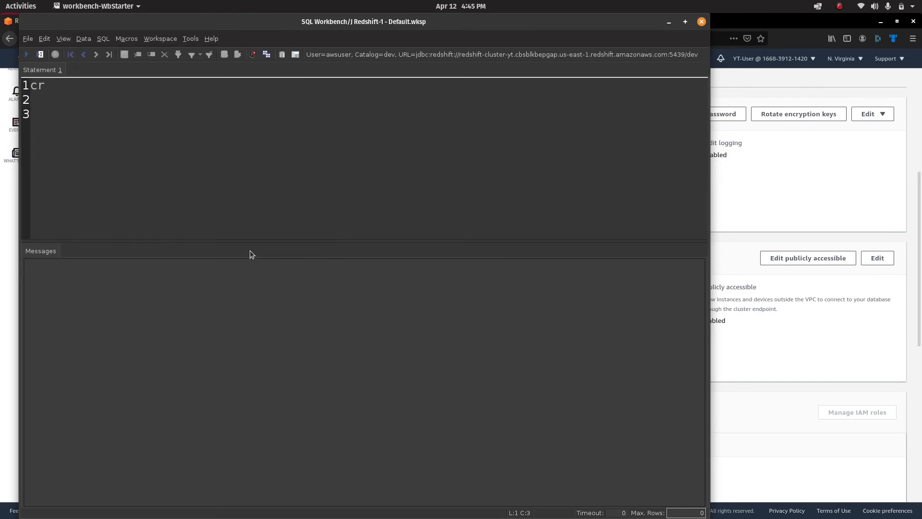
{"action": "type", "text": "eate table video"}
{"action": "key", "text": "Return"}
{"action": "type", "text": "(id int, title"}
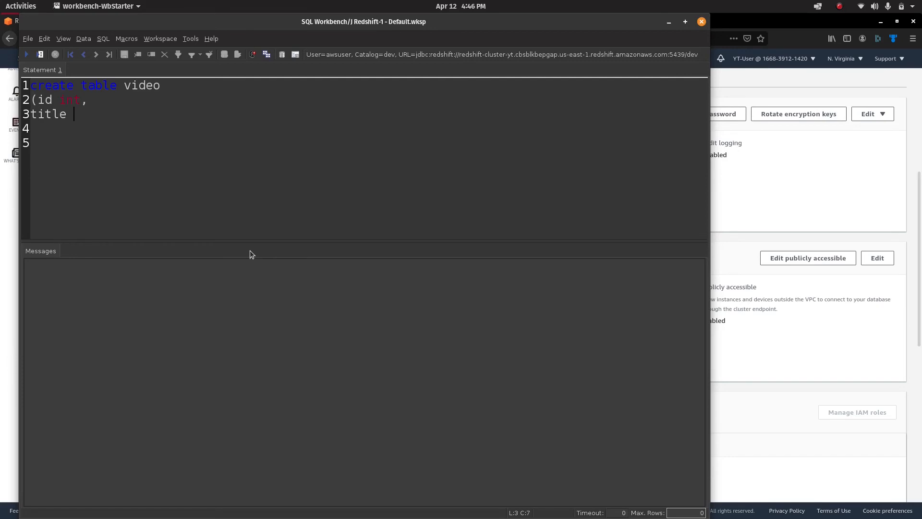
{"action": "type", "text": " varchar,"}
{"action": "key", "text": "Return"}
{"action": "type", "text": "description varchar)"}
{"action": "key", "text": "ctrl+a"}
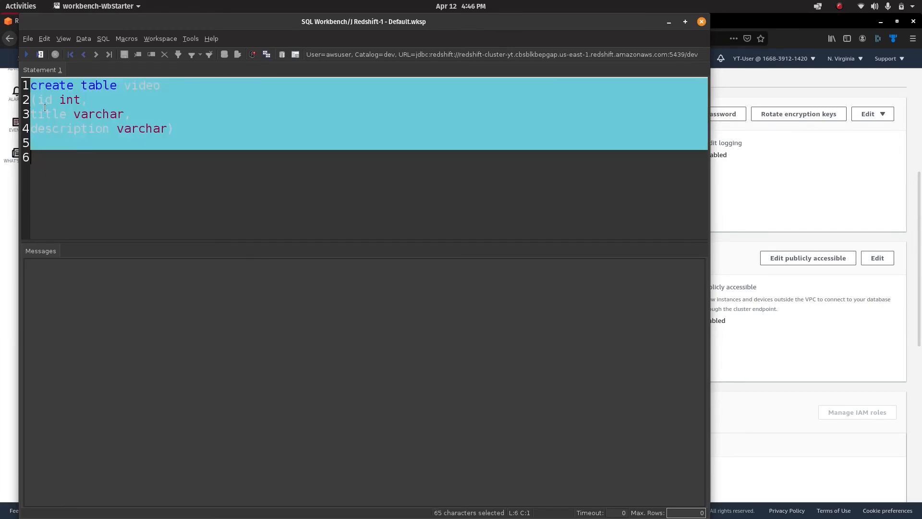
{"action": "left_click", "coordinate": [26, 54]}
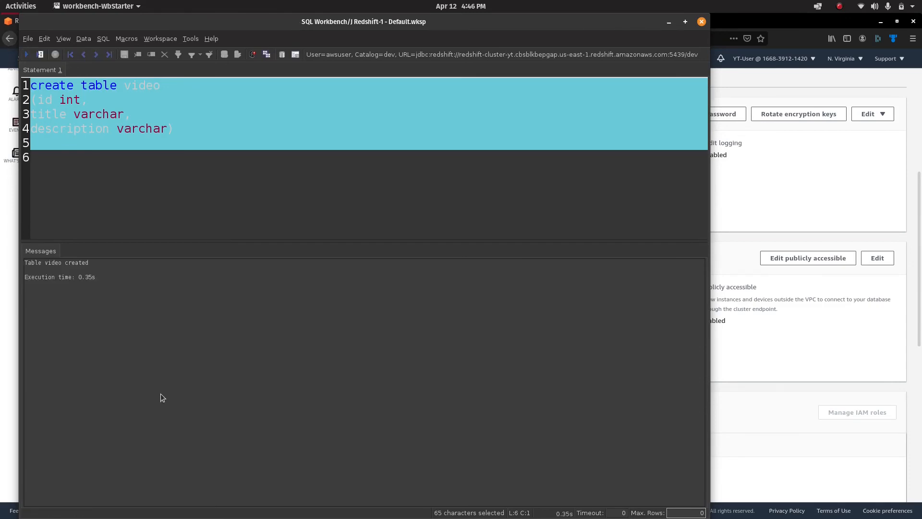
Check the 'Table video created' message and return to the Redshift console in Firefox.
{"action": "triple_click", "coordinate": [95, 263]}
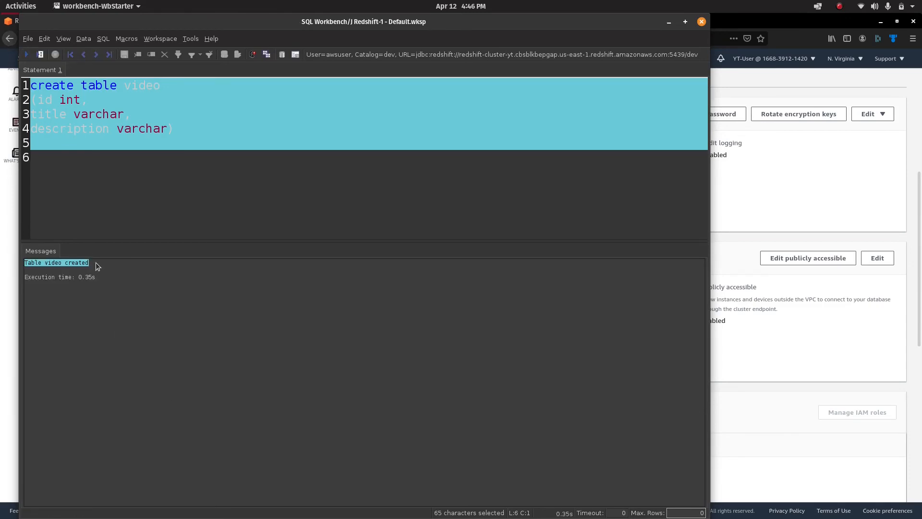
{"action": "left_click", "coordinate": [453, 196]}
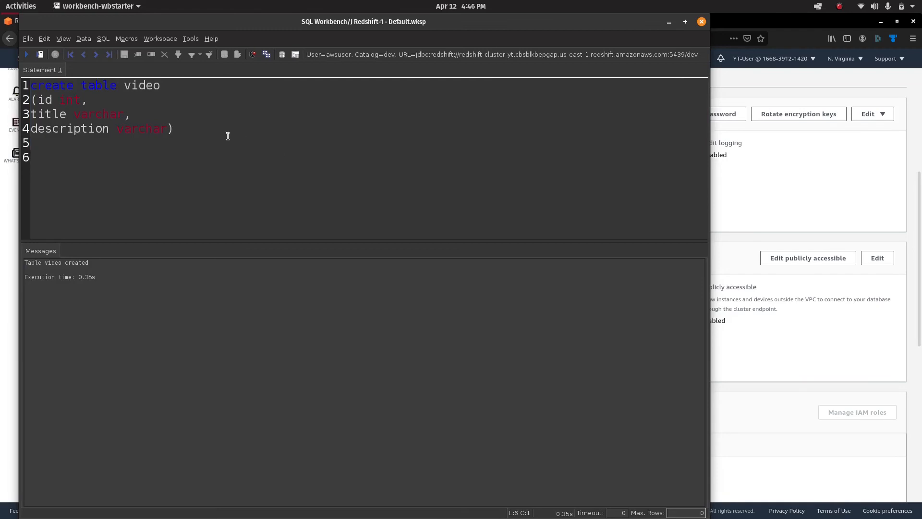
{"action": "left_click", "coordinate": [792, 224]}
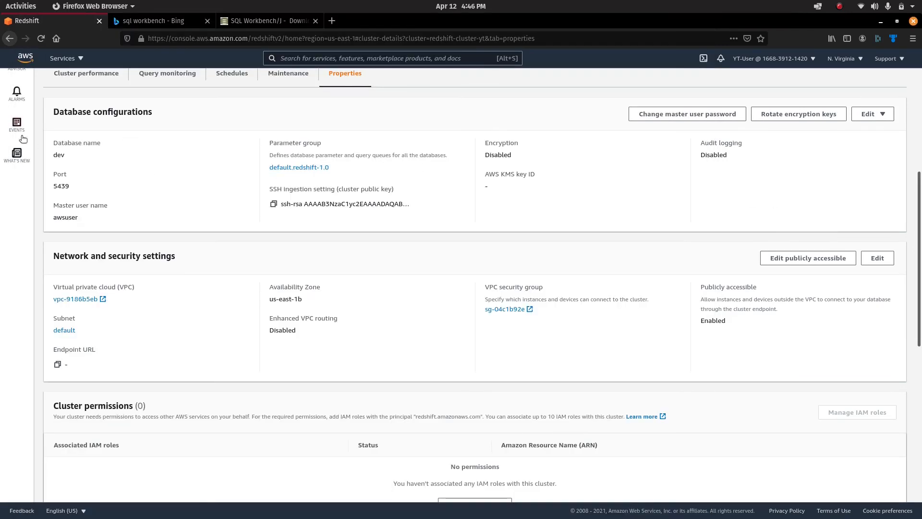
Open the query editor's database connection form and pick cluster redshift-cluster-yt.
{"action": "scroll", "coordinate": [36, 159], "scroll_direction": "up", "scroll_amount": 5}
{"action": "left_click", "coordinate": [17, 204]}
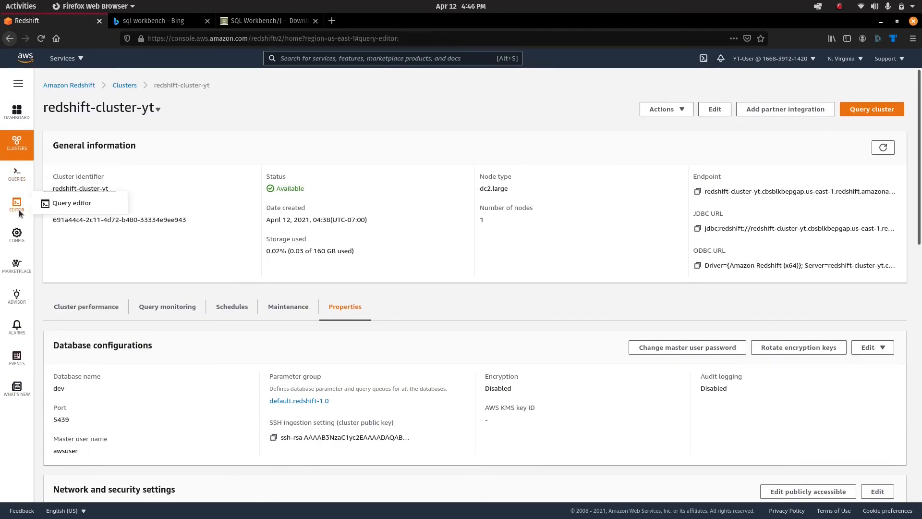
{"action": "left_click", "coordinate": [123, 227]}
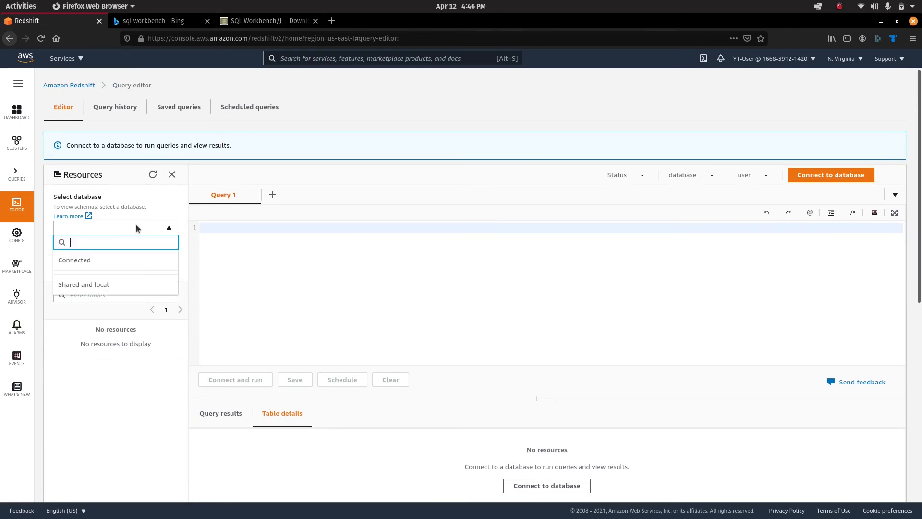
{"action": "left_click", "coordinate": [843, 174]}
{"action": "left_click", "coordinate": [404, 255]}
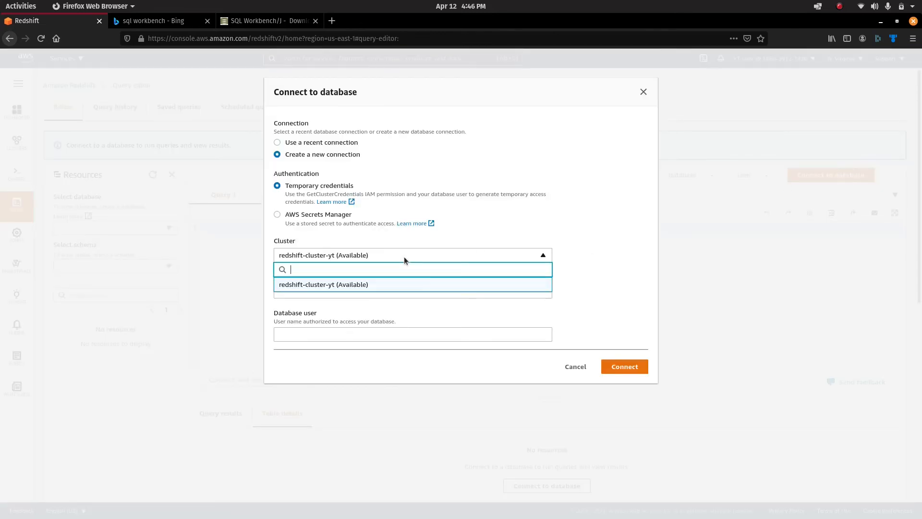
{"action": "left_click", "coordinate": [400, 293]}
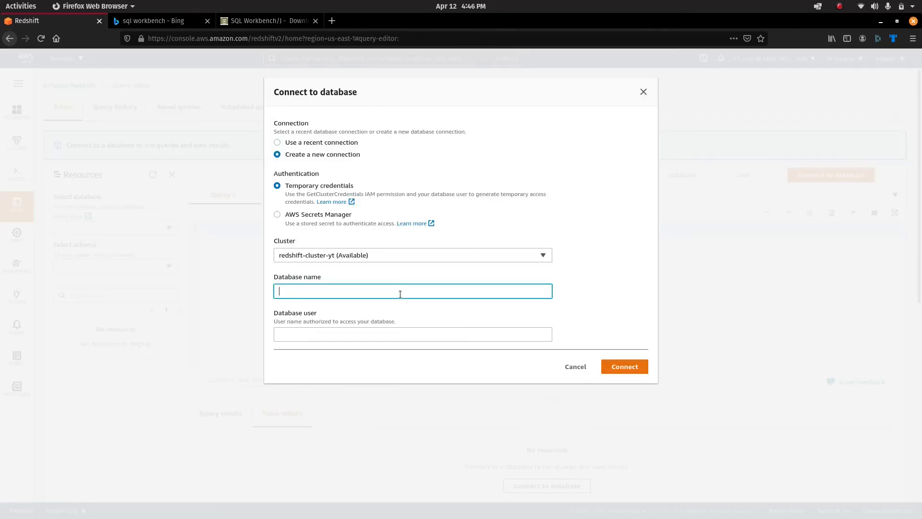
Enter database dev and user awsuser, fixing the typos, and connect.
{"action": "key", "text": "Tab"}
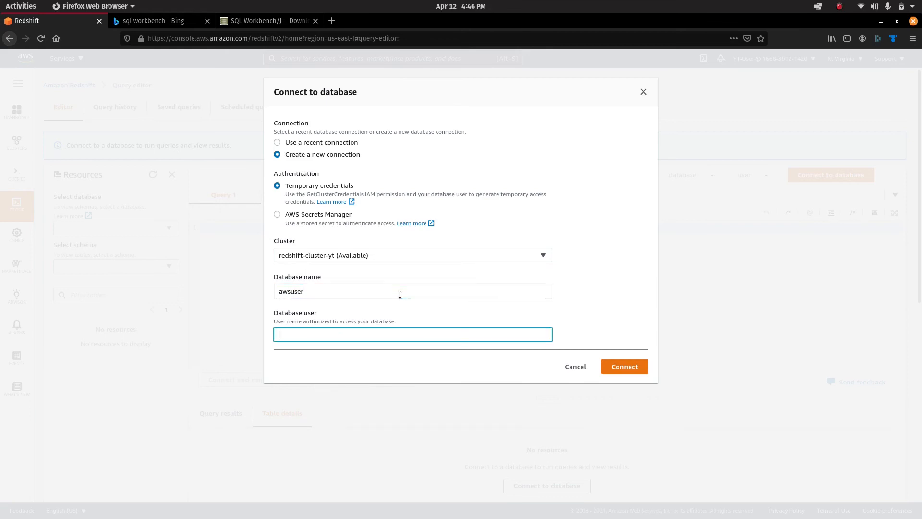
{"action": "key", "text": "BackSpace"}
{"action": "key", "text": "BackSpace"}
{"action": "key", "text": "BackSpace"}
{"action": "key", "text": "BackSpace"}
{"action": "left_click", "coordinate": [400, 294]}
{"action": "key", "text": "ctrl+a"}
{"action": "type", "text": "dev"}
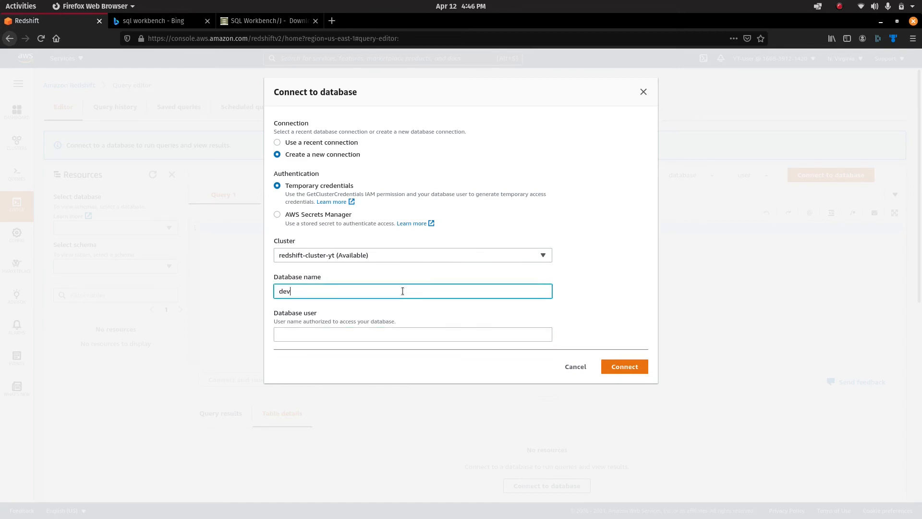
{"action": "key", "text": "Tab"}
{"action": "type", "text": "awsuser"}
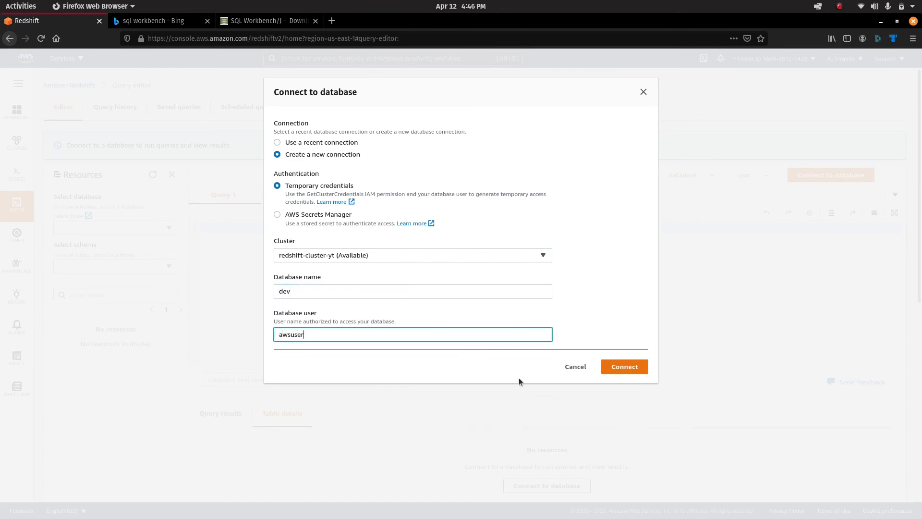
{"action": "left_click", "coordinate": [632, 367]}
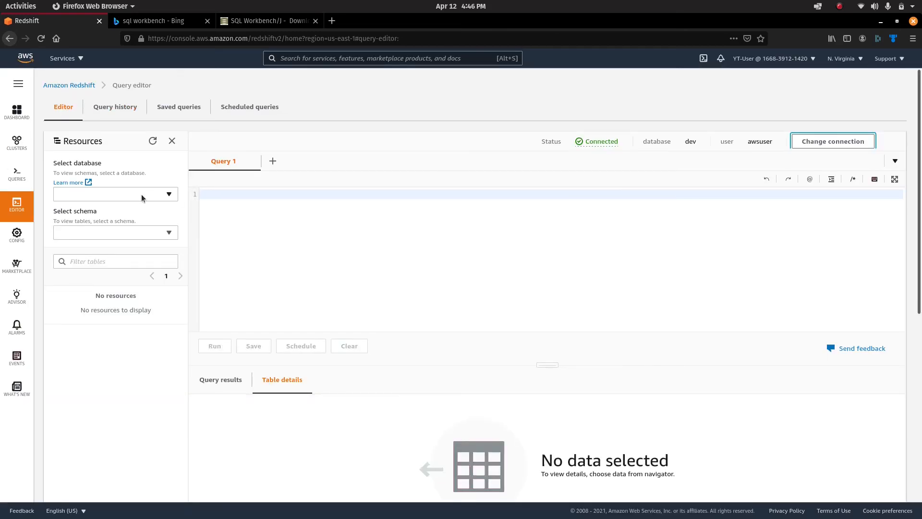
Browse dev's public schema and expand the video table to show id, title and description.
{"action": "left_click", "coordinate": [142, 194]}
{"action": "left_click", "coordinate": [124, 242]}
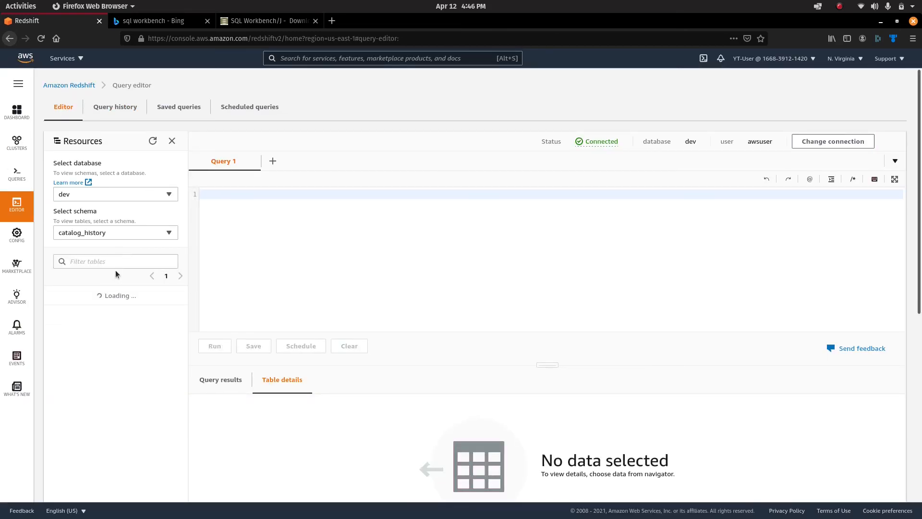
{"action": "left_click", "coordinate": [133, 235]}
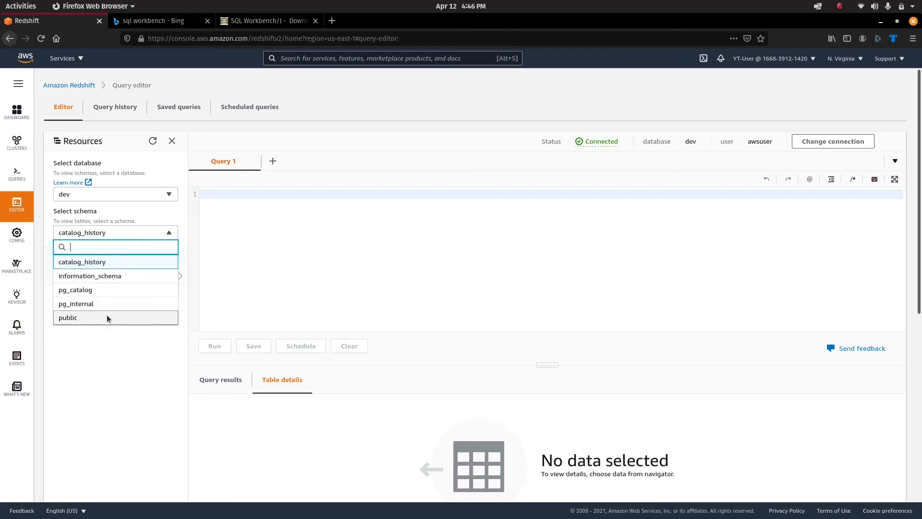
{"action": "left_click", "coordinate": [107, 317]}
{"action": "left_click", "coordinate": [58, 296]}
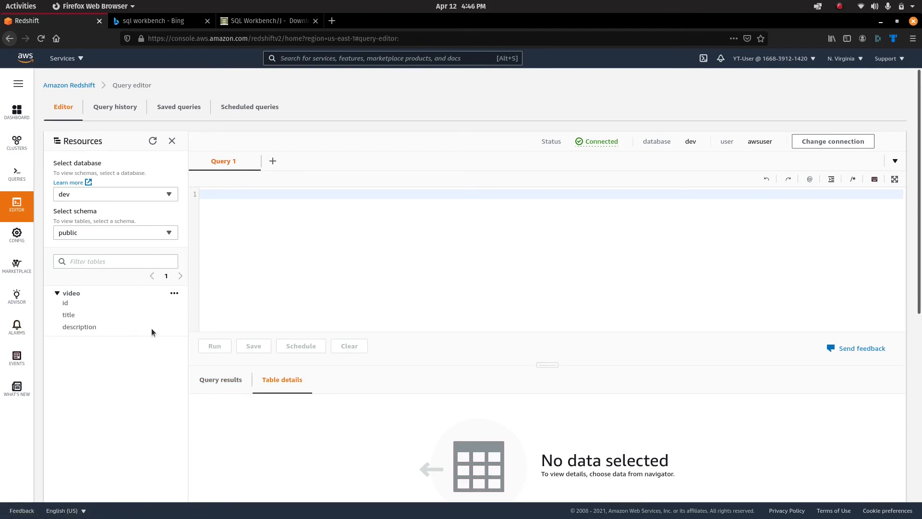
{"action": "key", "text": "alt+Tab"}
Add an 'insert into values' line and a select * from video query, then run the select.
{"action": "left_click", "coordinate": [238, 135]}
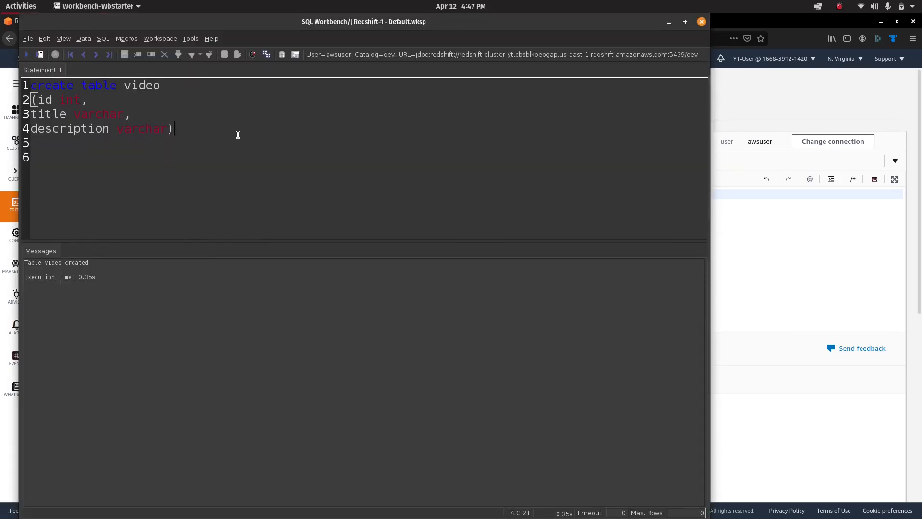
{"action": "key", "text": "Return"}
{"action": "key", "text": "Return"}
{"action": "type", "text": "insert into values"}
{"action": "left_click", "coordinate": [220, 146]}
{"action": "key", "text": "Return"}
{"action": "type", "text": "select * from video"}
{"action": "left_click", "coordinate": [219, 141], "text": "shift"}
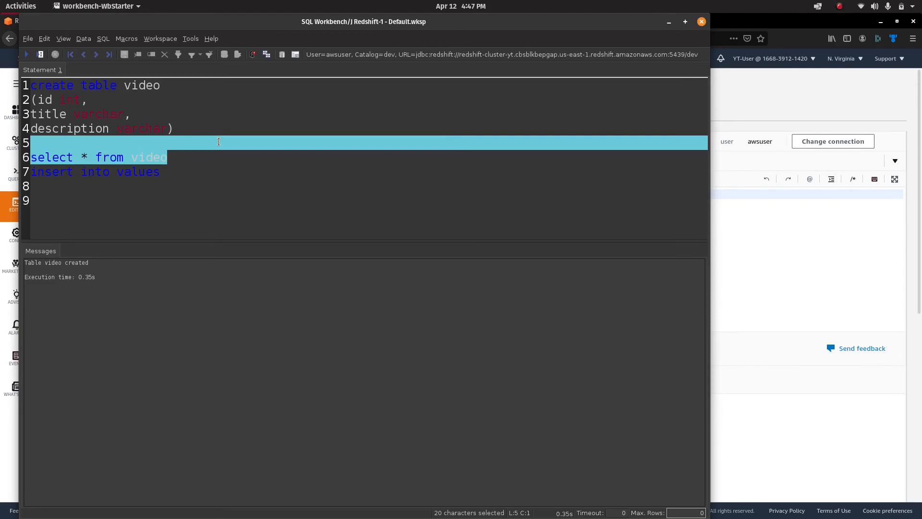
{"action": "key", "text": "ctrl+Return"}
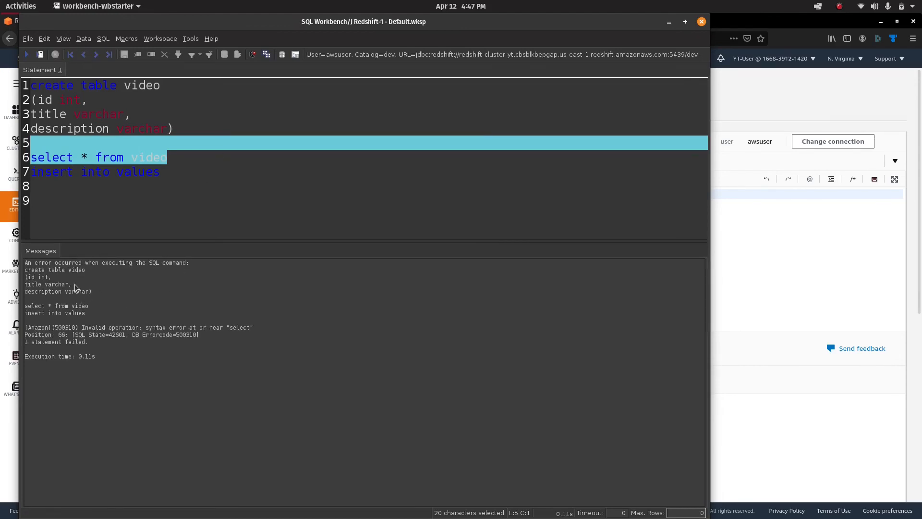
Strip the script down to select * from video and run it, getting an empty result.
{"action": "left_click", "coordinate": [245, 159]}
{"action": "left_click_drag", "start_coordinate": [181, 128], "coordinate": [3, 60]}
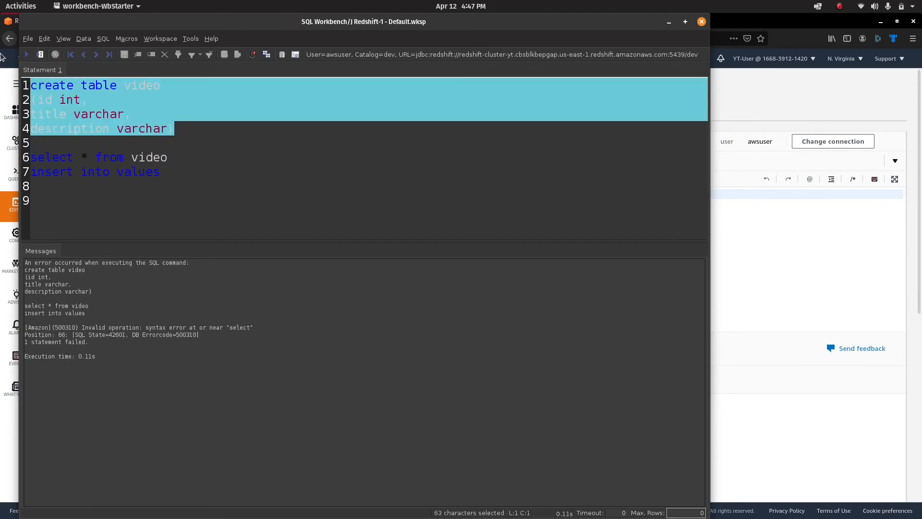
{"action": "key", "text": "Delete"}
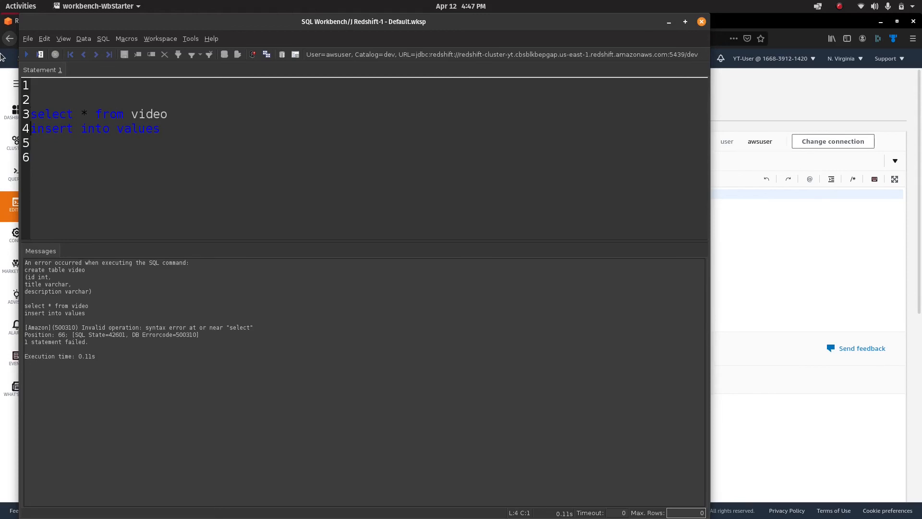
{"action": "key", "text": "shift+Down"}
{"action": "type", "text": "\\"}
{"action": "key", "text": "BackSpace"}
{"action": "key", "text": "ctrl+a"}
{"action": "left_click", "coordinate": [27, 54]}
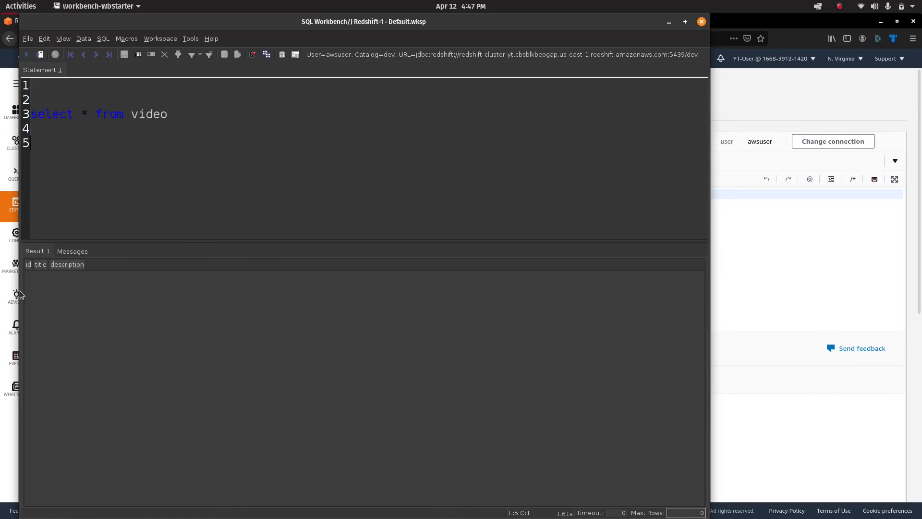
{"action": "left_click", "coordinate": [722, 250]}
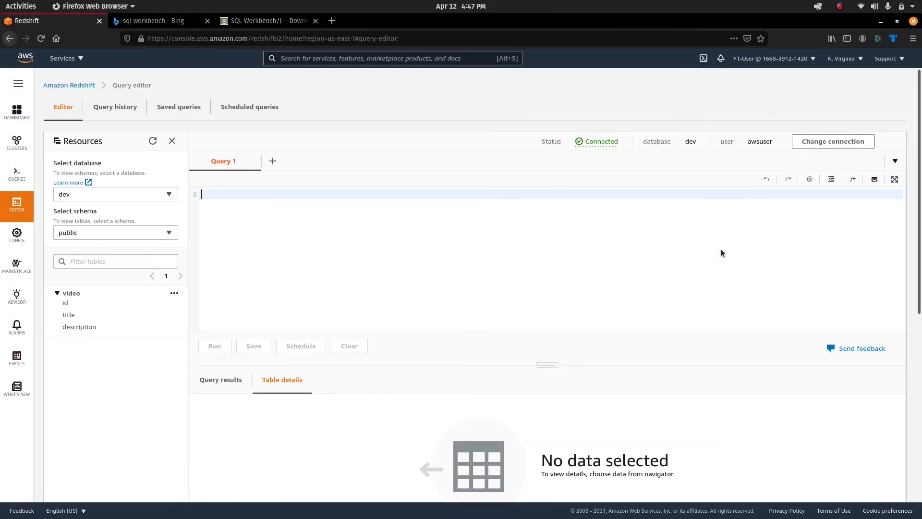
Preview the video table's data from its options menu, which shows no rows yet.
{"action": "left_click", "coordinate": [175, 294]}
{"action": "left_click", "coordinate": [141, 334]}
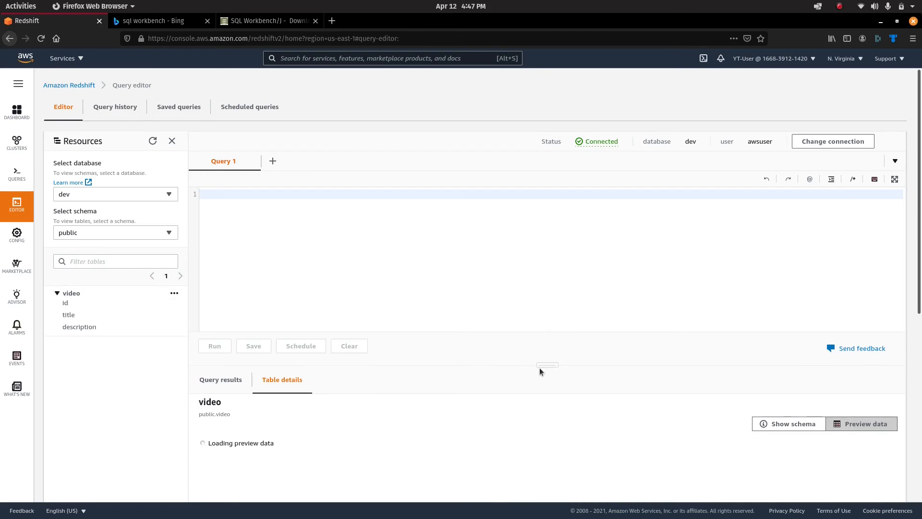
{"action": "scroll", "coordinate": [443, 411], "scroll_direction": "down", "scroll_amount": 4}
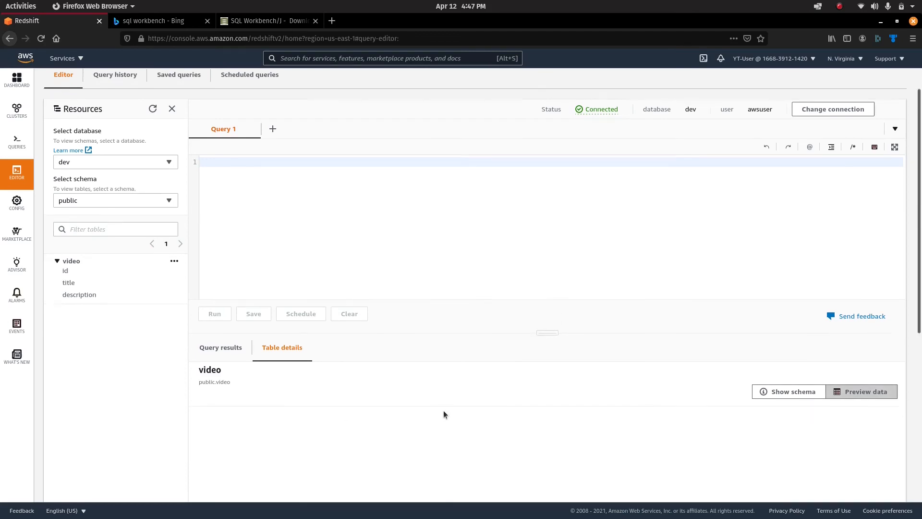
Replace the query with insert into video values (1, 'AWS redshift', 'description') and execute it.
{"action": "key", "text": "alt+Tab"}
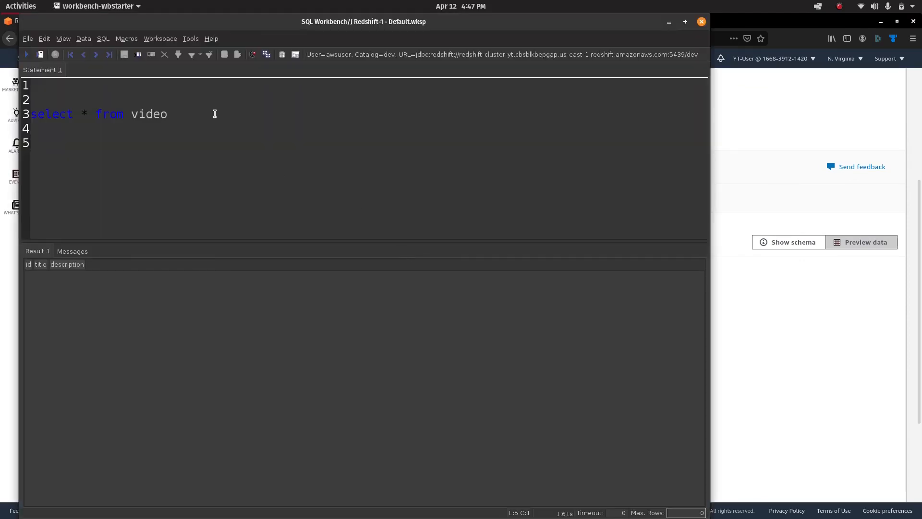
{"action": "key", "text": "shift+Up"}
{"action": "key", "text": "shift+Up"}
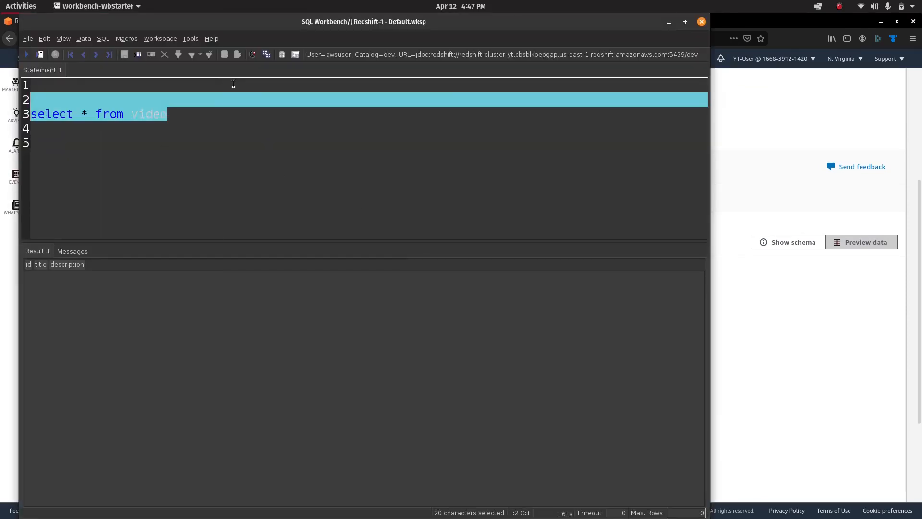
{"action": "type", "text": "insert into video"}
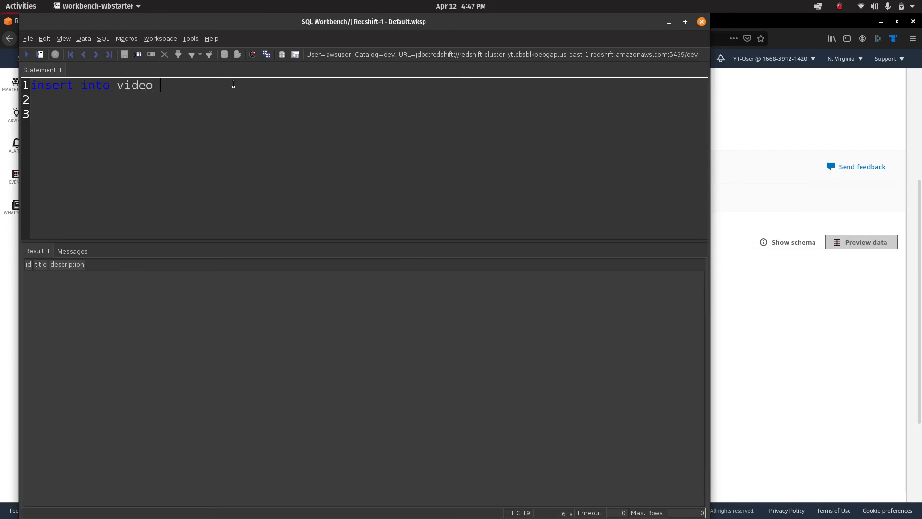
{"action": "type", "text": " values"}
{"action": "type", "text": " (1"}
{"action": "type", "text": ", 'AS R"}
{"action": "type", "text": "RE"}
{"action": "key", "text": "BackSpace"}
{"action": "key", "text": "BackSpace"}
{"action": "key", "text": "BackSpace"}
{"action": "type", "text": "redsh"}
{"action": "key", "text": "BackSpace"}
{"action": "type", "text": "ft', 'descriptio"}
{"action": "type", "text": "n')"}
{"action": "key", "text": "ctrl+a"}
{"action": "key", "text": "ctrl+c"}
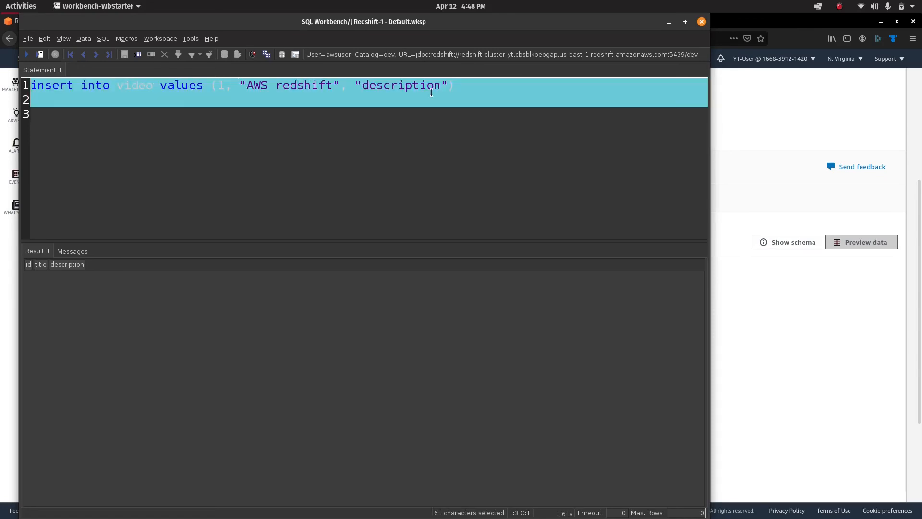
{"action": "left_click", "coordinate": [27, 56]}
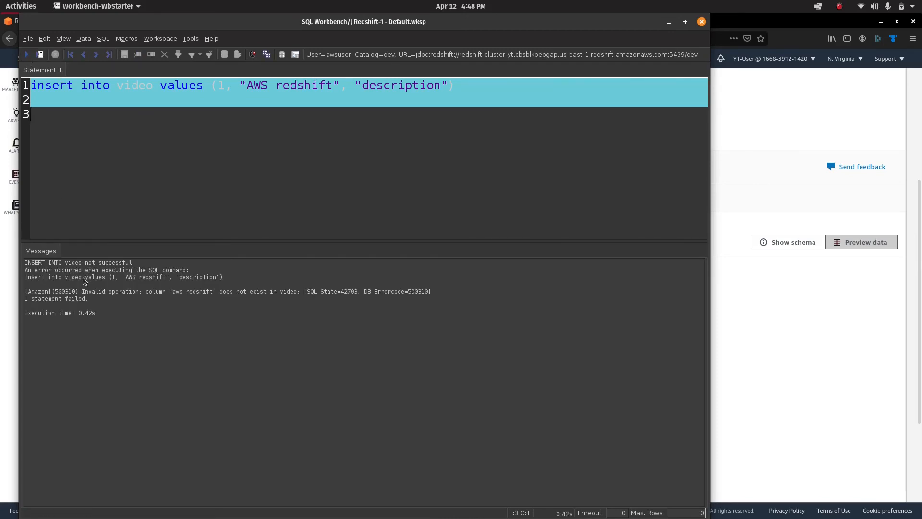
Change the double quotes around the values to single quotes and rerun the insert, affecting 1 row.
{"action": "left_click", "coordinate": [290, 159]}
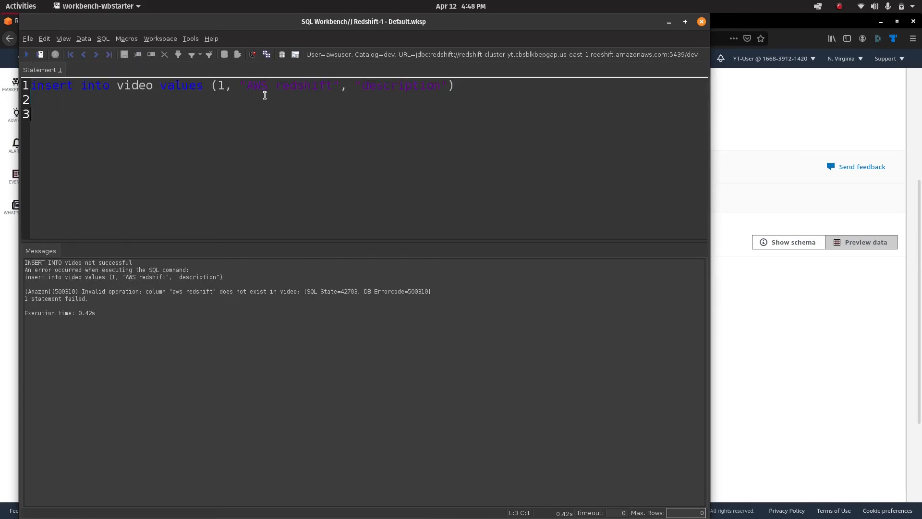
{"action": "left_click", "coordinate": [248, 85]}
{"action": "key", "text": "BackSpace"}
{"action": "type", "text": "'"}
{"action": "key", "text": "BackSpace"}
{"action": "type", "text": "'"}
{"action": "key", "text": "Right"}
{"action": "key", "text": "Right"}
{"action": "key", "text": "Right"}
{"action": "key", "text": "BackSpace"}
{"action": "type", "text": "'"}
{"action": "left_click", "coordinate": [37, 56]}
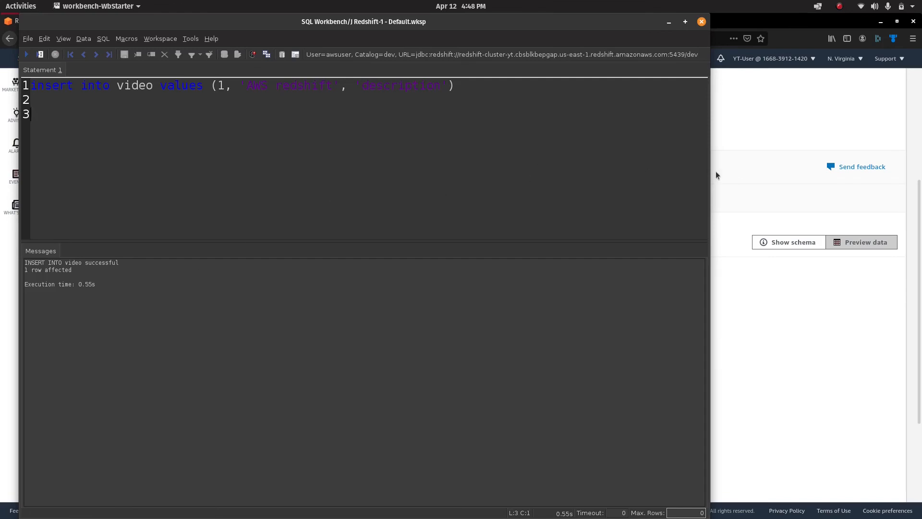
{"action": "left_click", "coordinate": [774, 163]}
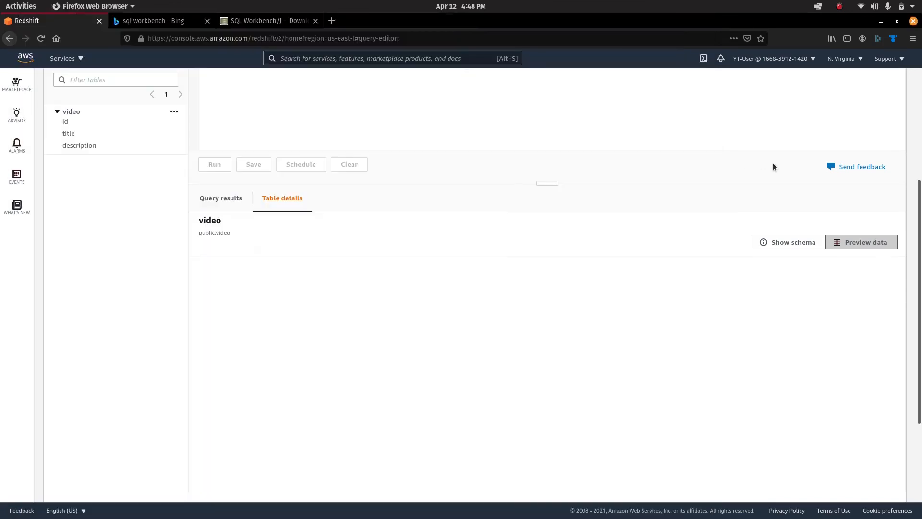
Preview the video table's data again in the Query editor and view the query results.
{"action": "left_click", "coordinate": [174, 111]}
{"action": "scroll", "coordinate": [442, 316], "scroll_direction": "up", "scroll_amount": 5}
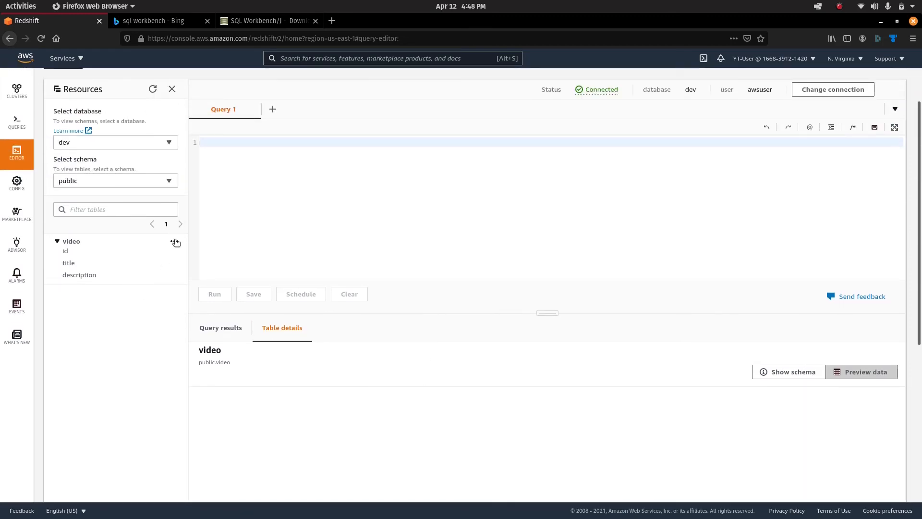
{"action": "left_click", "coordinate": [174, 241]}
{"action": "left_click", "coordinate": [143, 284]}
{"action": "scroll", "coordinate": [336, 394], "scroll_direction": "down", "scroll_amount": 4}
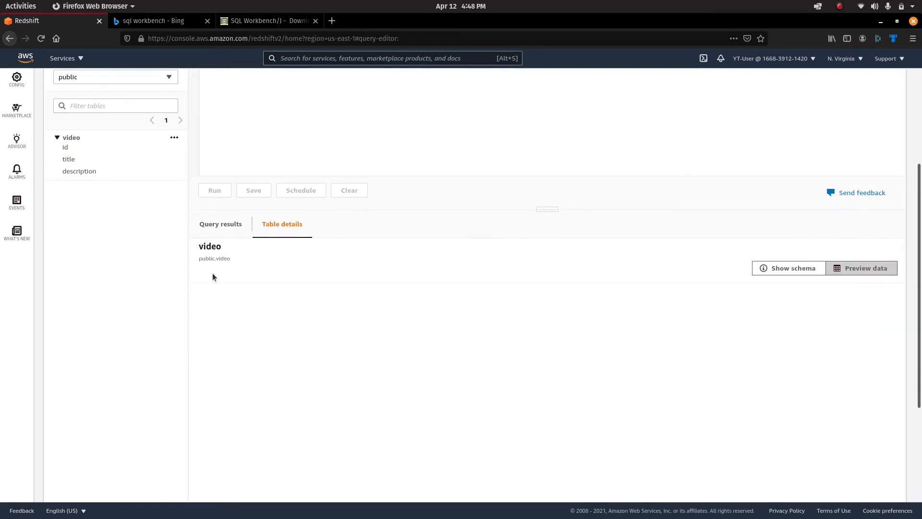
{"action": "left_click", "coordinate": [218, 233]}
{"action": "key", "text": "alt+Tab"}
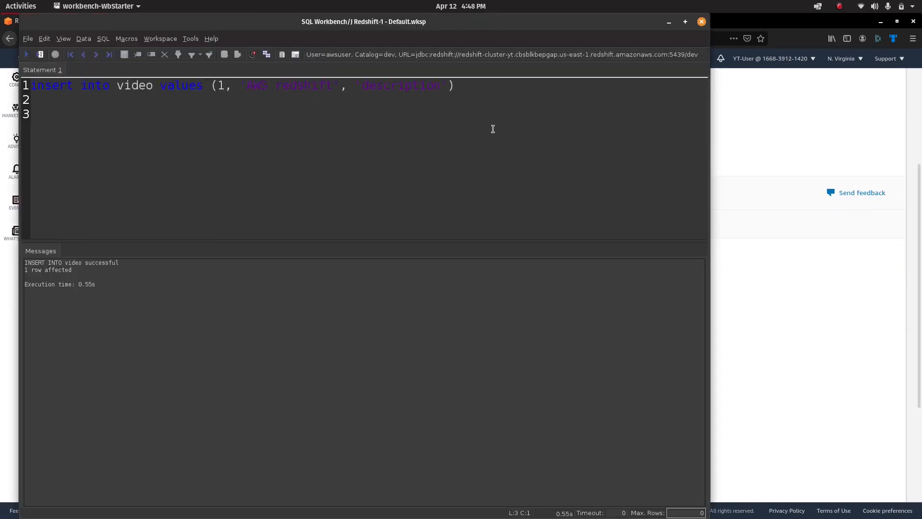
Replace the insert with select * from video and run it to check the single row.
{"action": "left_click", "coordinate": [489, 89]}
{"action": "key", "text": "Return"}
{"action": "key", "text": "Return"}
{"action": "key", "text": "Up"}
{"action": "key", "text": "Up"}
{"action": "key", "text": "shift+Down"}
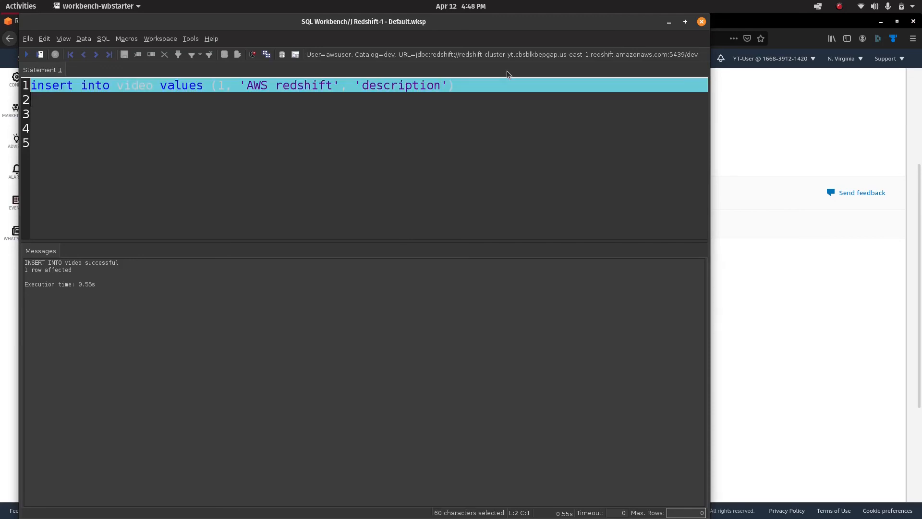
{"action": "type", "text": "select"}
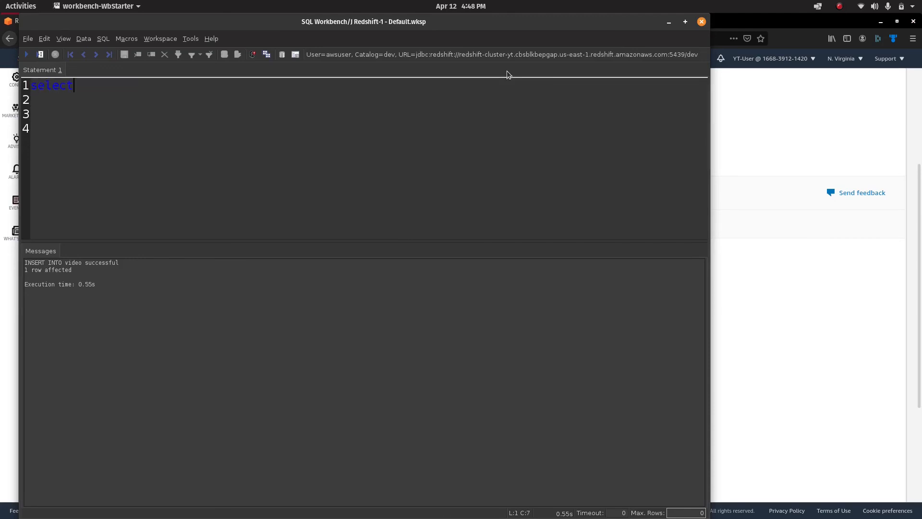
{"action": "type", "text": " * from video"}
{"action": "left_click", "coordinate": [29, 54]}
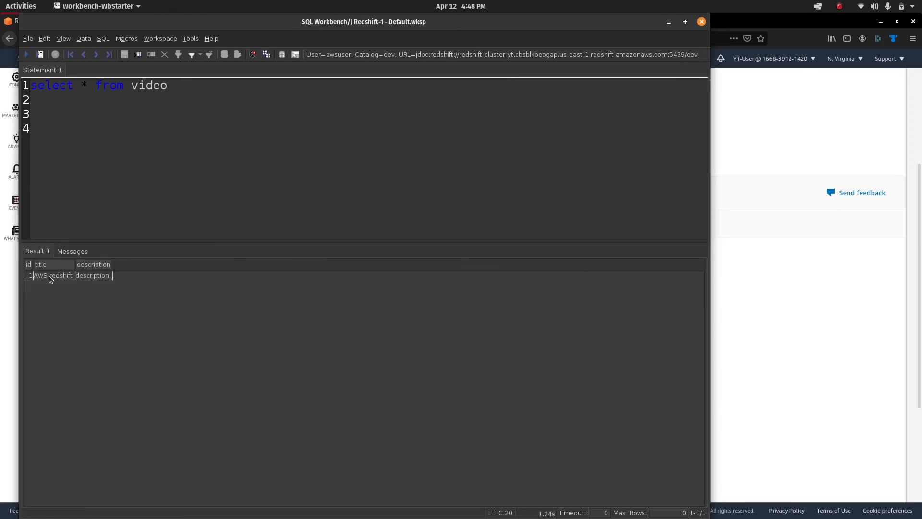
{"action": "left_click", "coordinate": [96, 276]}
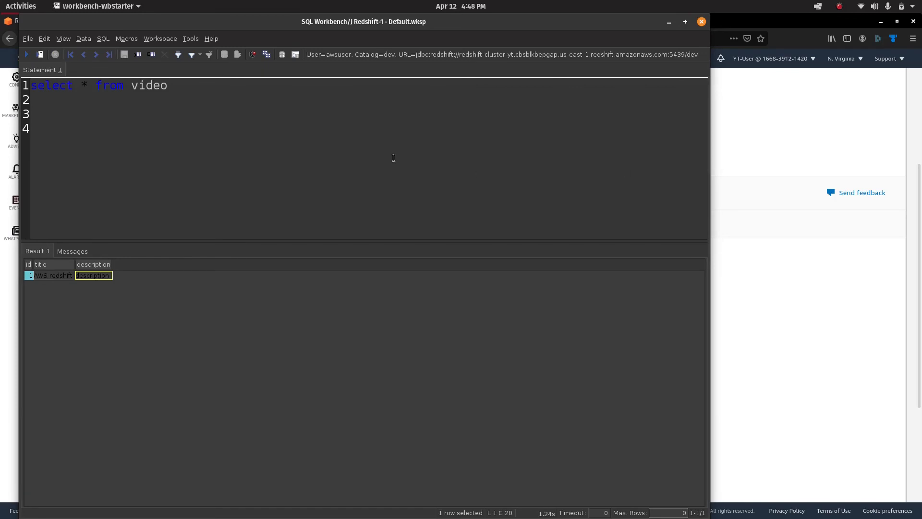
Paste the insert statement back, change the id to 2, and run it.
{"action": "left_click", "coordinate": [316, 119]}
{"action": "left_click", "coordinate": [297, 83]}
{"action": "key", "text": "BackSpace"}
{"action": "key", "text": "BackSpace"}
{"action": "key", "text": "BackSpace"}
{"action": "key", "text": "BackSpace"}
{"action": "key", "text": "BackSpace"}
{"action": "key", "text": "BackSpace"}
{"action": "key", "text": "BackSpace"}
{"action": "key", "text": "BackSpace"}
{"action": "key", "text": "BackSpace"}
{"action": "key", "text": "BackSpace"}
{"action": "key", "text": "BackSpace"}
{"action": "key", "text": "BackSpace"}
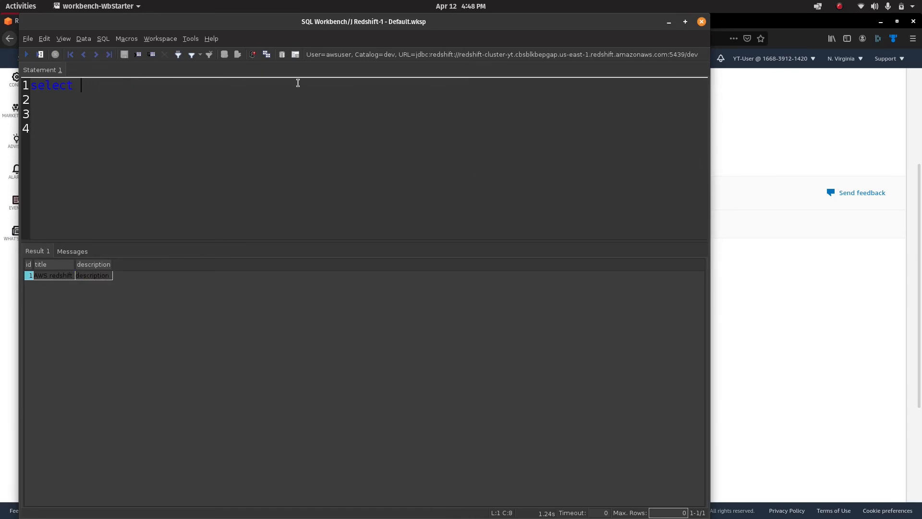
{"action": "key", "text": "BackSpace"}
{"action": "key", "text": "BackSpace"}
{"action": "key", "text": "BackSpace"}
{"action": "key", "text": "BackSpace"}
{"action": "key", "text": "BackSpace"}
{"action": "key", "text": "BackSpace"}
{"action": "key", "text": "ctrl+v"}
{"action": "left_click", "coordinate": [225, 86]}
{"action": "key", "text": "BackSpace"}
{"action": "type", "text": "2"}
{"action": "left_click", "coordinate": [27, 54]}
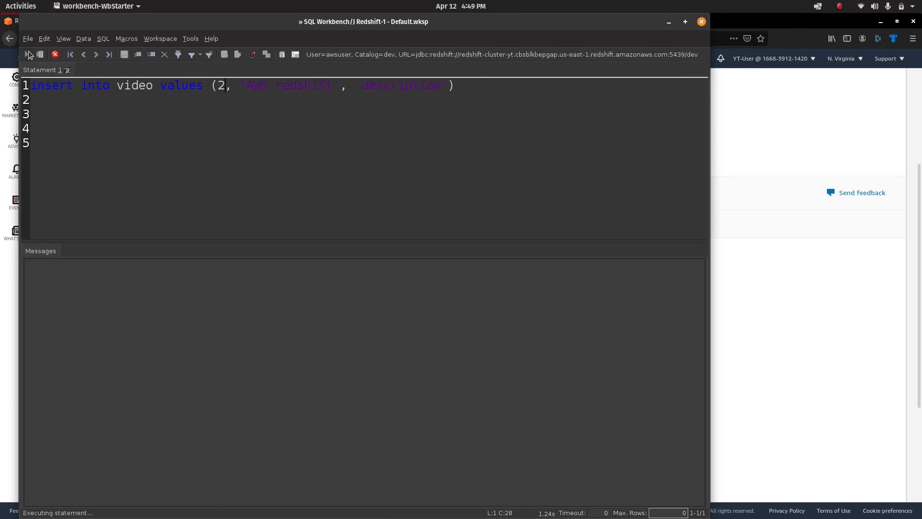
Run select * from video again to confirm the table now returns two rows.
{"action": "left_click", "coordinate": [315, 139]}
{"action": "left_click", "coordinate": [503, 87]}
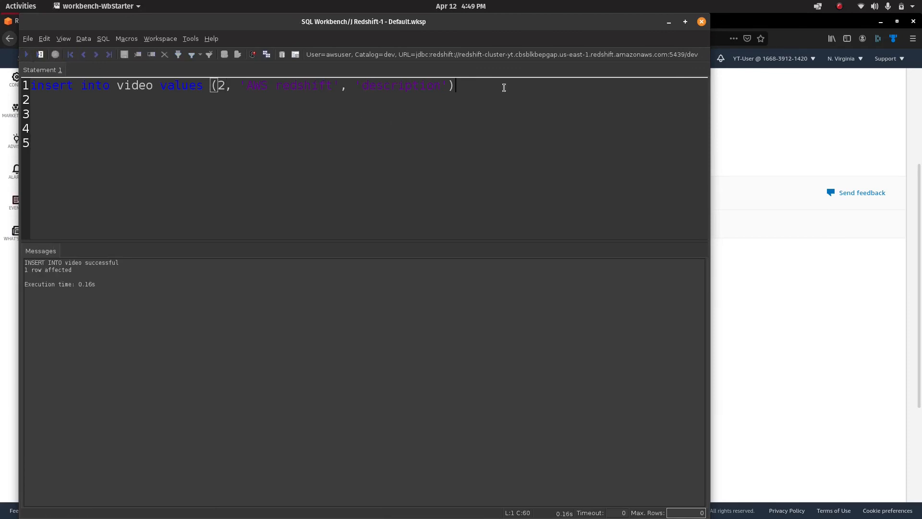
{"action": "key", "text": "shift+Home"}
{"action": "key", "text": "ctrl+c"}
{"action": "type", "text": "select * from video"}
{"action": "key", "text": "ctrl+a"}
{"action": "left_click", "coordinate": [27, 55]}
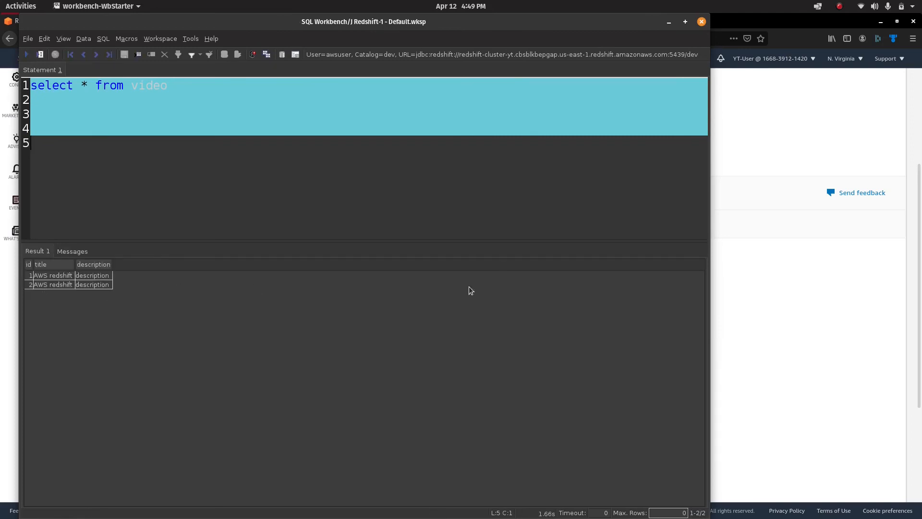
{"action": "left_click", "coordinate": [275, 190]}
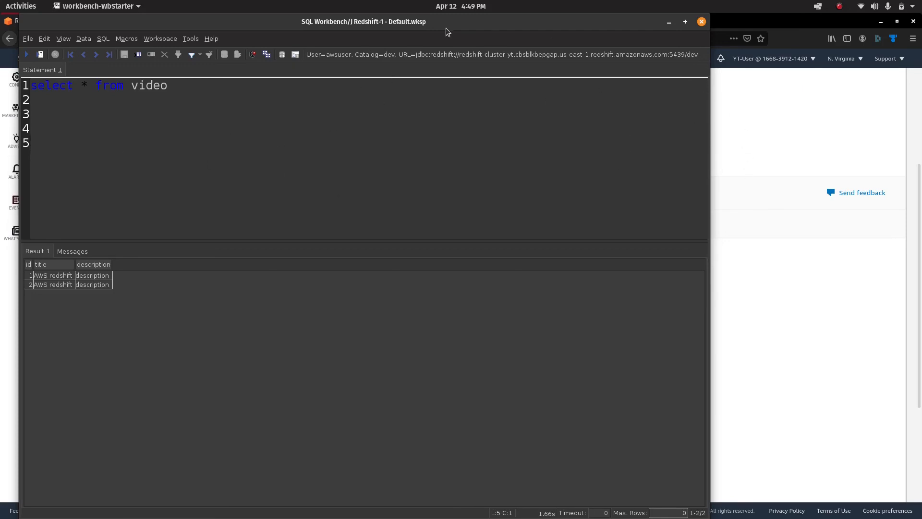
{"action": "left_click_drag", "start_coordinate": [446, 28], "coordinate": [506, 35]}
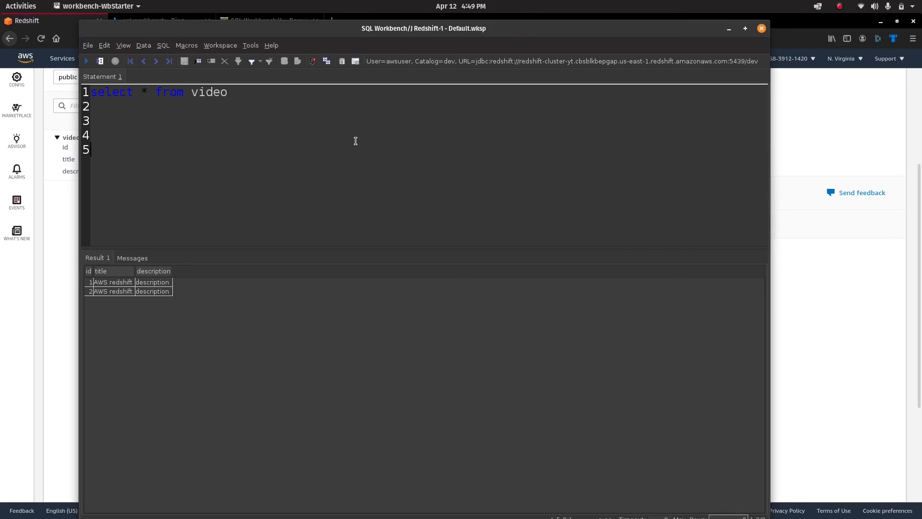
{"action": "left_click", "coordinate": [806, 136]}
Preview the video table in the Redshift Query editor, showing rows with ids 1 and 2.
{"action": "scroll", "coordinate": [493, 210], "scroll_direction": "up", "scroll_amount": 3}
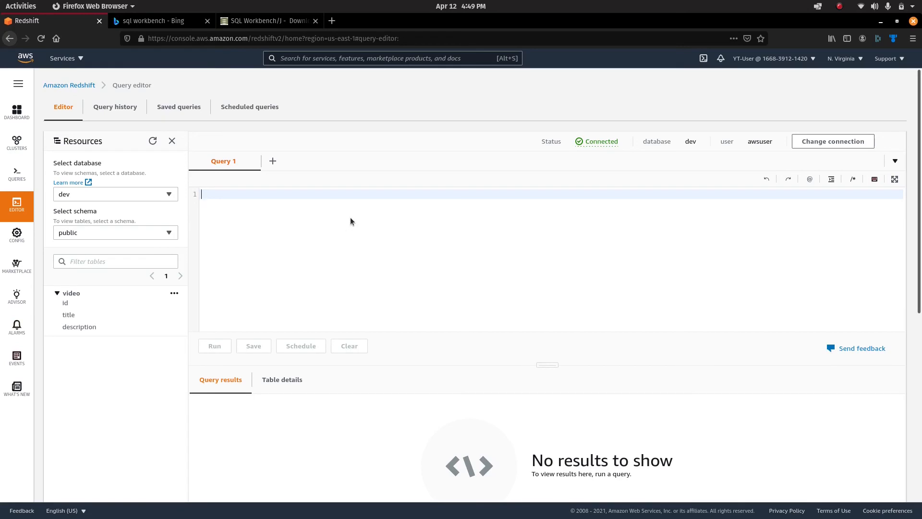
{"action": "left_click", "coordinate": [177, 294]}
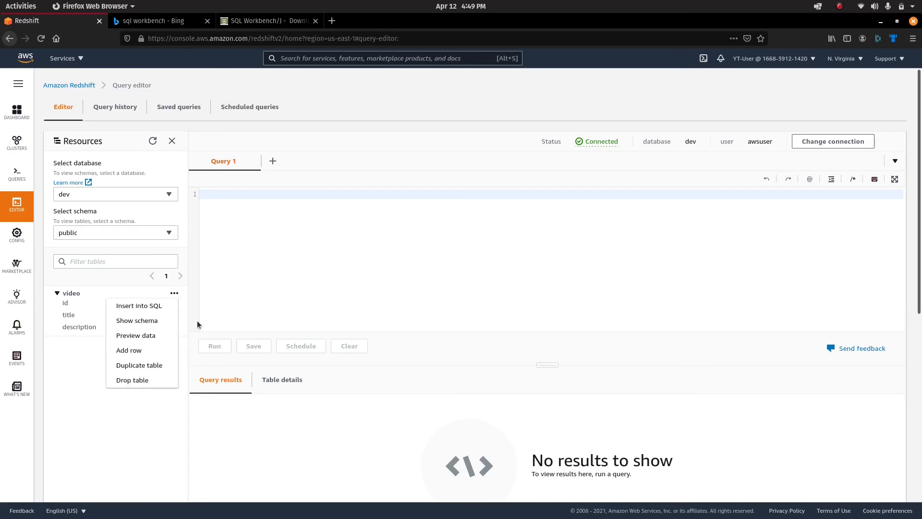
{"action": "left_click", "coordinate": [154, 331]}
{"action": "scroll", "coordinate": [376, 432], "scroll_direction": "down", "scroll_amount": 1}
{"action": "scroll", "coordinate": [376, 431], "scroll_direction": "down", "scroll_amount": 4}
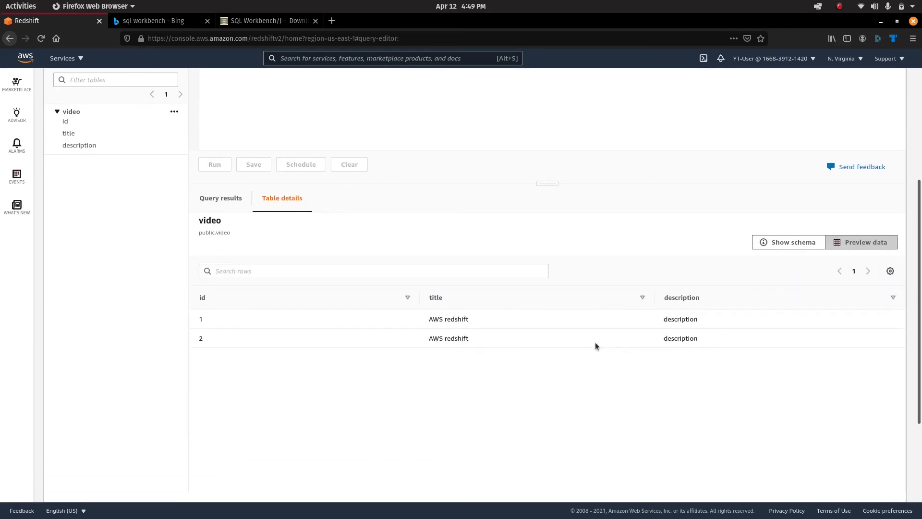
{"action": "key", "text": "alt+Tab"}
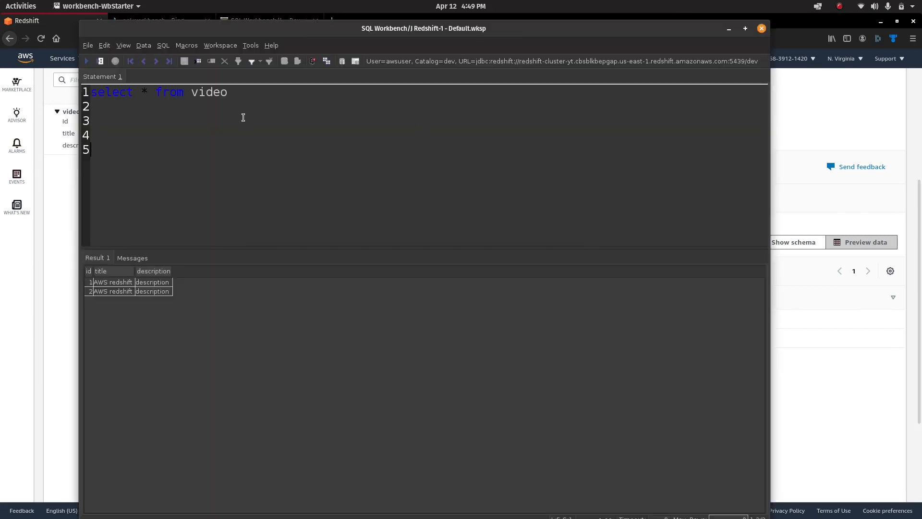
Paste the insert statement and change its title value from 'AWS redshift' to 'sql workbench'.
{"action": "key", "text": "BackSpace"}
{"action": "key", "text": "BackSpace"}
{"action": "key", "text": "BackSpace"}
{"action": "key", "text": "BackSpace"}
{"action": "key", "text": "BackSpace"}
{"action": "key", "text": "BackSpace"}
{"action": "key", "text": "BackSpace"}
{"action": "key", "text": "BackSpace"}
{"action": "key", "text": "BackSpace"}
{"action": "key", "text": "BackSpace"}
{"action": "key", "text": "BackSpace"}
{"action": "key", "text": "BackSpace"}
{"action": "key", "text": "BackSpace"}
{"action": "key", "text": "BackSpace"}
{"action": "key", "text": "BackSpace"}
{"action": "key", "text": "BackSpace"}
{"action": "key", "text": "BackSpace"}
{"action": "key", "text": "BackSpace"}
{"action": "key", "text": "BackSpace"}
{"action": "key", "text": "ctrl+v"}
{"action": "left_click_drag", "start_coordinate": [306, 93], "coordinate": [329, 94]}
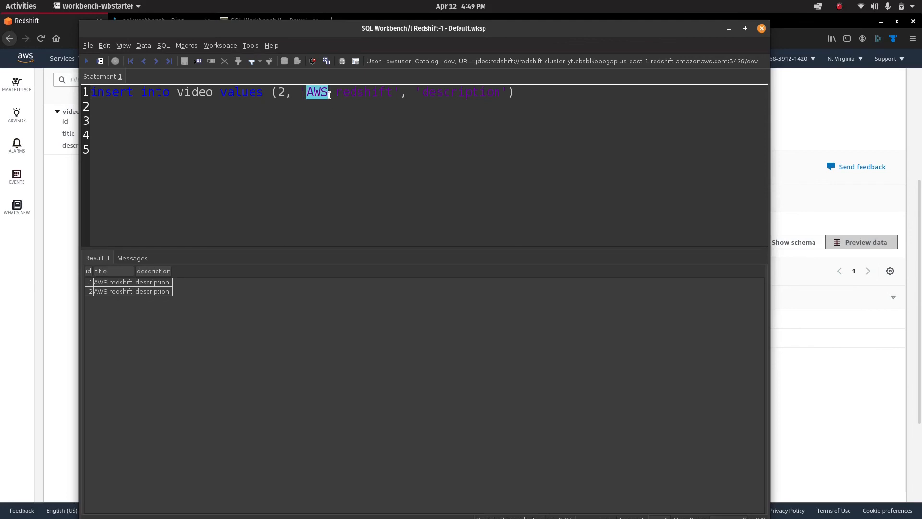
{"action": "left_click", "coordinate": [329, 95]}
{"action": "key", "text": "BackSpace"}
{"action": "key", "text": "BackSpace"}
{"action": "key", "text": "BackSpace"}
{"action": "type", "text": "sqlk"}
{"action": "key", "text": "BackSpace"}
{"action": "key", "text": "BackSpace"}
{"action": "type", "text": "workbench"}
{"action": "key", "text": "Delete"}
{"action": "key", "text": "Delete"}
{"action": "key", "text": "Delete"}
{"action": "key", "text": "Delete"}
{"action": "key", "text": "Delete"}
{"action": "key", "text": "Delete"}
{"action": "key", "text": "Delete"}
{"action": "key", "text": "Delete"}
{"action": "key", "text": "Delete"}
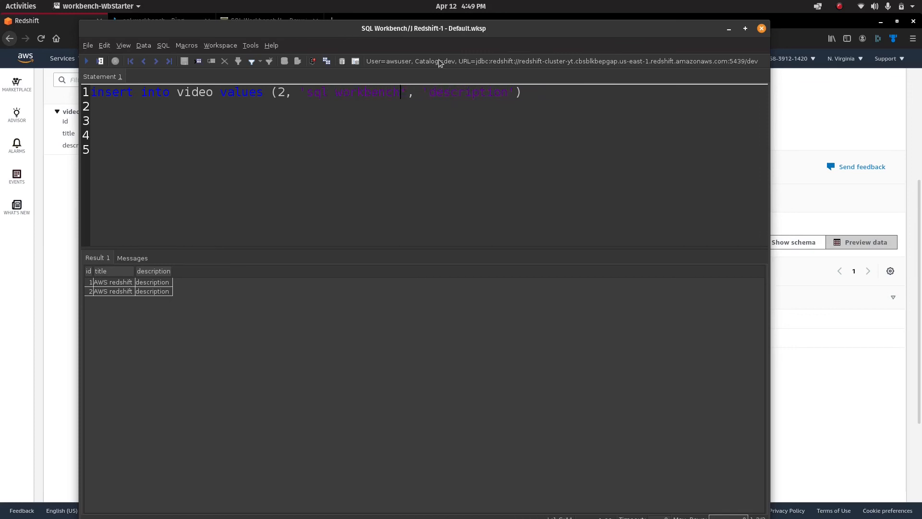
Change the id to 3 and execute the insert.
{"action": "key", "text": "ctrl+a"}
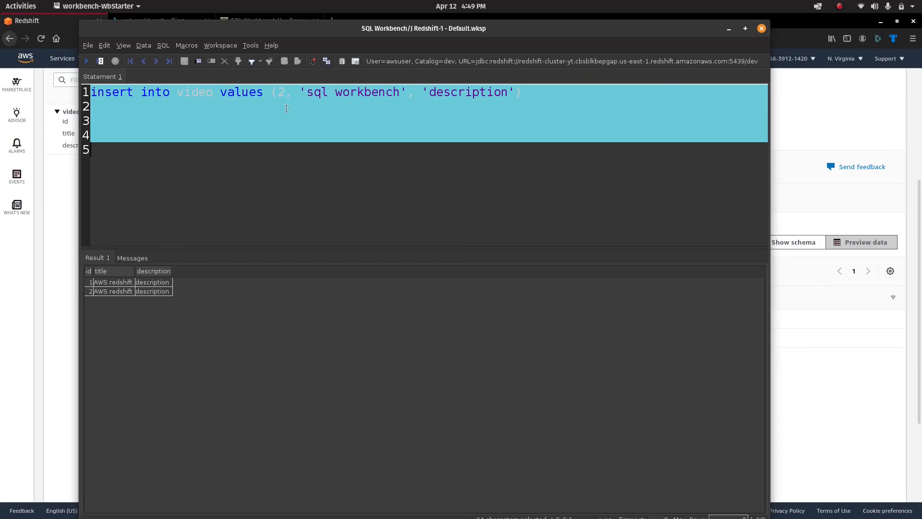
{"action": "left_click", "coordinate": [284, 92]}
{"action": "key", "text": "BackSpace"}
{"action": "type", "text": "3"}
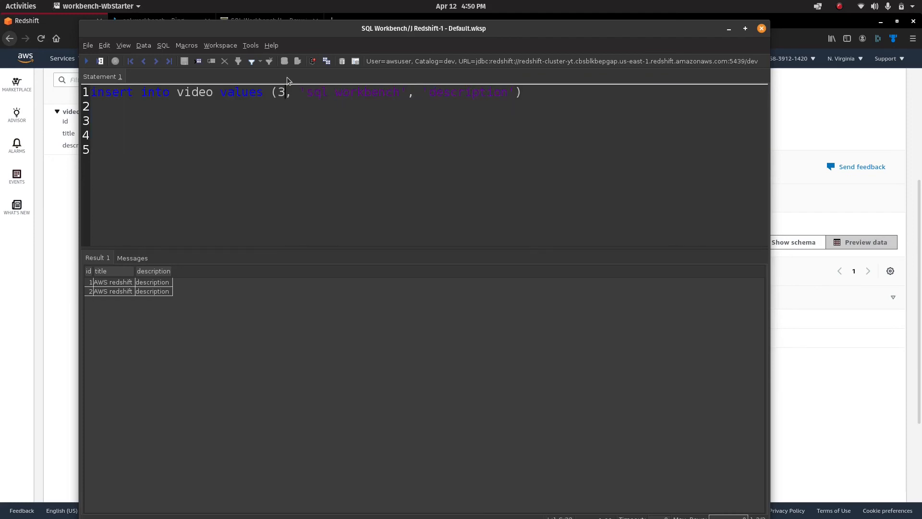
{"action": "left_click", "coordinate": [86, 61]}
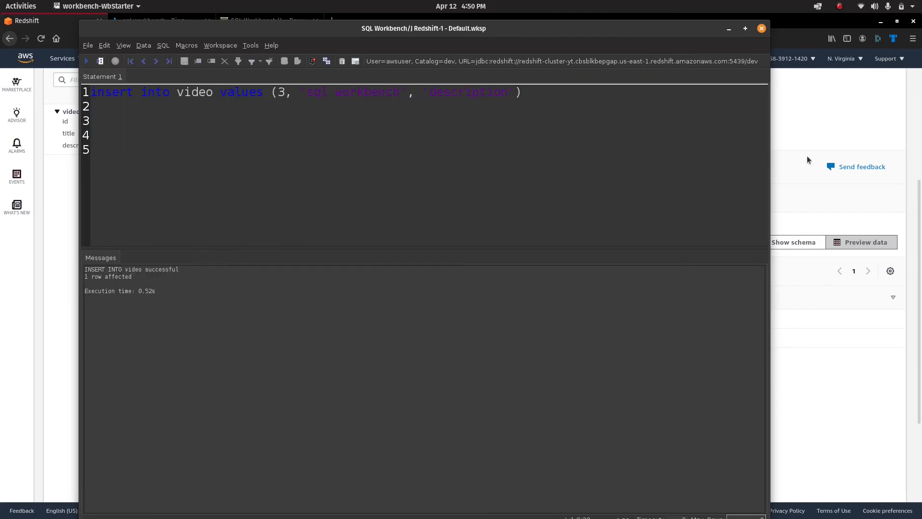
Reload the video table's Preview data and highlight the new row, id 3 'sql workbench'.
{"action": "left_click", "coordinate": [826, 140]}
{"action": "scroll", "coordinate": [197, 223], "scroll_direction": "up", "scroll_amount": 1}
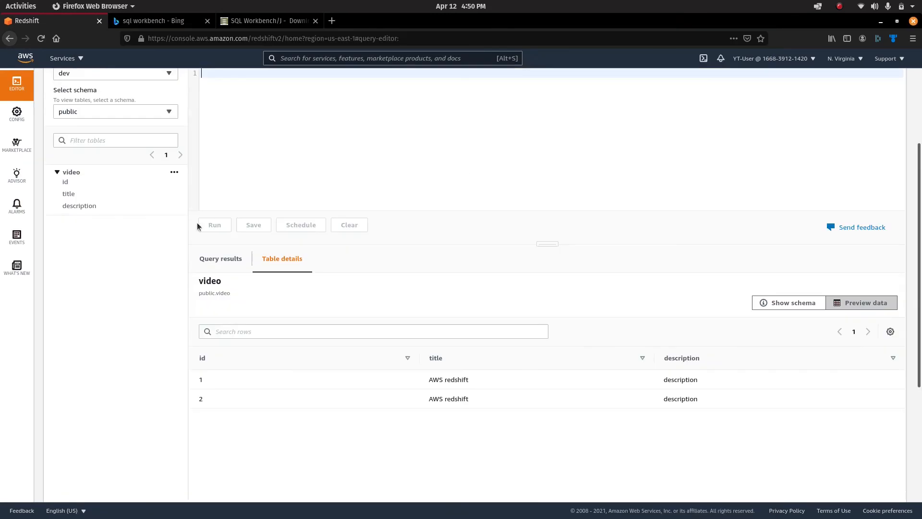
{"action": "left_click", "coordinate": [174, 172]}
{"action": "left_click", "coordinate": [153, 217]}
{"action": "left_click", "coordinate": [174, 173]}
{"action": "left_click", "coordinate": [148, 213]}
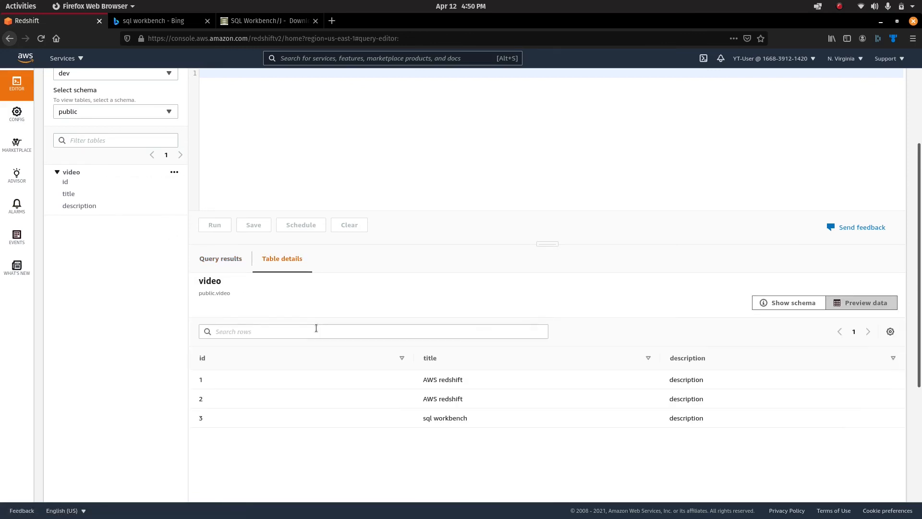
{"action": "left_click_drag", "start_coordinate": [192, 421], "coordinate": [703, 425]}
{"action": "scroll", "coordinate": [647, 411], "scroll_direction": "up", "scroll_amount": 5}
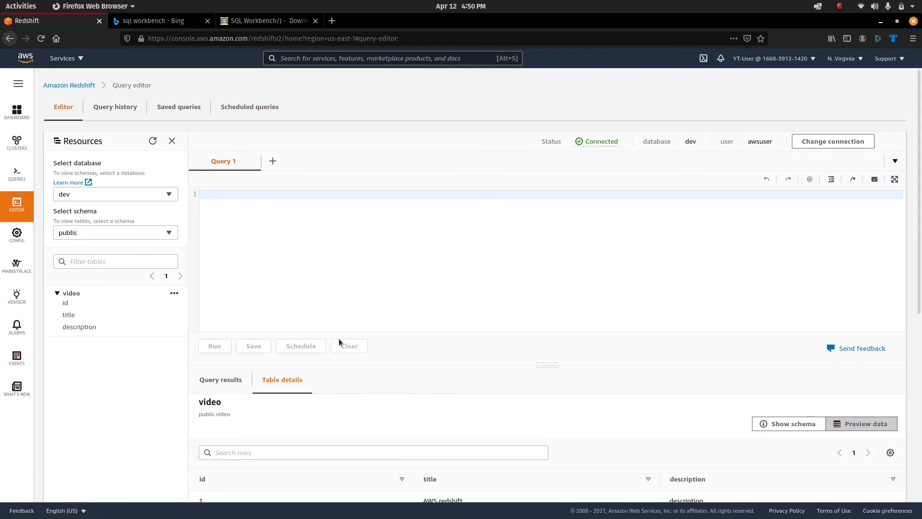
Select the whole INSERT statement on line 1, then return to the Redshift INSERT examples page.
{"action": "key", "text": "alt+Tab"}
{"action": "left_click_drag", "start_coordinate": [590, 116], "coordinate": [312, 95]}
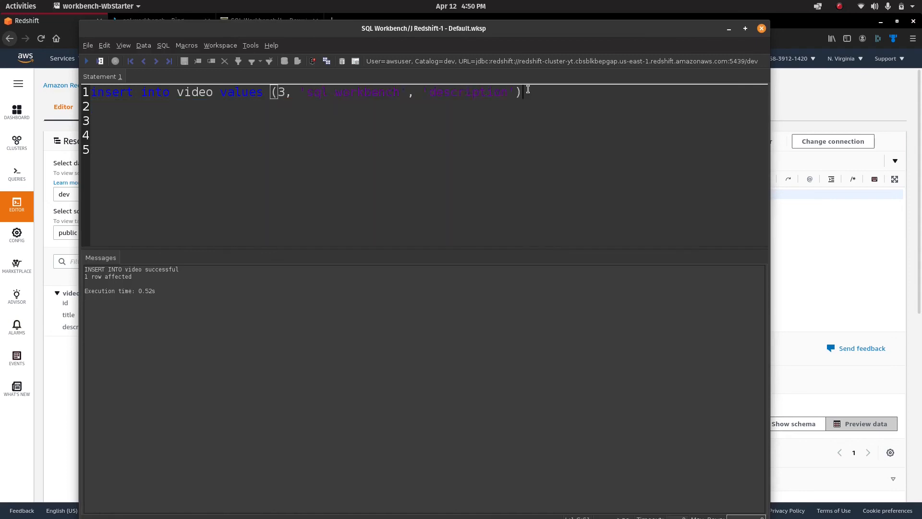
{"action": "triple_click", "coordinate": [527, 90]}
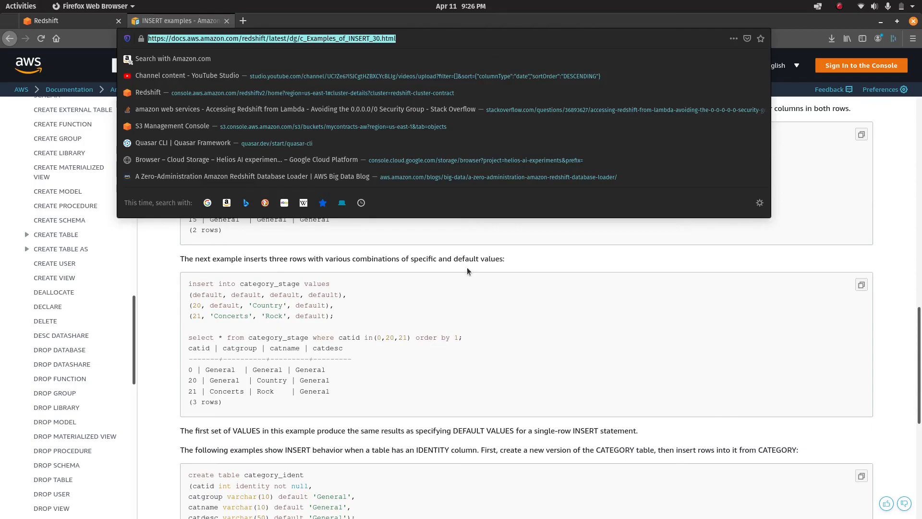
{"action": "left_click", "coordinate": [466, 267]}
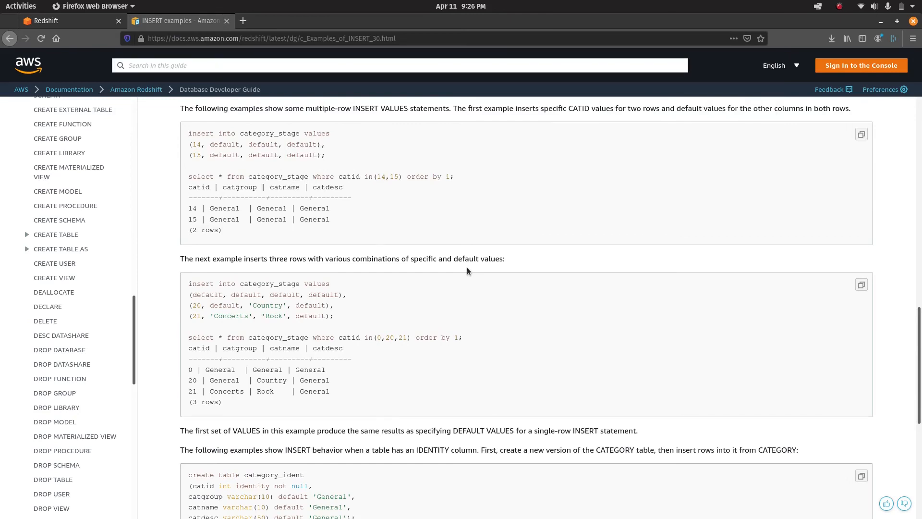